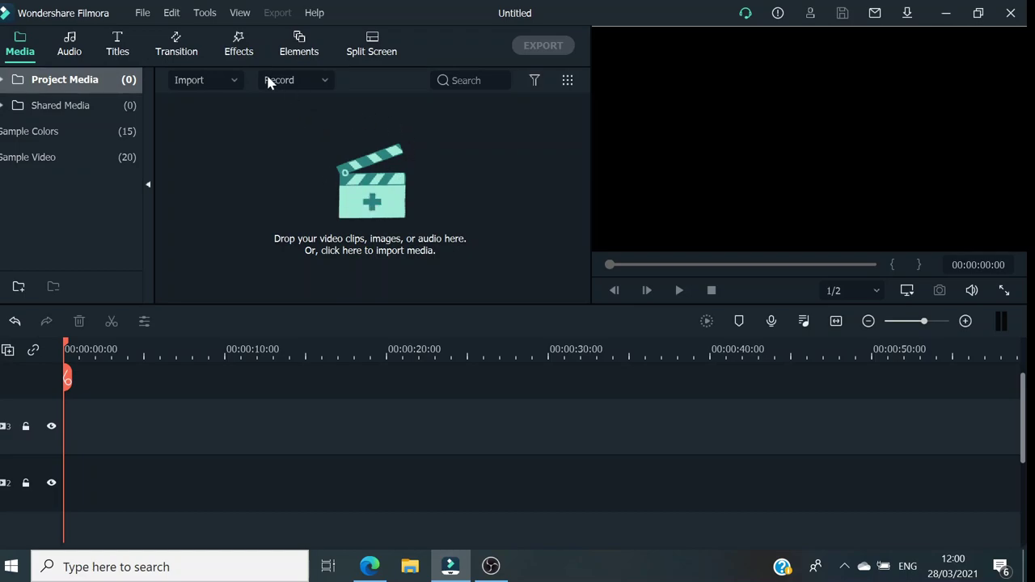
Import the video files My Video24 and My Video25 from the Output folder into the project media.
{"action": "left_click", "coordinate": [211, 85]}
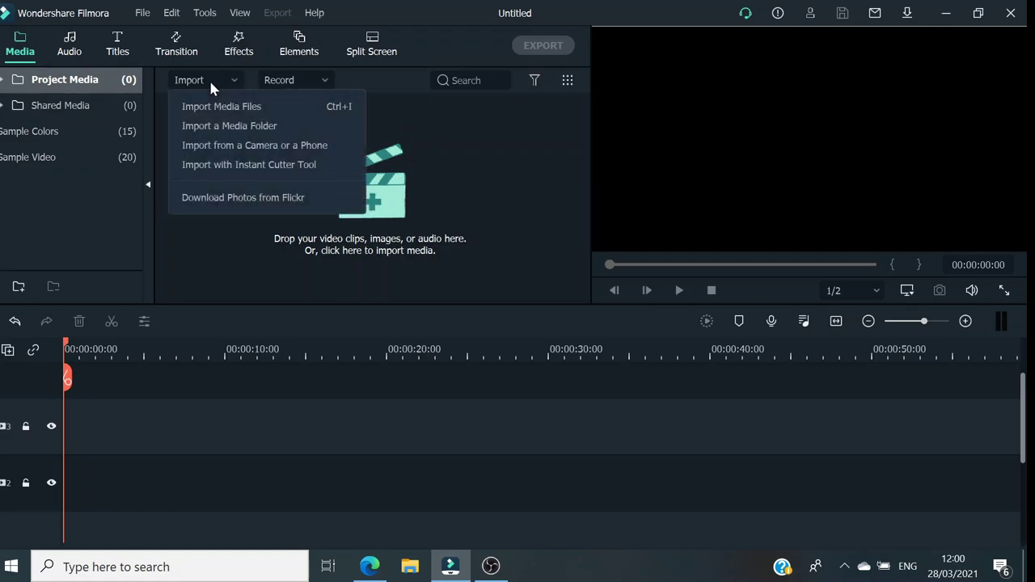
{"action": "left_click", "coordinate": [422, 154]}
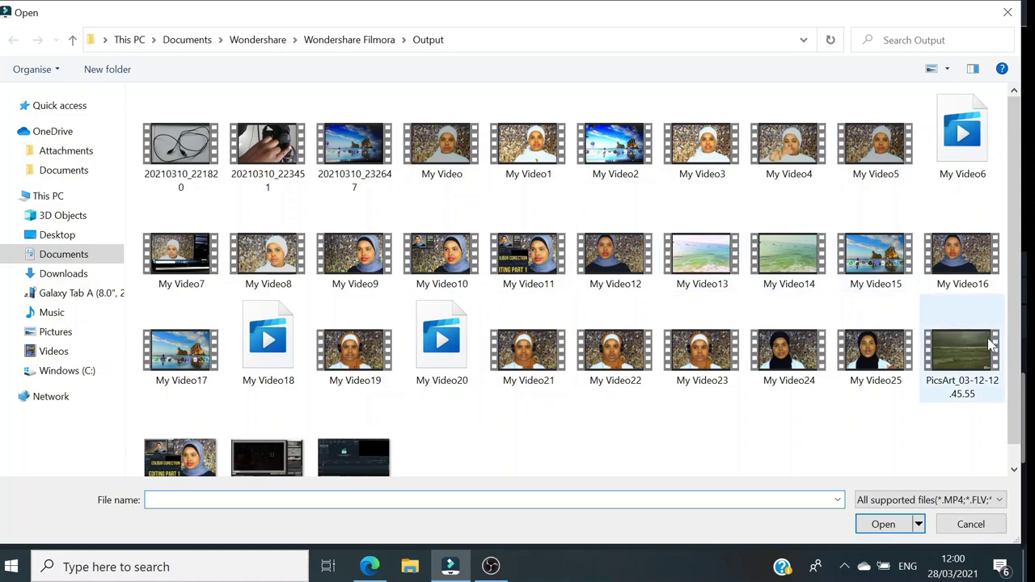
{"action": "double_click", "coordinate": [797, 356]}
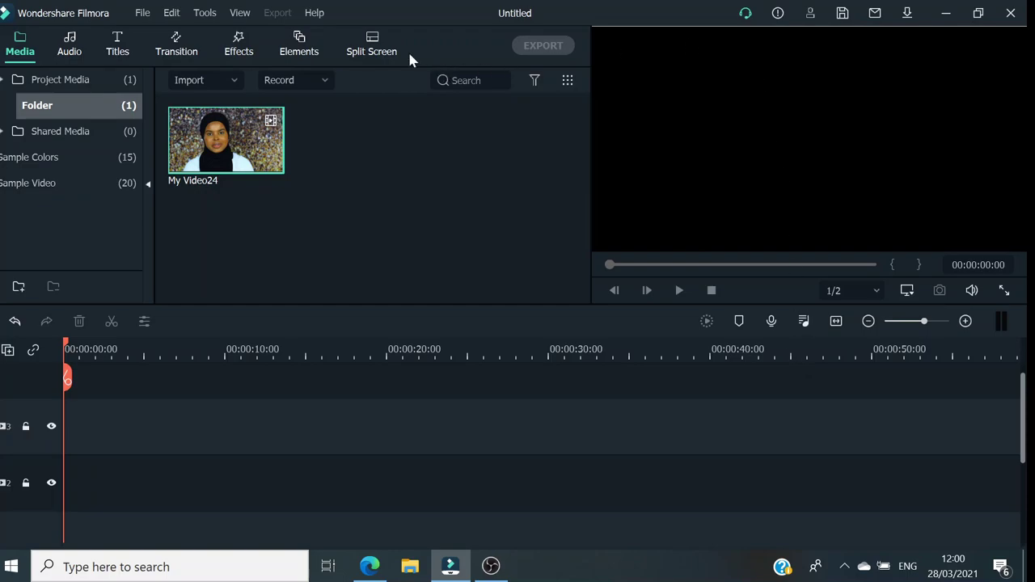
{"action": "left_click", "coordinate": [235, 81]}
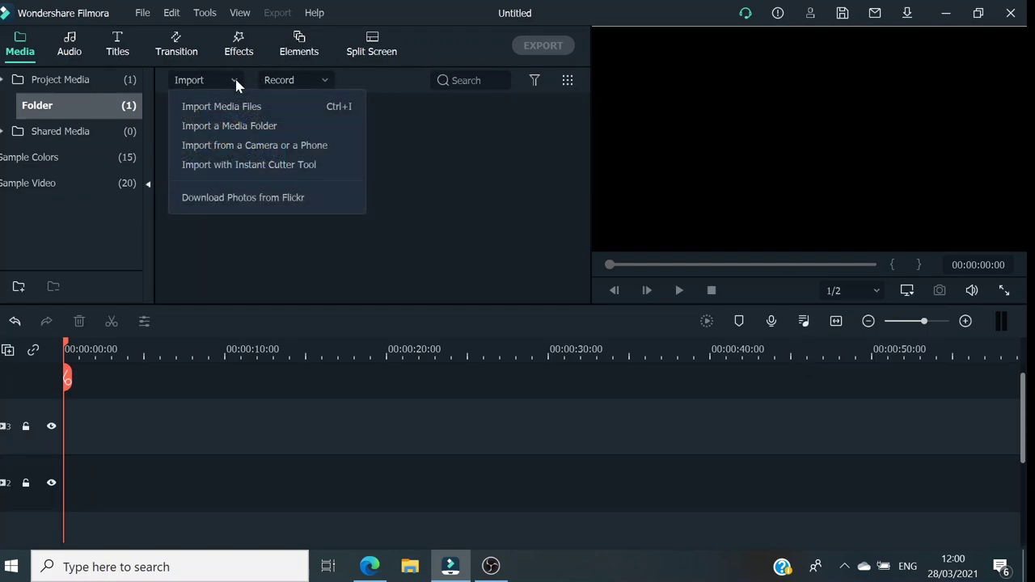
{"action": "left_click", "coordinate": [236, 103]}
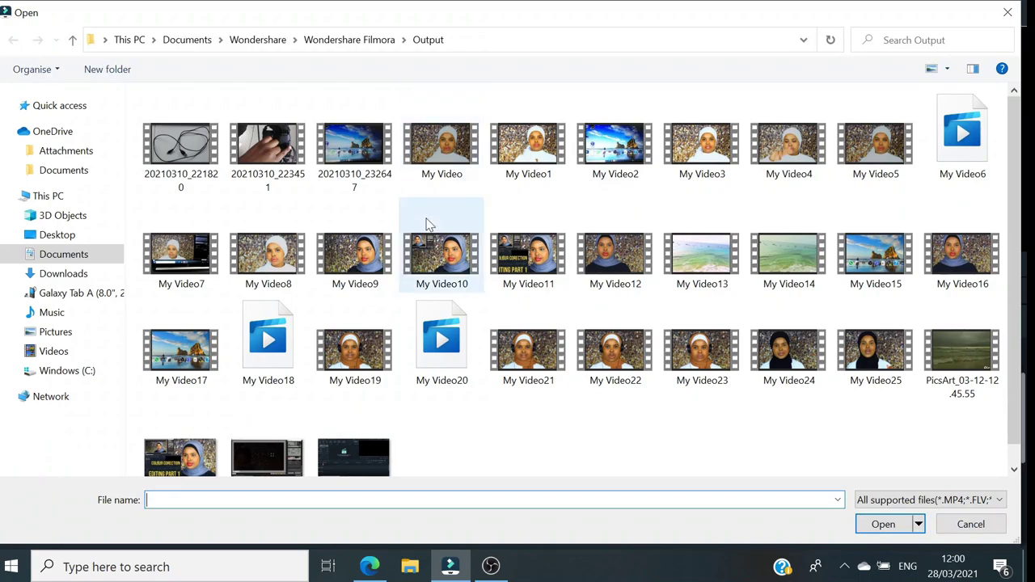
{"action": "double_click", "coordinate": [870, 361]}
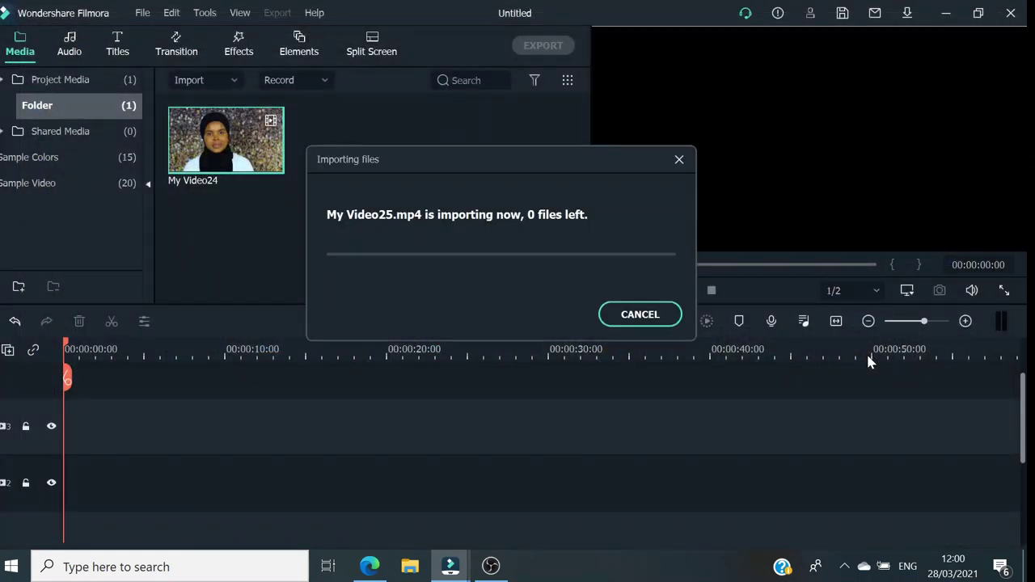
Import the video file My Video21 from the Output folder into the project media.
{"action": "left_click", "coordinate": [227, 80]}
{"action": "left_click", "coordinate": [230, 108]}
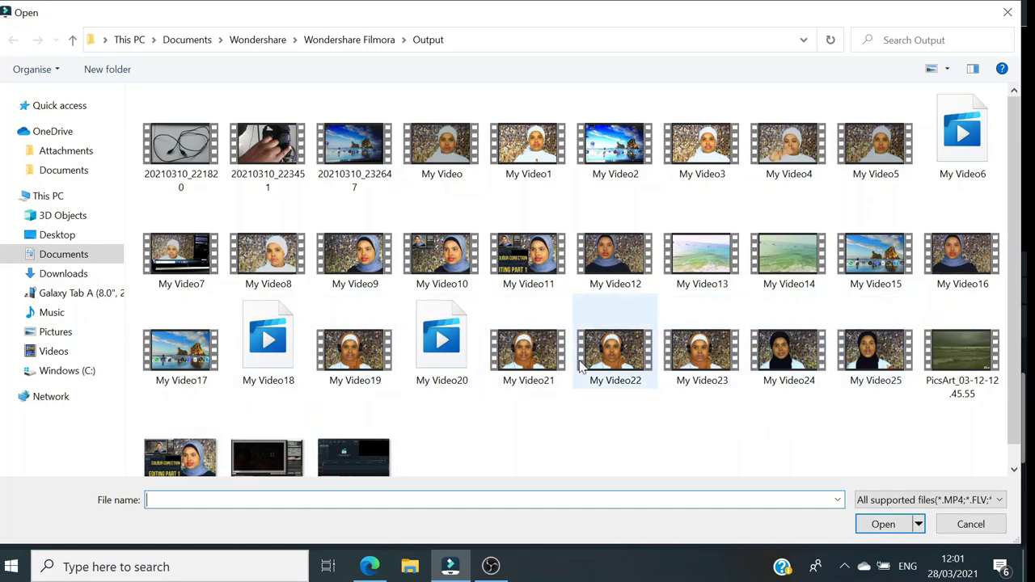
{"action": "left_click", "coordinate": [536, 366]}
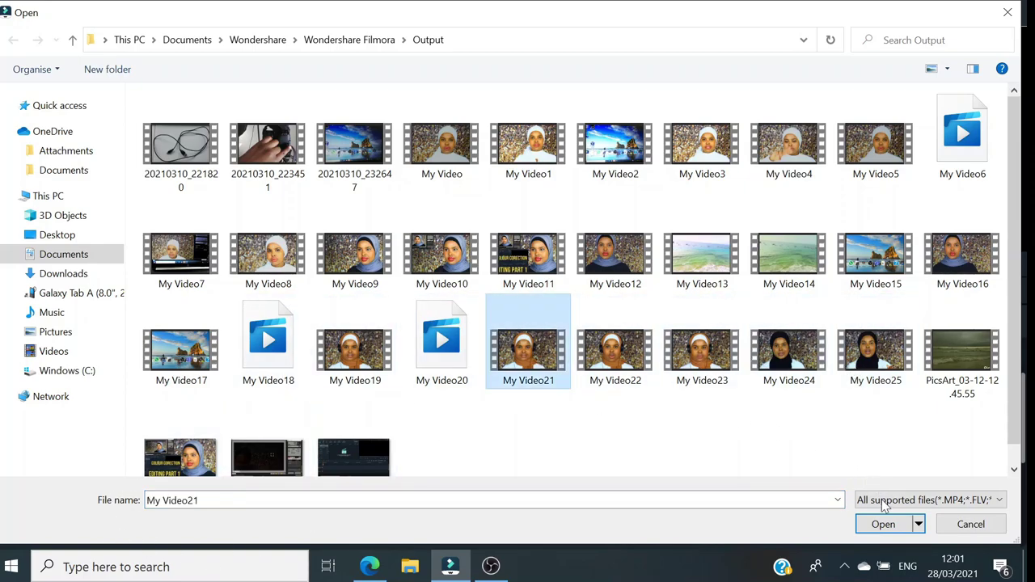
{"action": "left_click", "coordinate": [884, 525]}
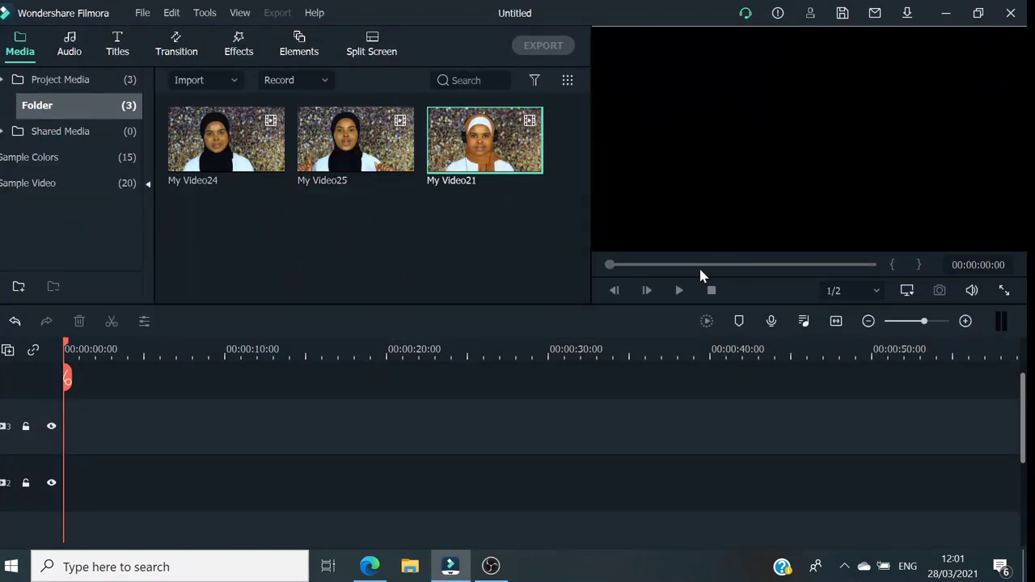
Add My Video25 from the media library to the timeline.
{"action": "mouse_move", "coordinate": [279, 113]}
{"action": "mouse_move", "coordinate": [353, 179]}
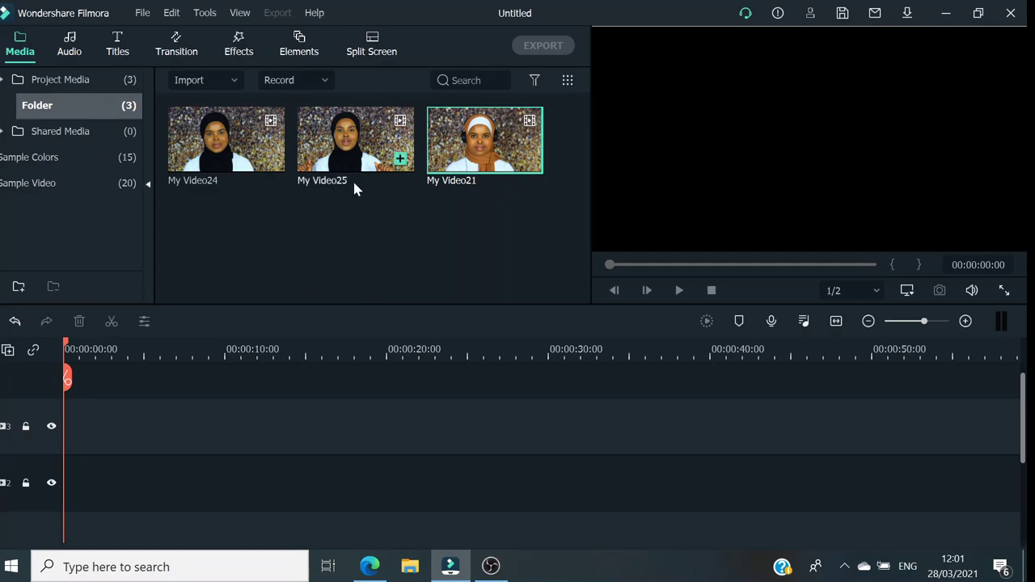
{"action": "left_click", "coordinate": [402, 159]}
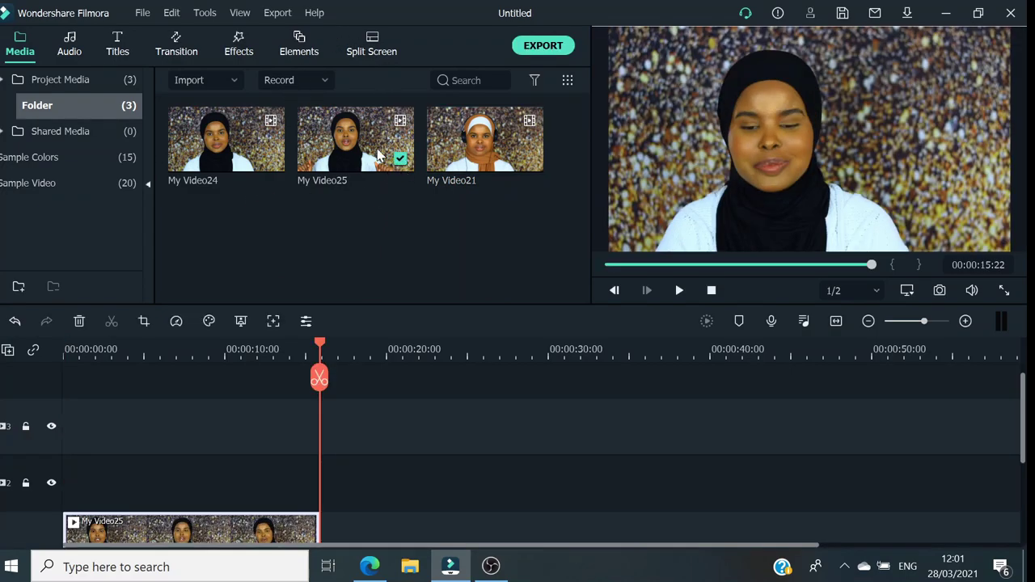
{"action": "left_click", "coordinate": [404, 163]}
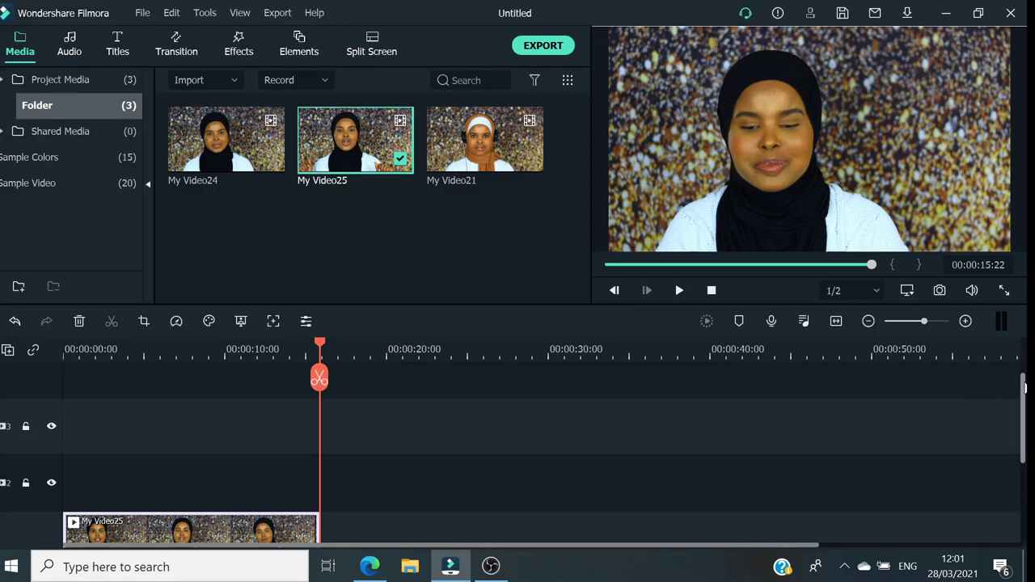
Move the My Video25 clip up to track 3 and back down to track 2, starting at about 2 seconds.
{"action": "scroll", "coordinate": [1025, 388], "scroll_direction": "down", "scroll_amount": 2}
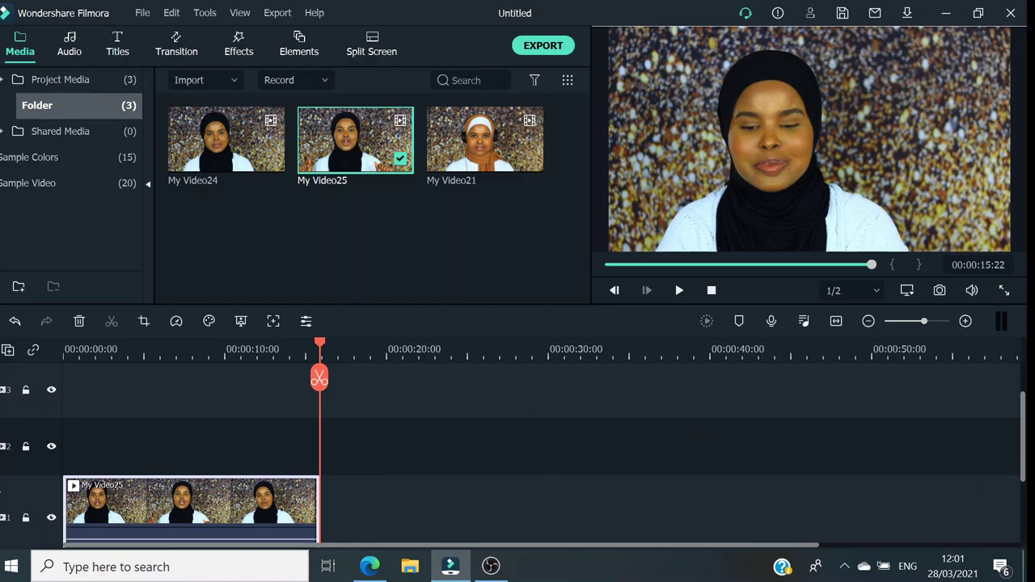
{"action": "left_click_drag", "start_coordinate": [123, 524], "coordinate": [155, 422]}
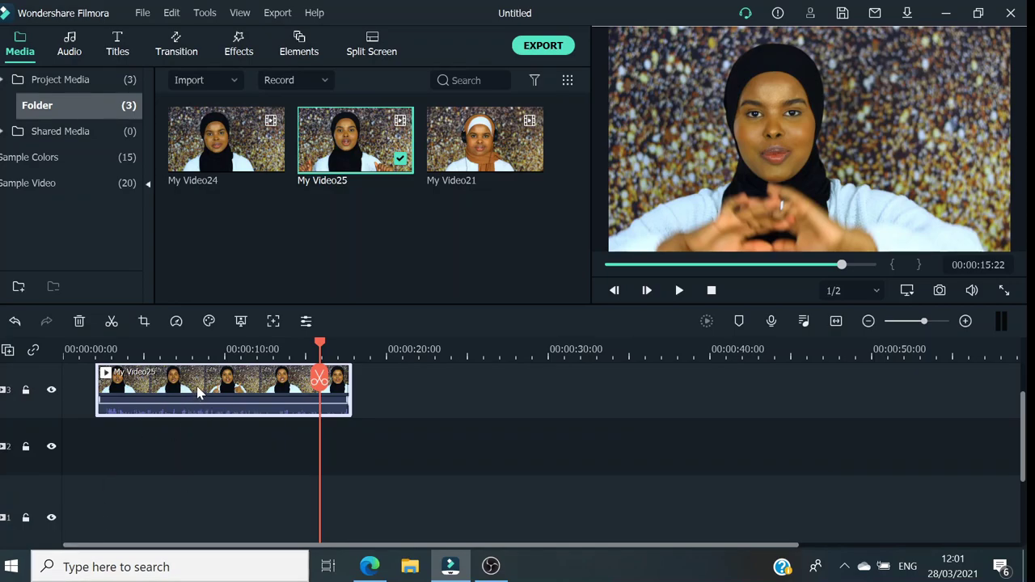
{"action": "left_click_drag", "start_coordinate": [198, 392], "coordinate": [203, 478]}
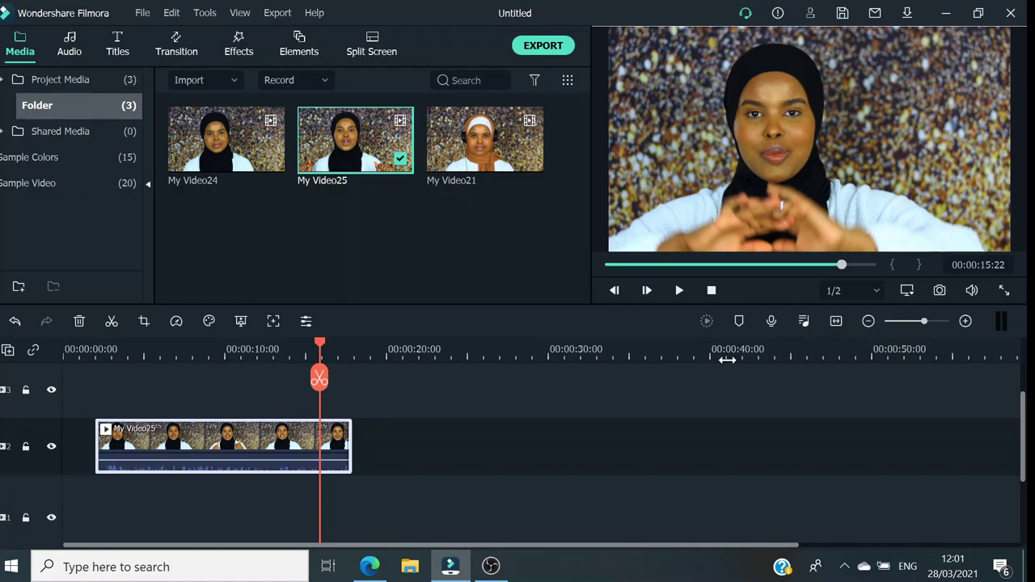
Play the My Video25 clip, pause at 00:00:05:22 and split it there.
{"action": "left_click", "coordinate": [92, 348]}
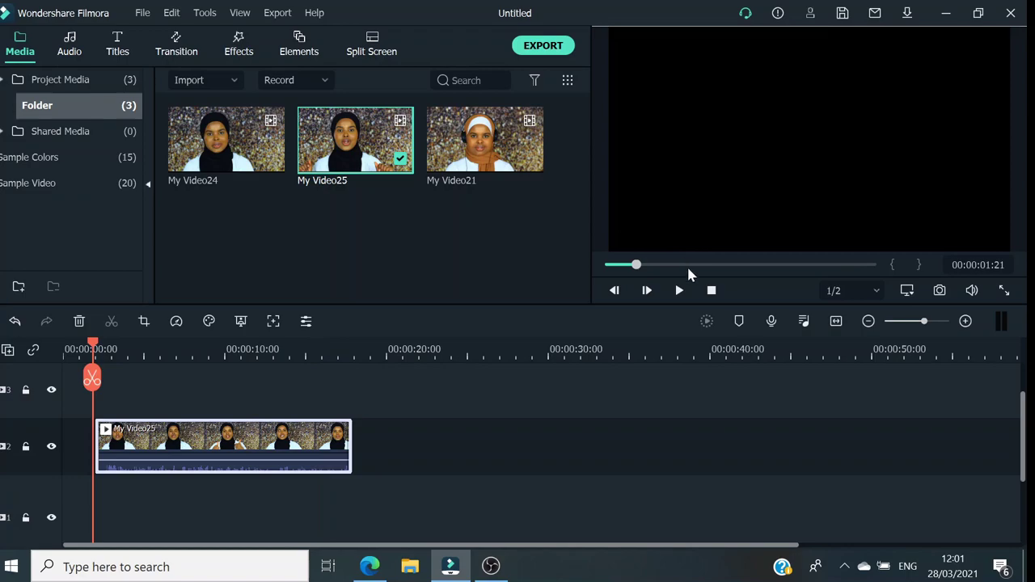
{"action": "left_click", "coordinate": [682, 289]}
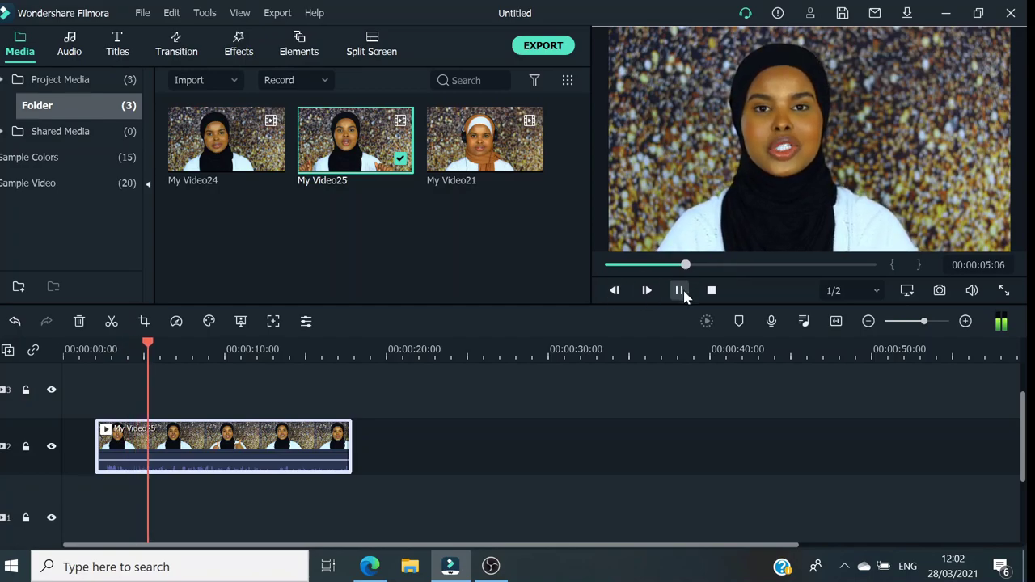
{"action": "left_click", "coordinate": [679, 290]}
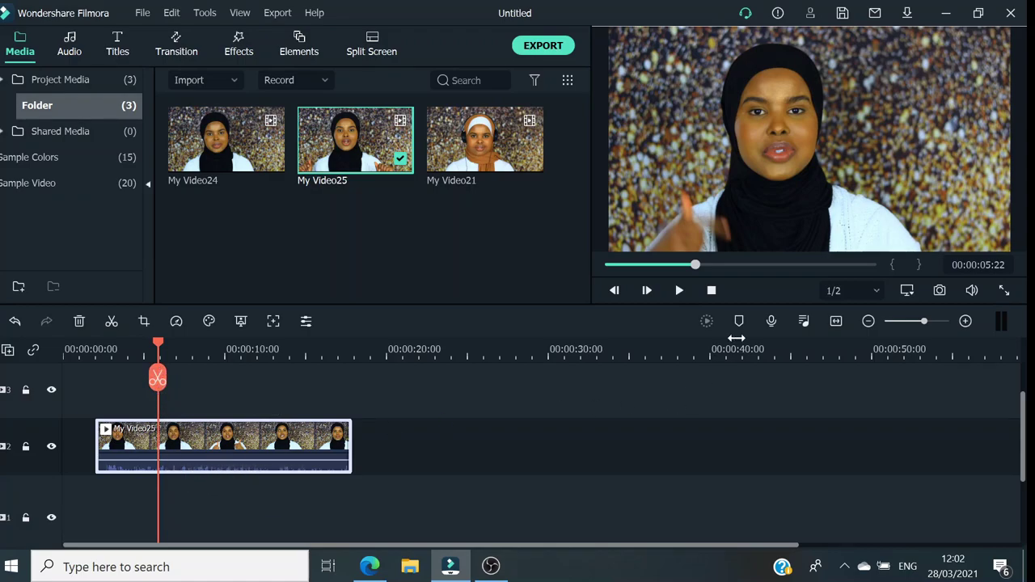
{"action": "left_click", "coordinate": [160, 379]}
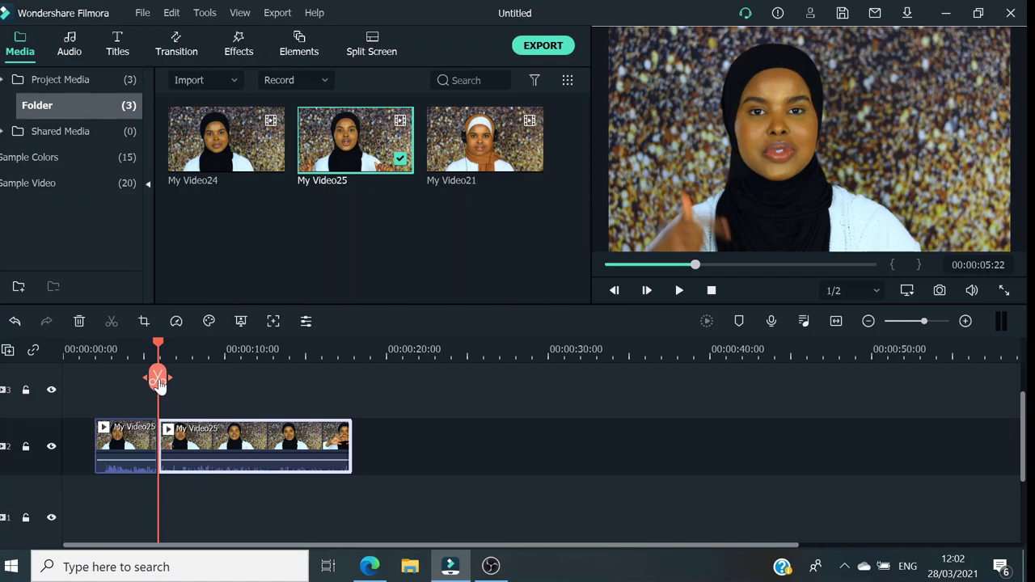
Try shifting the second My Video25 piece about 6 seconds later and deleting the gap, and undo both edits.
{"action": "left_click_drag", "start_coordinate": [243, 457], "coordinate": [405, 454]}
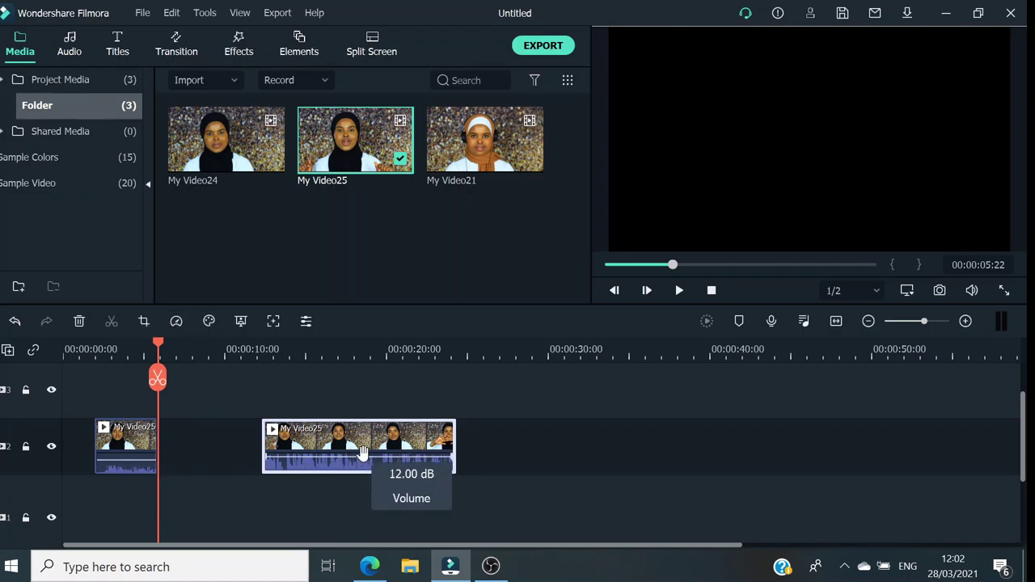
{"action": "left_click", "coordinate": [209, 441]}
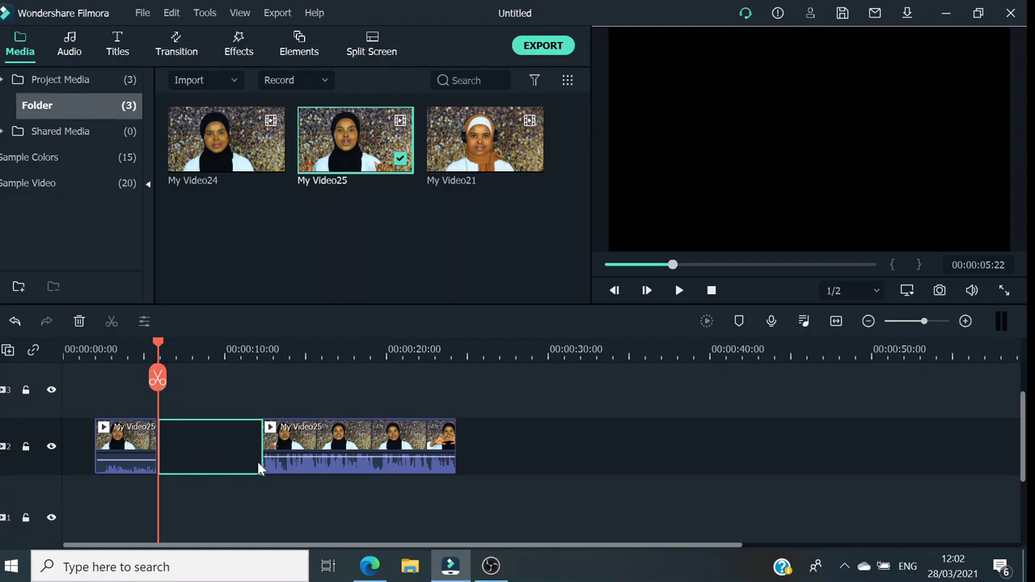
{"action": "left_click", "coordinate": [79, 321]}
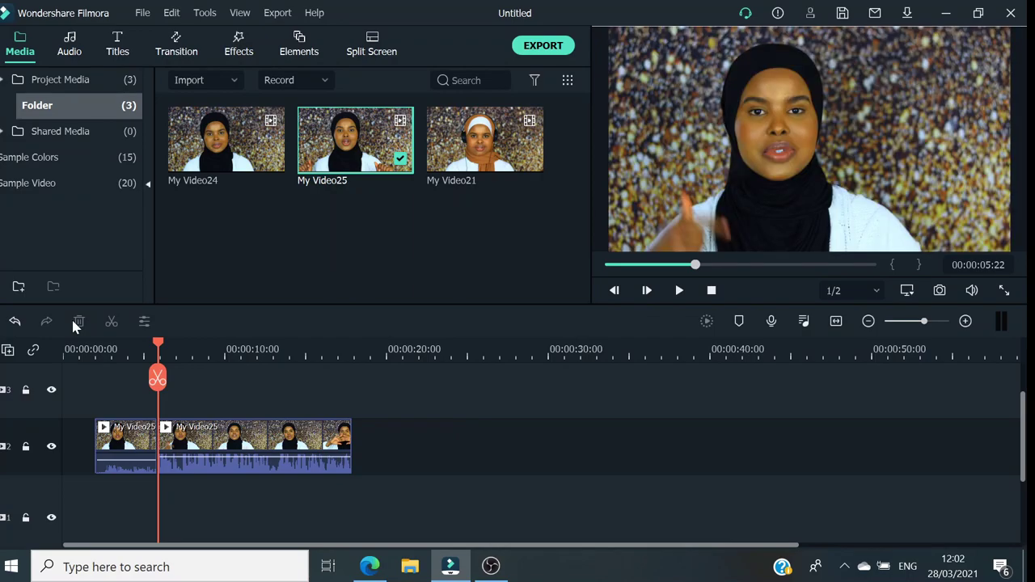
{"action": "left_click", "coordinate": [15, 321]}
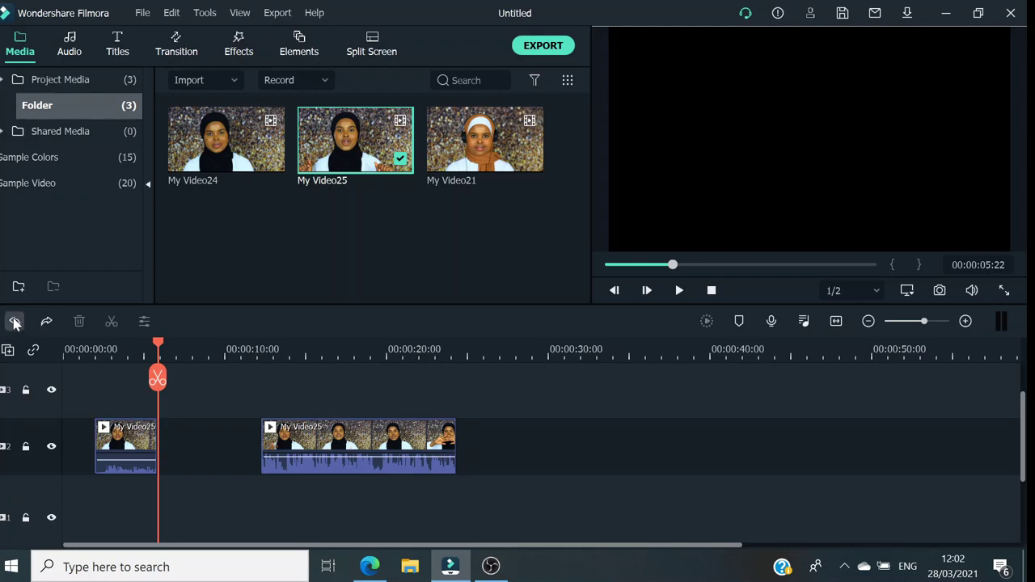
{"action": "left_click", "coordinate": [15, 321]}
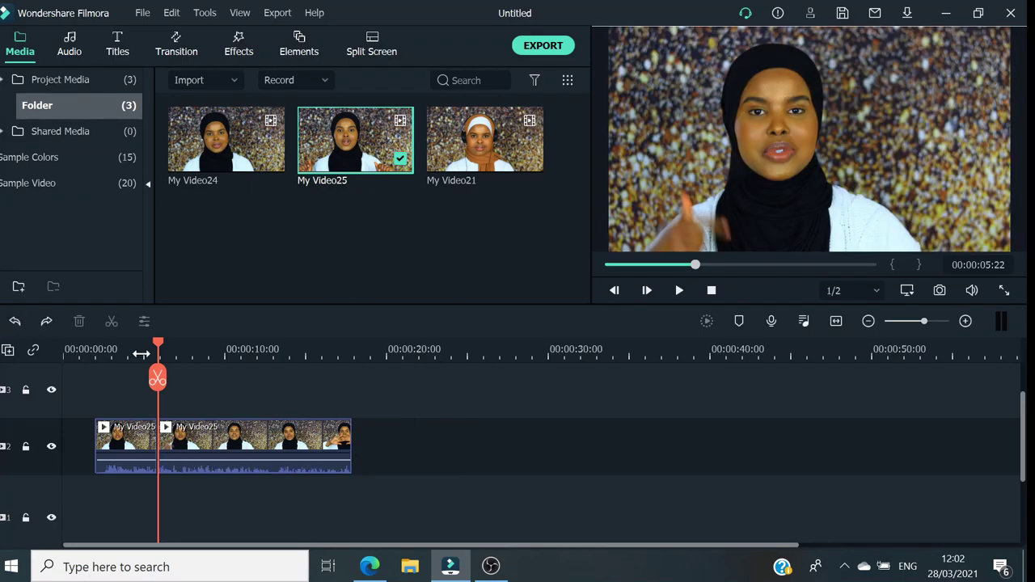
Return the playhead to the timeline start, and undo and redo the split of the My Video25 clip.
{"action": "left_click_drag", "start_coordinate": [161, 348], "coordinate": [94, 321]}
{"action": "left_click", "coordinate": [14, 321]}
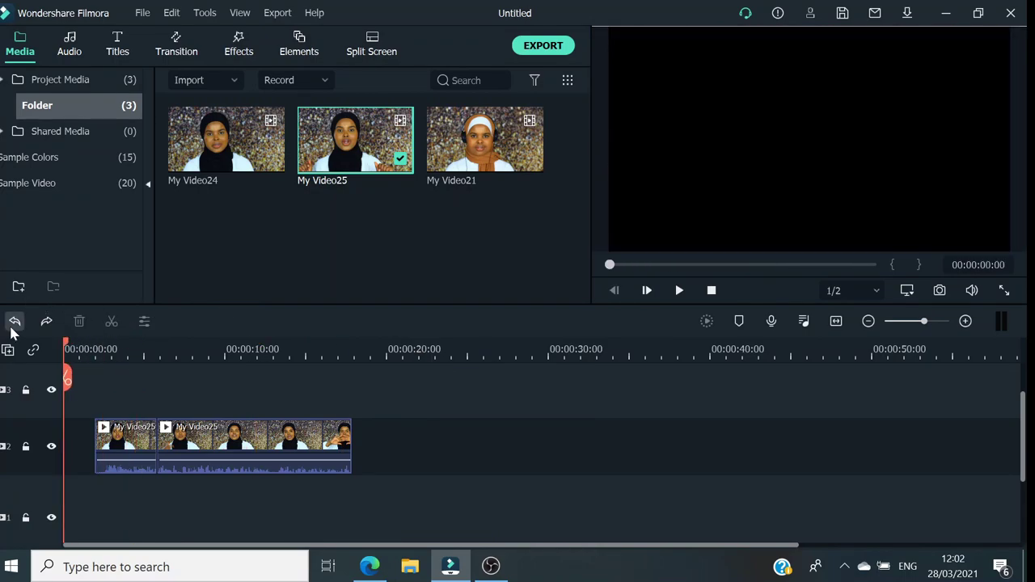
{"action": "left_click", "coordinate": [14, 321]}
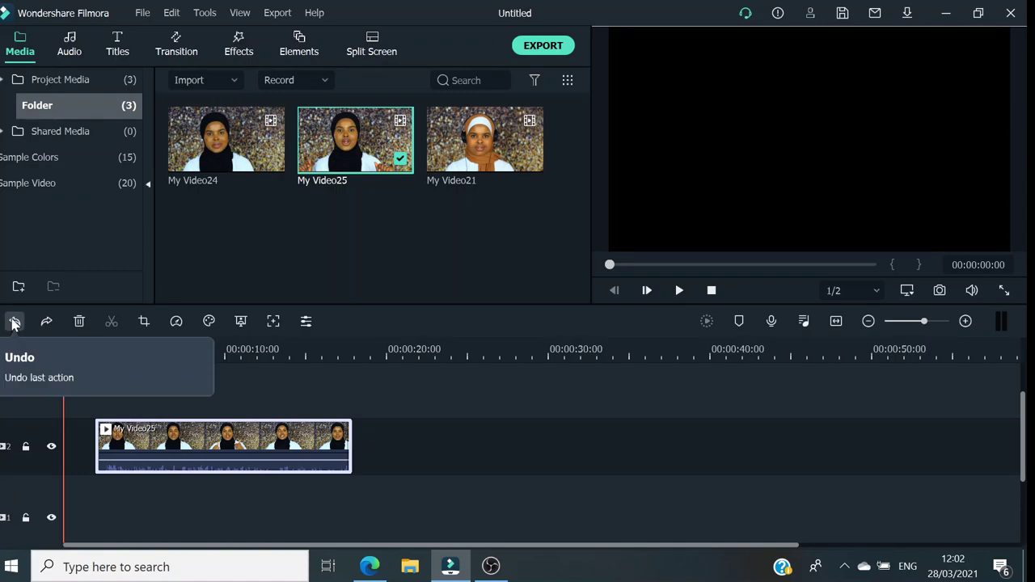
{"action": "left_click", "coordinate": [46, 321]}
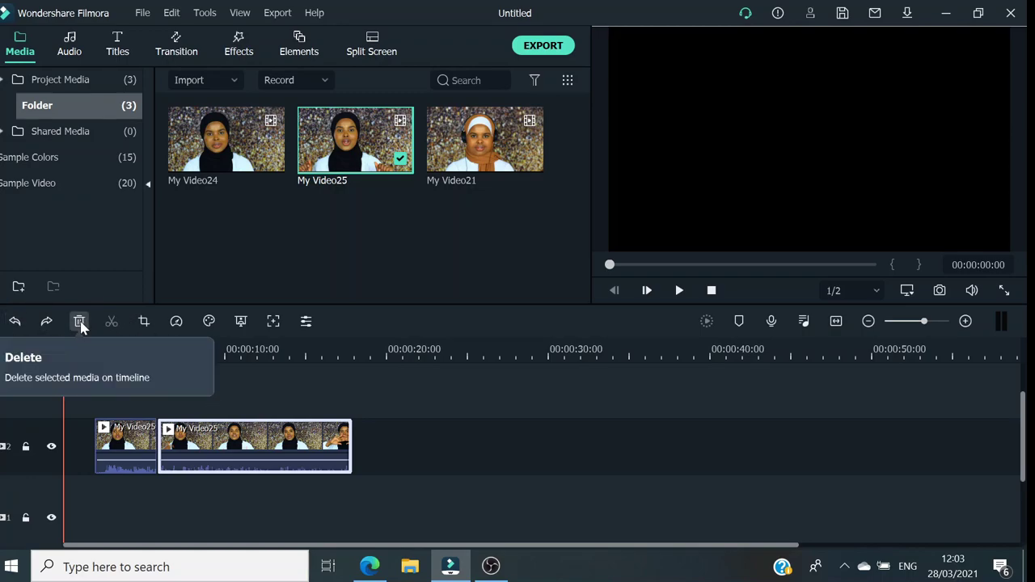
Delete the first piece of the split My Video25 clip, and undo both the deletion and the split.
{"action": "left_click", "coordinate": [129, 435]}
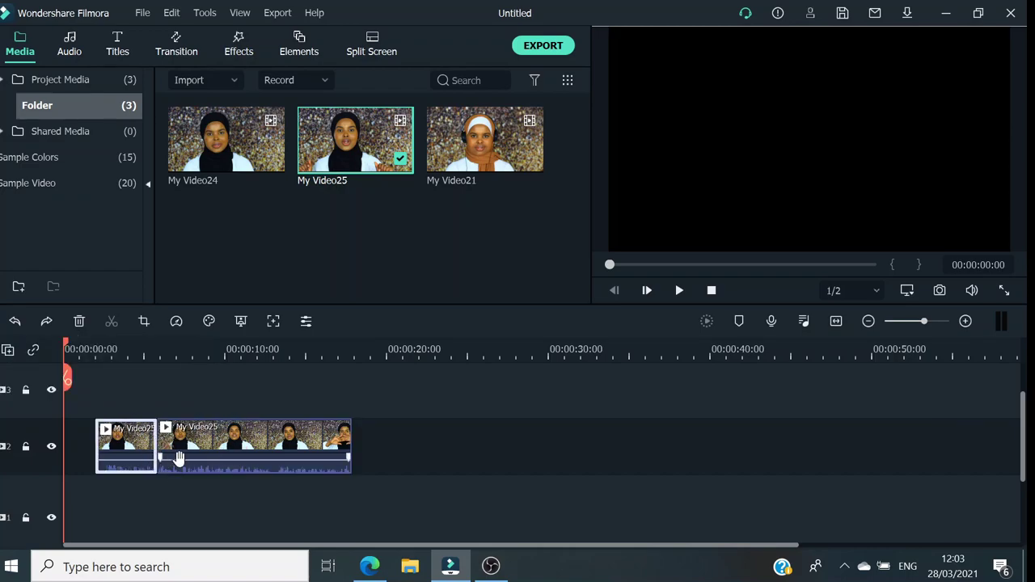
{"action": "mouse_move", "coordinate": [219, 460]}
{"action": "left_click", "coordinate": [80, 323]}
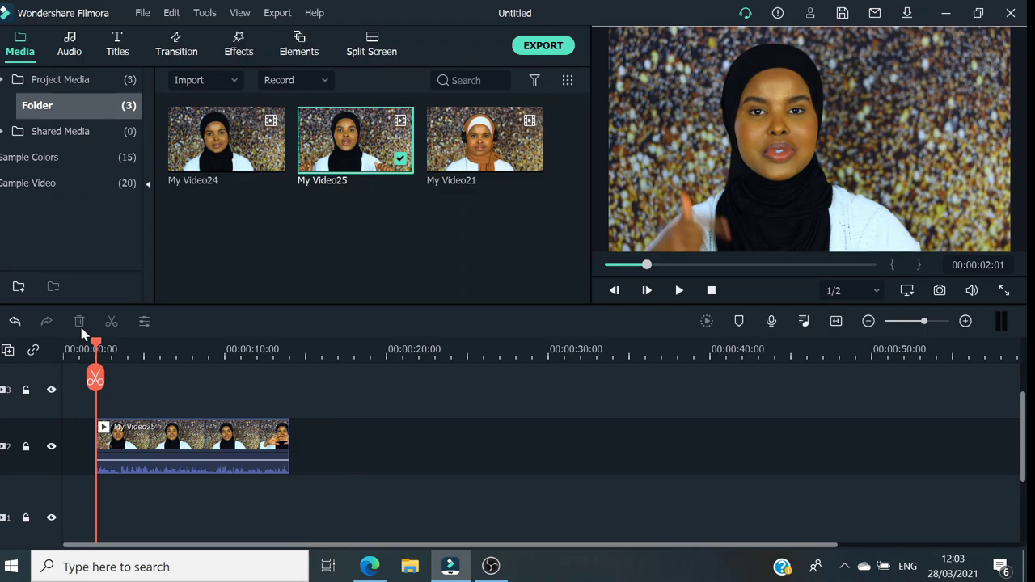
{"action": "left_click", "coordinate": [14, 322]}
{"action": "left_click", "coordinate": [14, 322]}
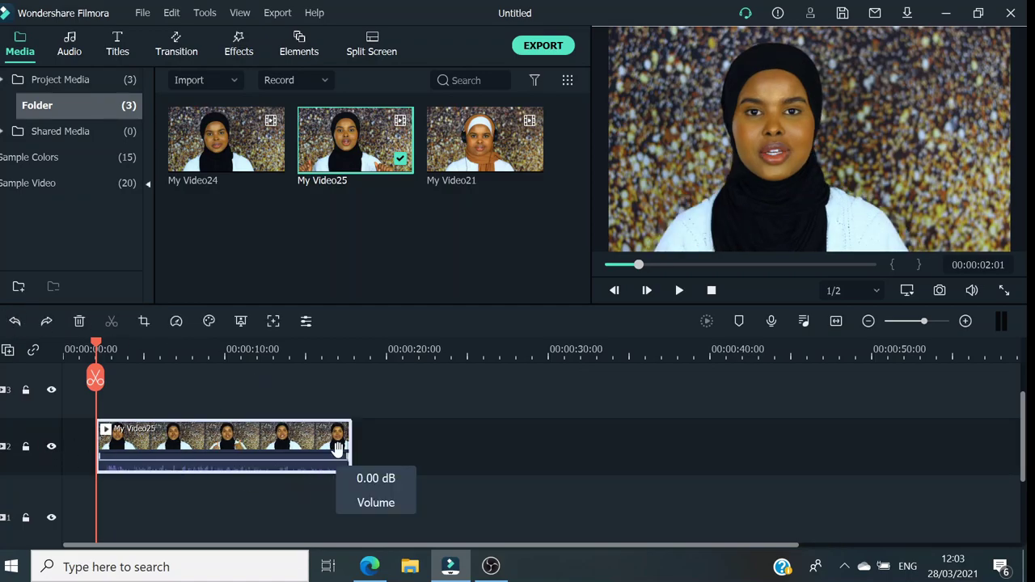
Move the My Video25 clip to the start of track 2, try trimming its end to about 8.5 seconds, and undo the trim.
{"action": "left_click", "coordinate": [343, 349]}
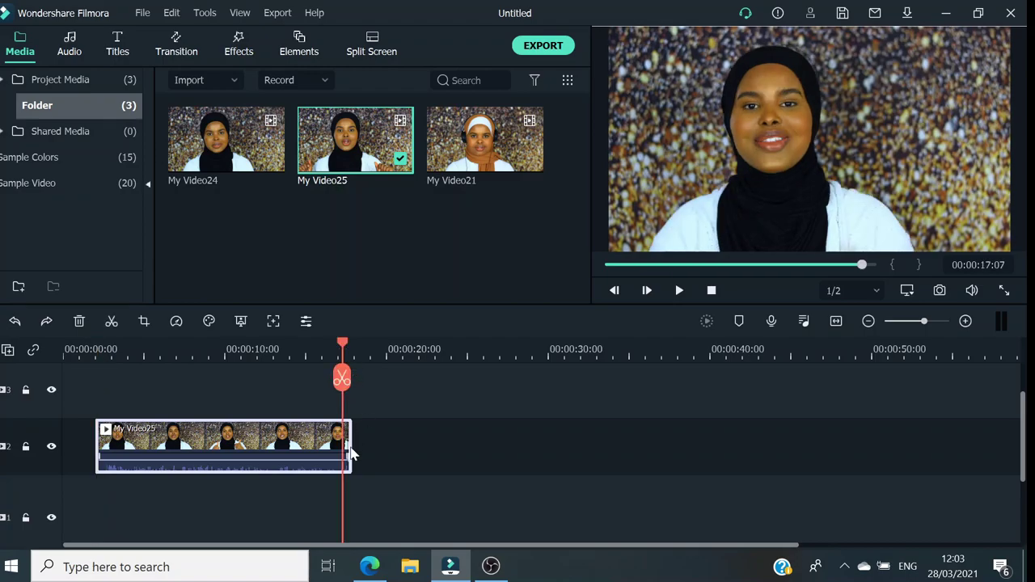
{"action": "left_click_drag", "start_coordinate": [351, 453], "coordinate": [206, 438]}
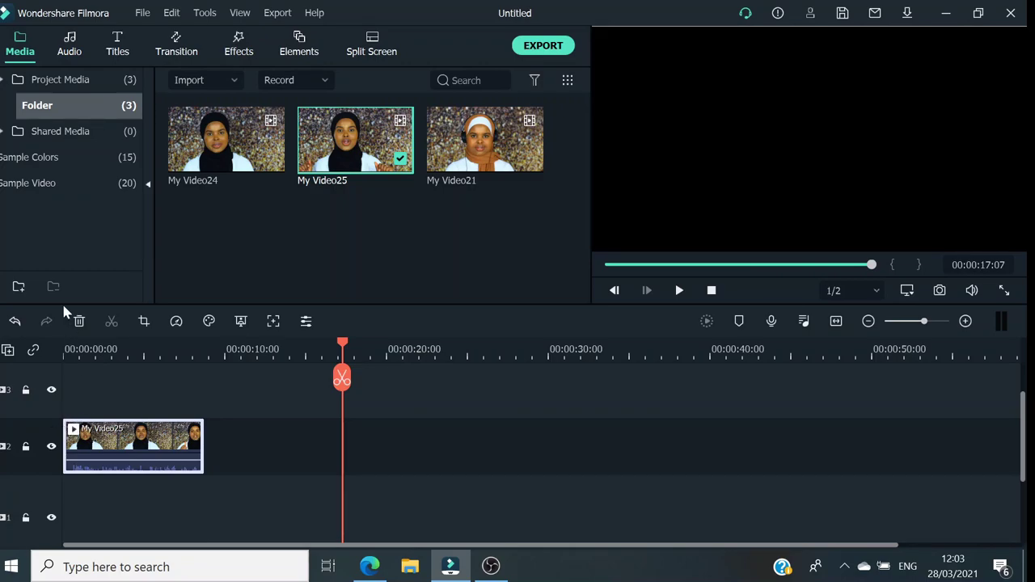
{"action": "left_click", "coordinate": [15, 321]}
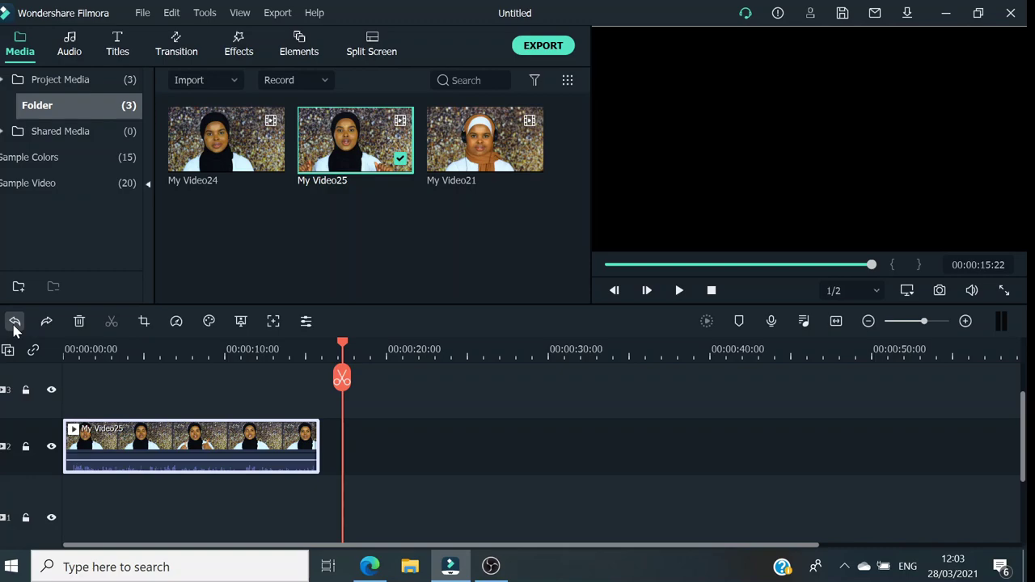
Take a snapshot of the My Video25 frame at 00:00:00:11.
{"action": "left_click", "coordinate": [71, 349]}
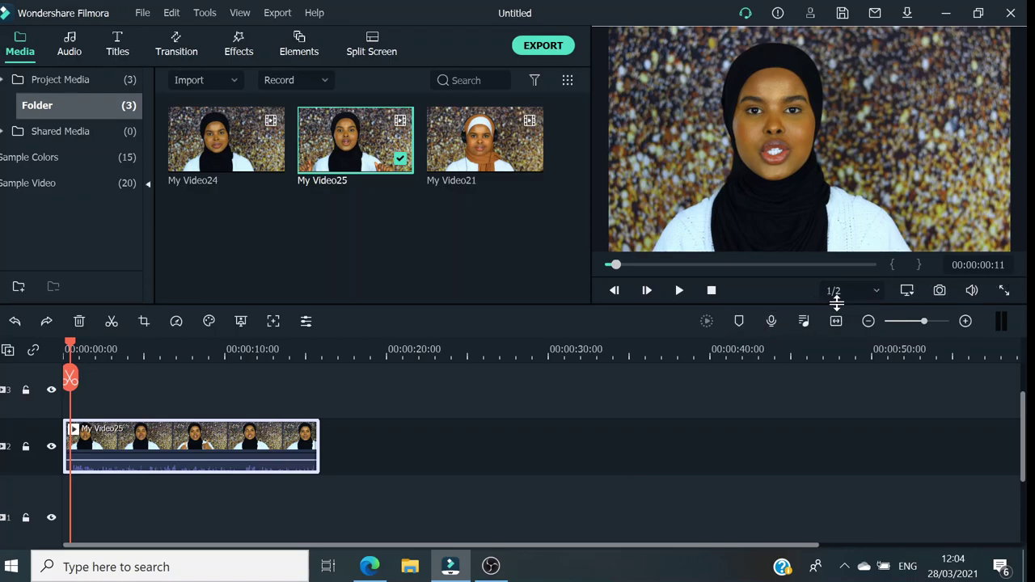
{"action": "left_click", "coordinate": [940, 292]}
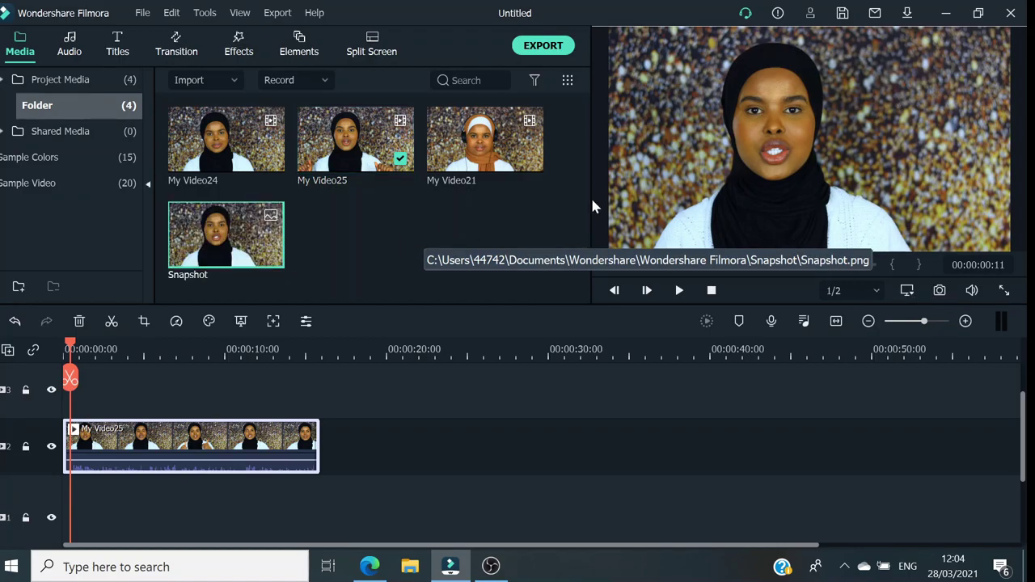
Raise the preview volume to its maximum.
{"action": "mouse_move", "coordinate": [214, 242]}
{"action": "mouse_move", "coordinate": [401, 180]}
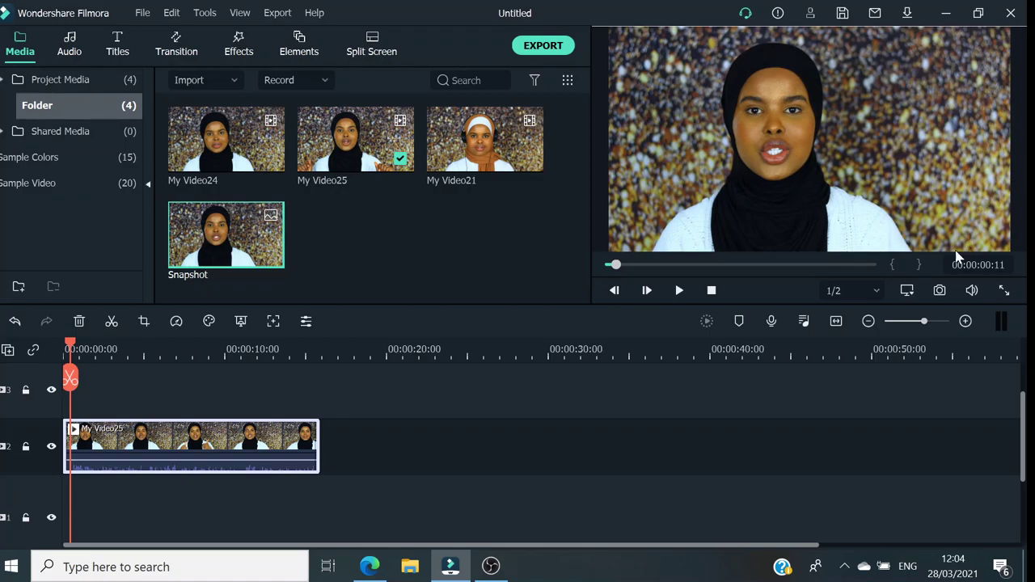
{"action": "mouse_move", "coordinate": [249, 225]}
{"action": "left_click", "coordinate": [975, 293]}
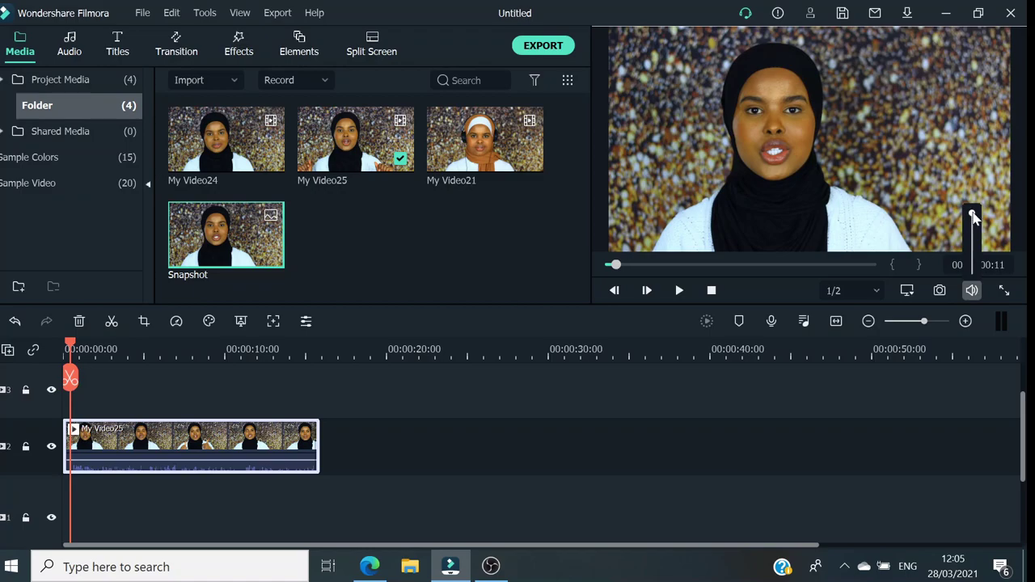
{"action": "mouse_move", "coordinate": [974, 217]}
{"action": "left_mouse_down"}
{"action": "mouse_move", "coordinate": [969, 307]}
{"action": "mouse_move", "coordinate": [986, 204]}
{"action": "left_mouse_up"}
Review the project's aspect ratio, resolution and frame rate settings, and accept them.
{"action": "left_click", "coordinate": [909, 293]}
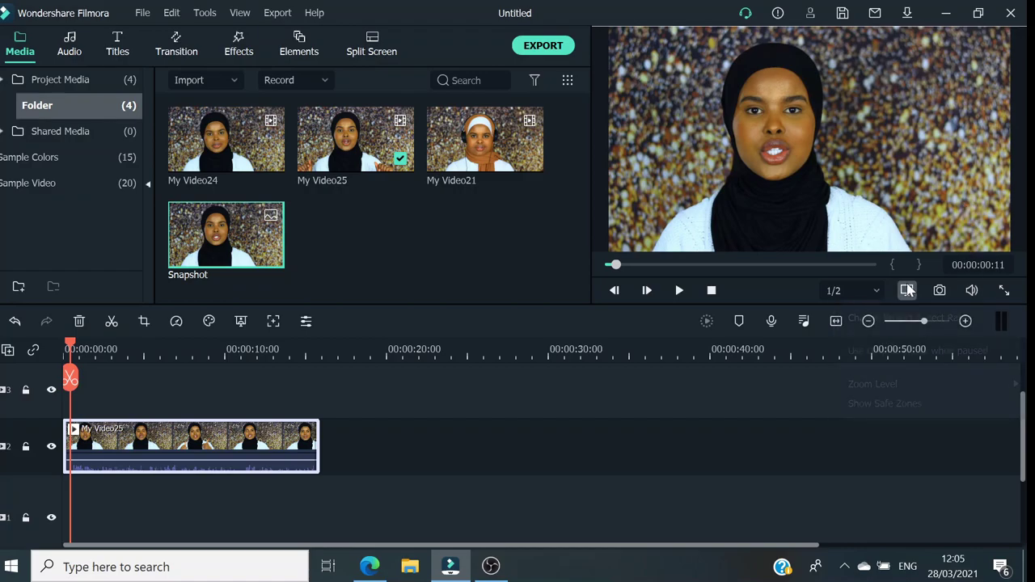
{"action": "left_click", "coordinate": [908, 291]}
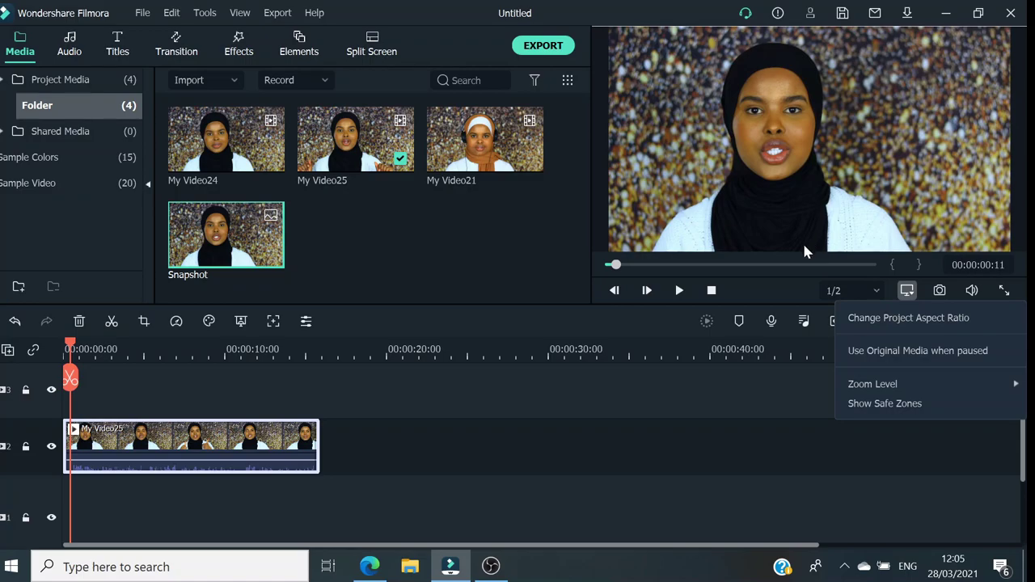
{"action": "left_click", "coordinate": [878, 319]}
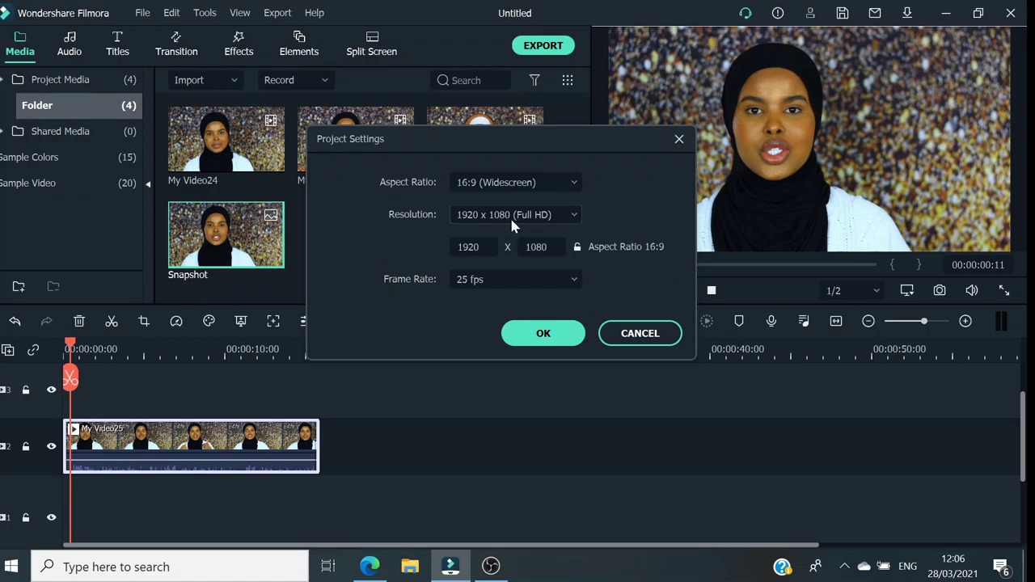
{"action": "left_click", "coordinate": [558, 338]}
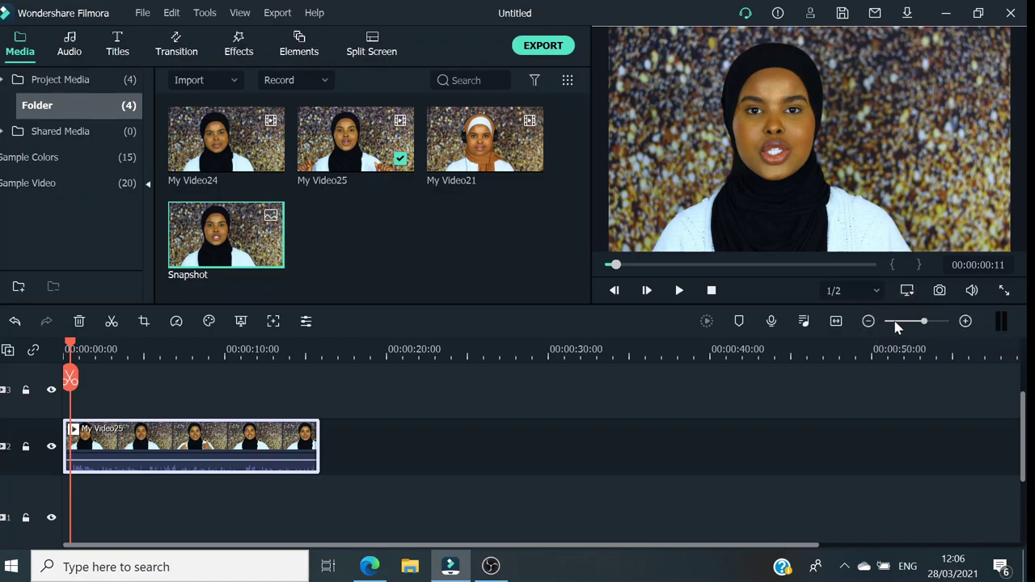
Try several timeline zoom levels, finishing with the whole My Video25 clip in view on a five-second scale.
{"action": "left_click", "coordinate": [920, 322]}
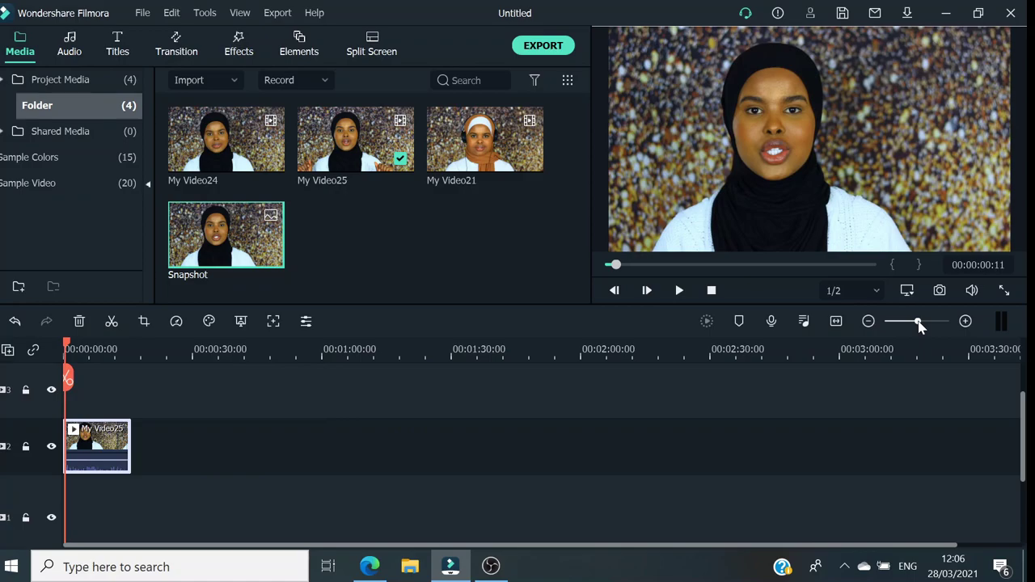
{"action": "left_click", "coordinate": [936, 322]}
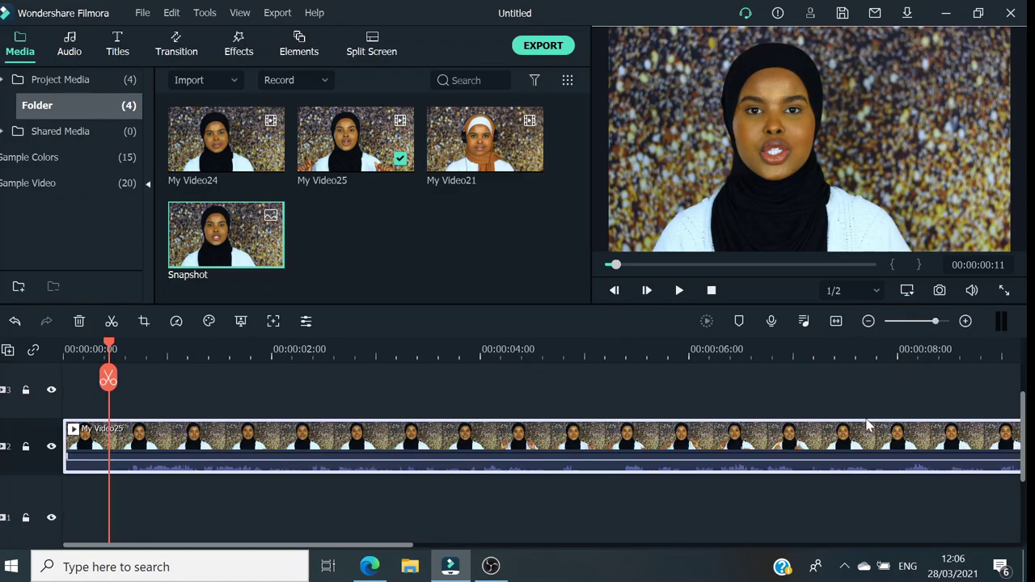
{"action": "left_click", "coordinate": [898, 322]}
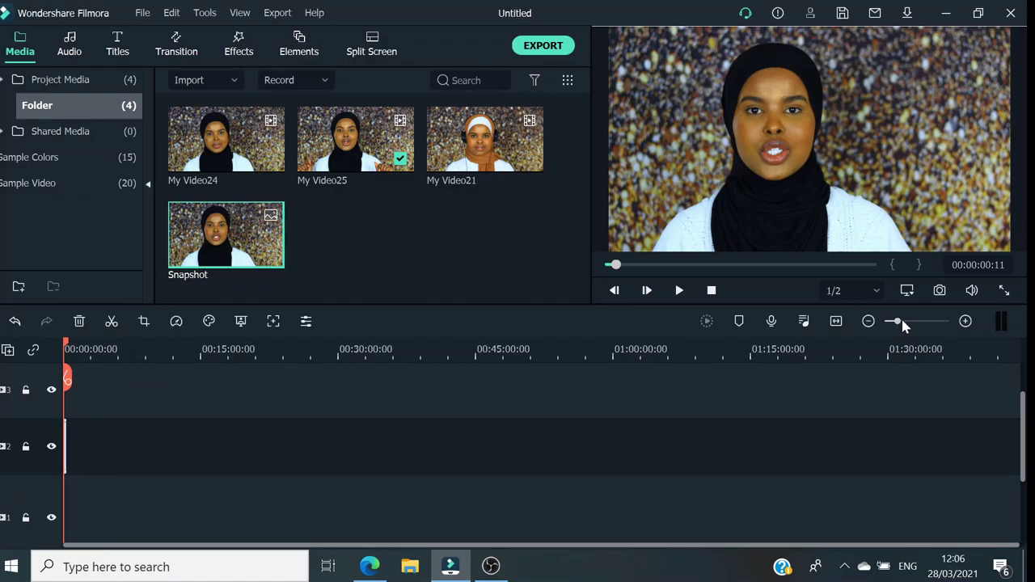
{"action": "left_click", "coordinate": [904, 321]}
{"action": "left_click", "coordinate": [925, 321]}
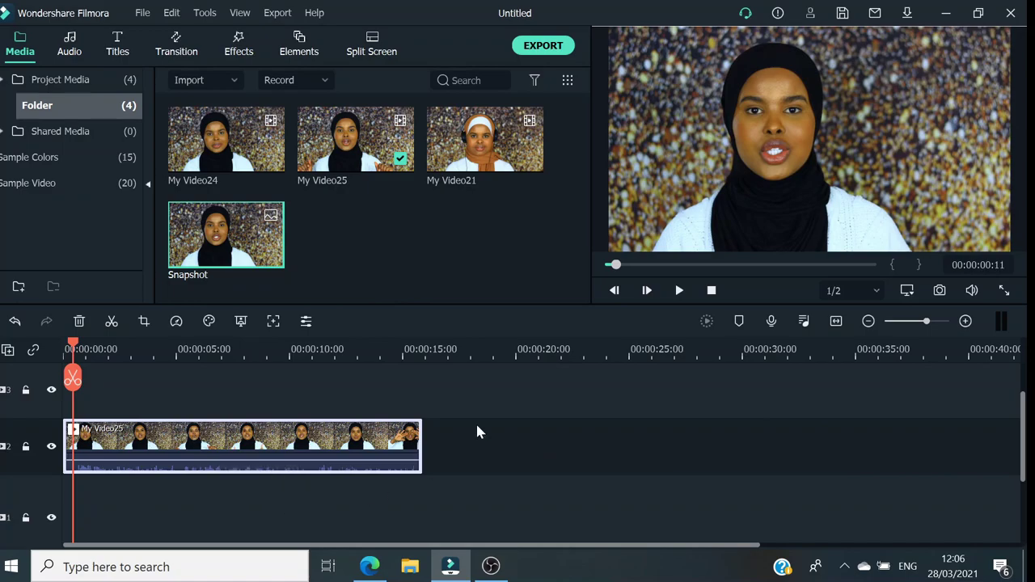
In the Audio Mixer, pan Video1 right to 21.29 and set the Video2 volume to 0.67 dB.
{"action": "left_click", "coordinate": [803, 322]}
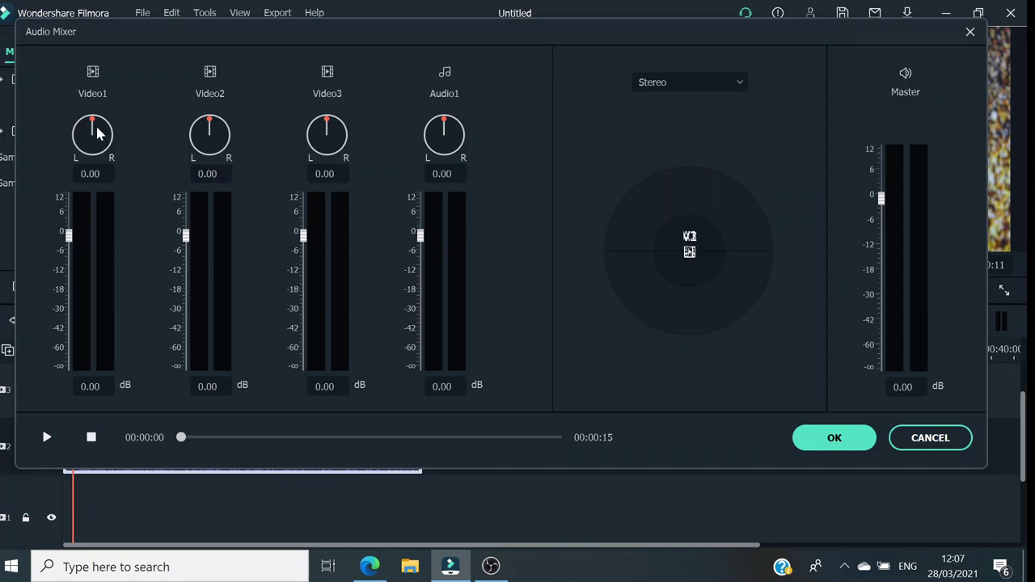
{"action": "left_click_drag", "start_coordinate": [92, 122], "coordinate": [117, 77]}
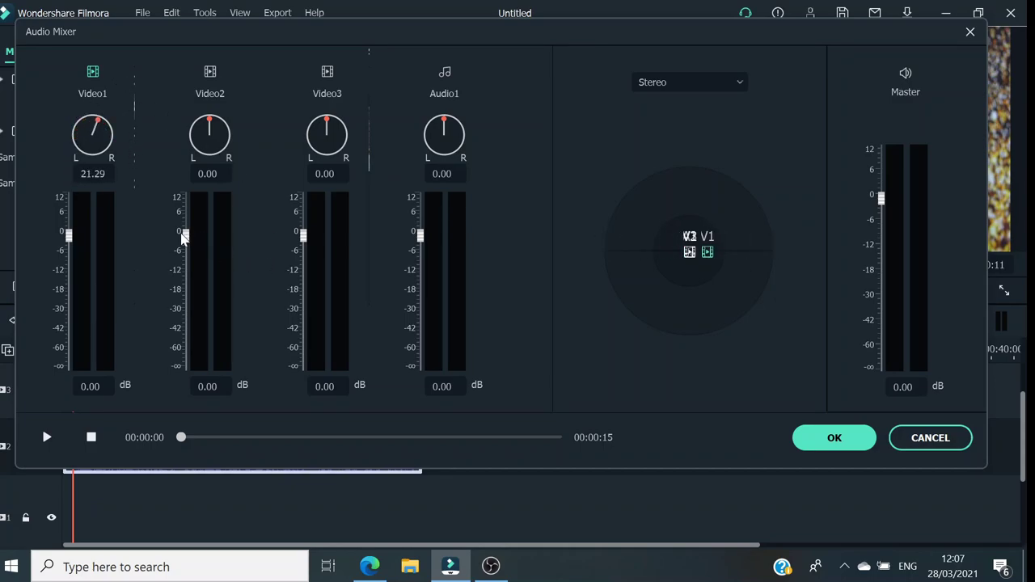
{"action": "mouse_move", "coordinate": [185, 233]}
{"action": "left_mouse_down"}
{"action": "mouse_move", "coordinate": [185, 262]}
{"action": "mouse_move", "coordinate": [185, 197]}
{"action": "mouse_move", "coordinate": [182, 234]}
{"action": "left_mouse_up"}
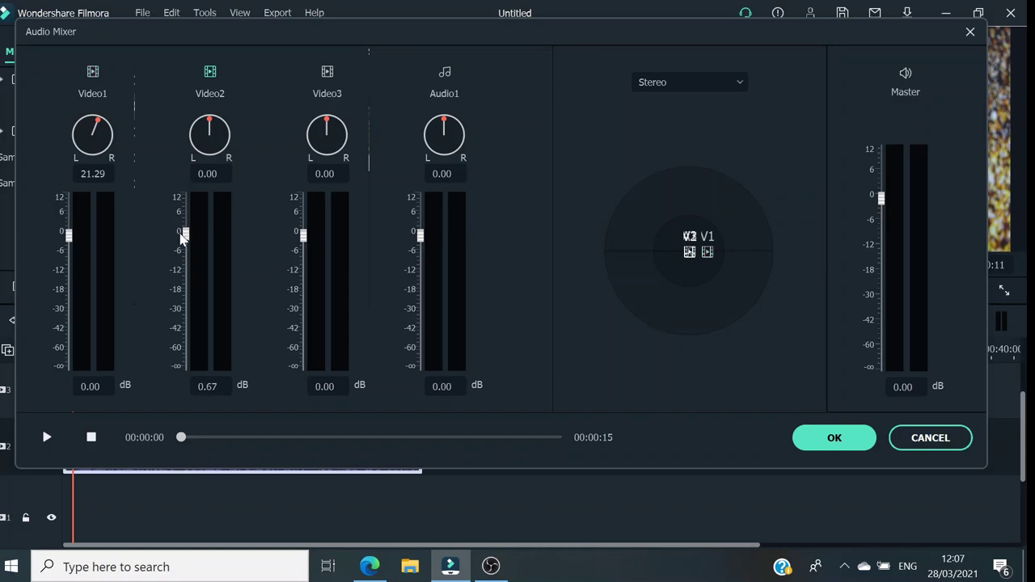
{"action": "left_click", "coordinate": [829, 441]}
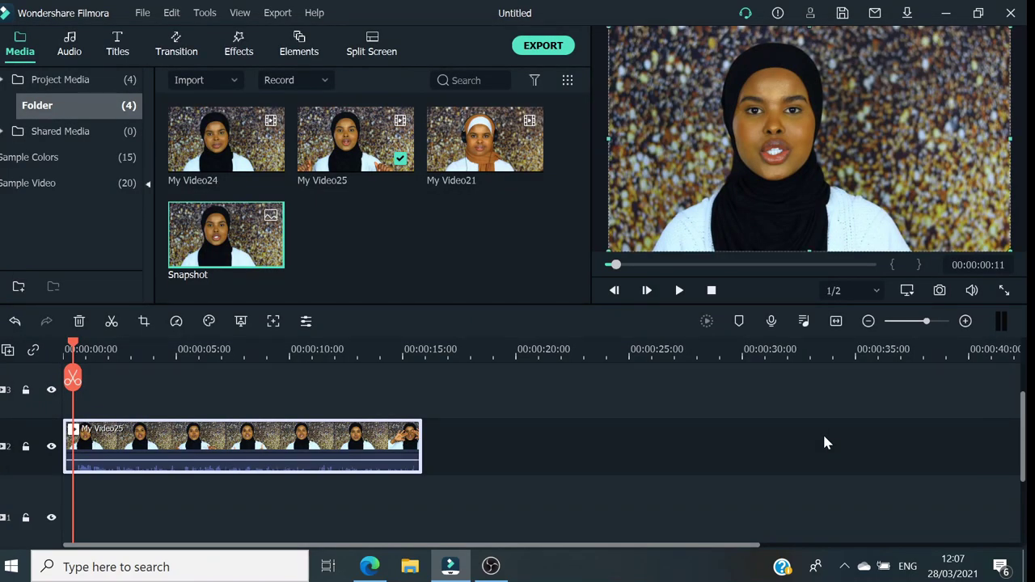
{"action": "left_click", "coordinate": [804, 321]}
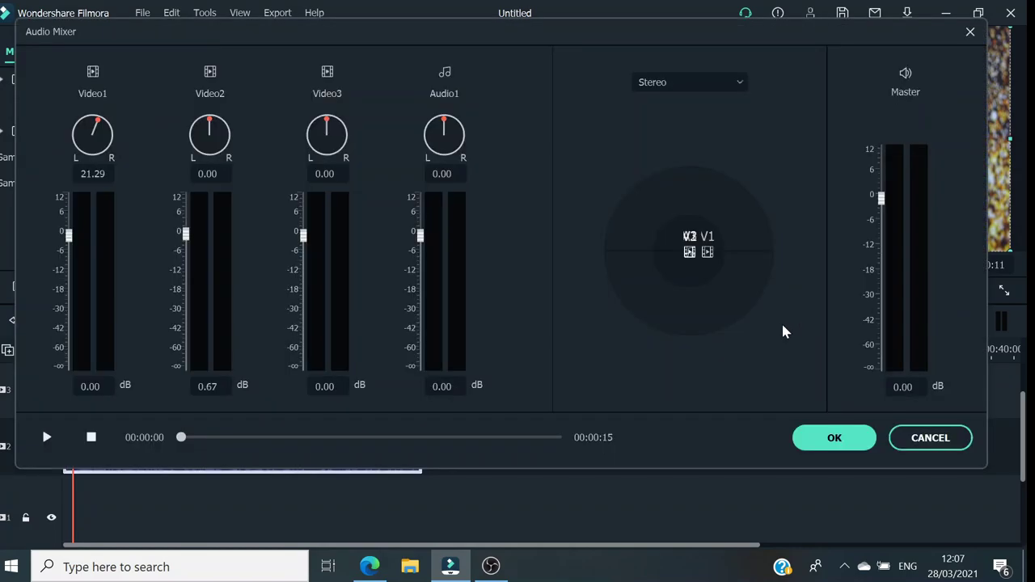
{"action": "left_click", "coordinate": [836, 438]}
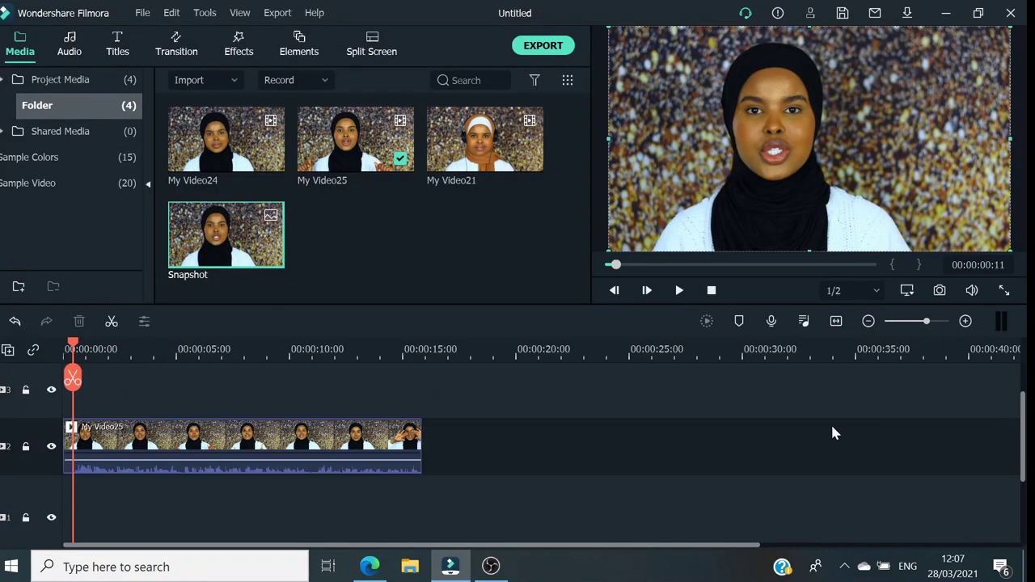
Look at the voiceover recording settings without recording, and add an unnamed blue marker at 00:00:00:11.
{"action": "left_click", "coordinate": [772, 322]}
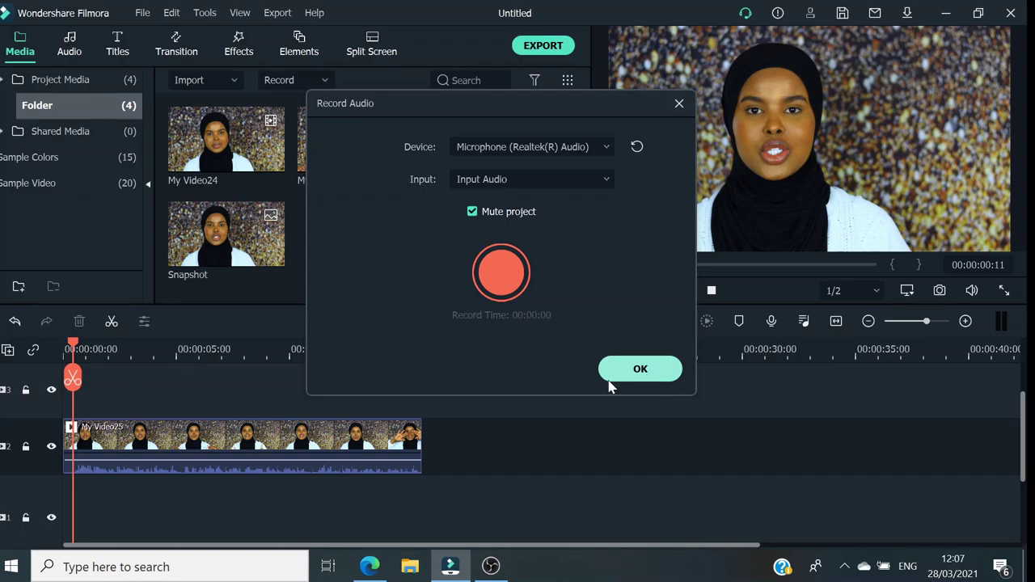
{"action": "left_click", "coordinate": [635, 372]}
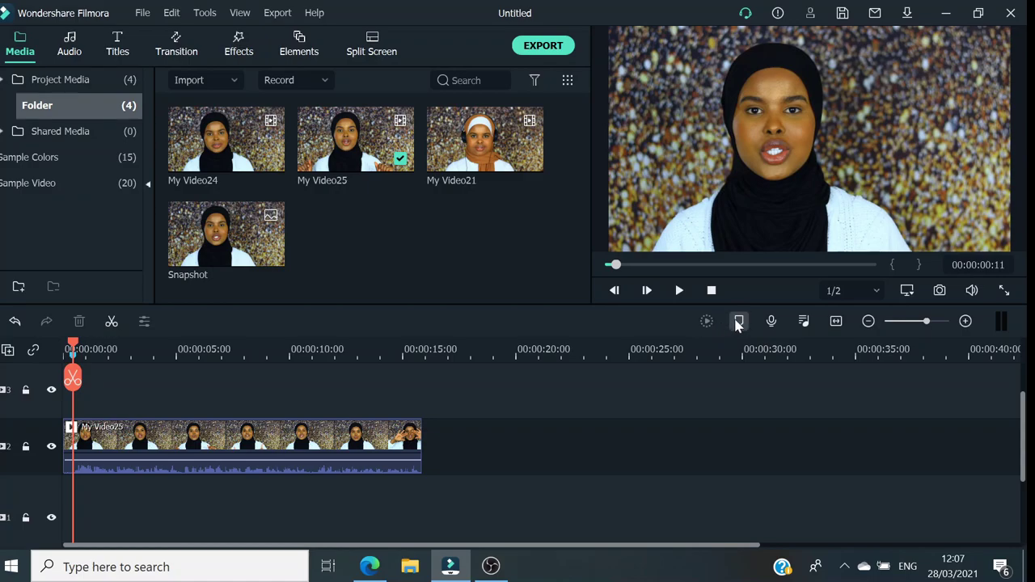
{"action": "left_click", "coordinate": [739, 321]}
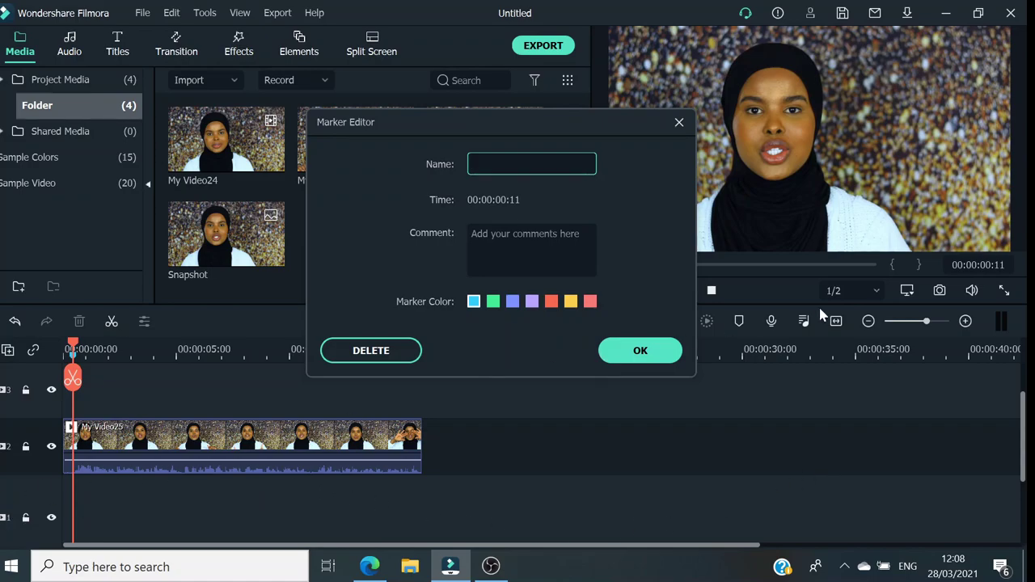
{"action": "left_click", "coordinate": [664, 361]}
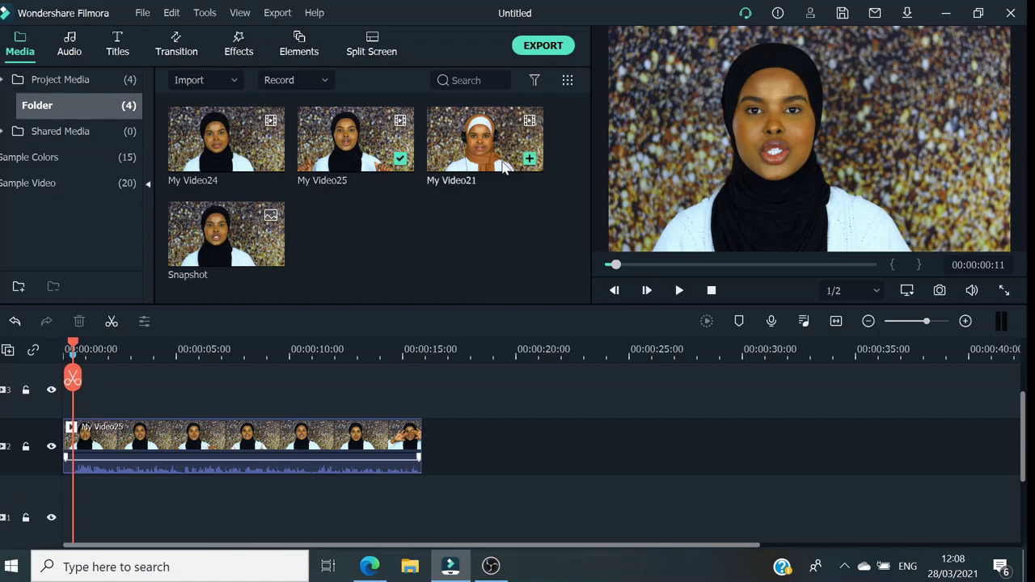
Place a second My Video25 clip at the start of track 1 and play the first seconds of the timeline.
{"action": "left_click", "coordinate": [400, 158]}
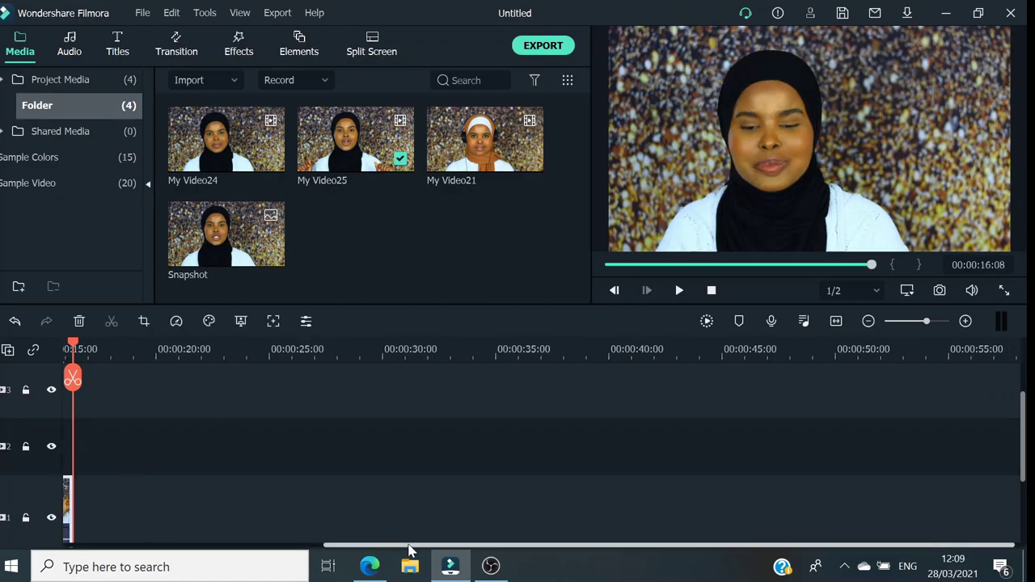
{"action": "left_click_drag", "start_coordinate": [407, 546], "coordinate": [120, 508]}
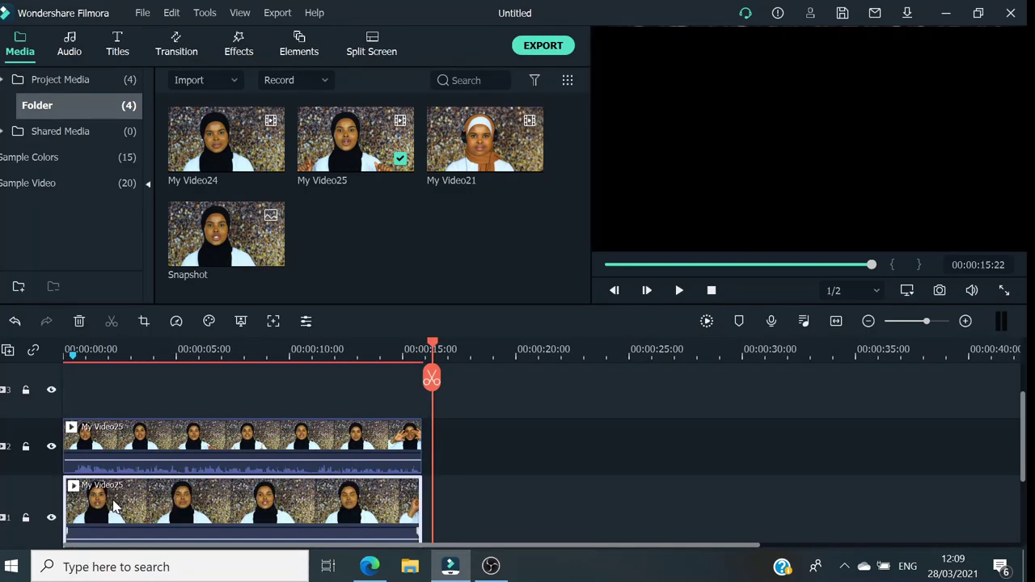
{"action": "left_click", "coordinate": [679, 290]}
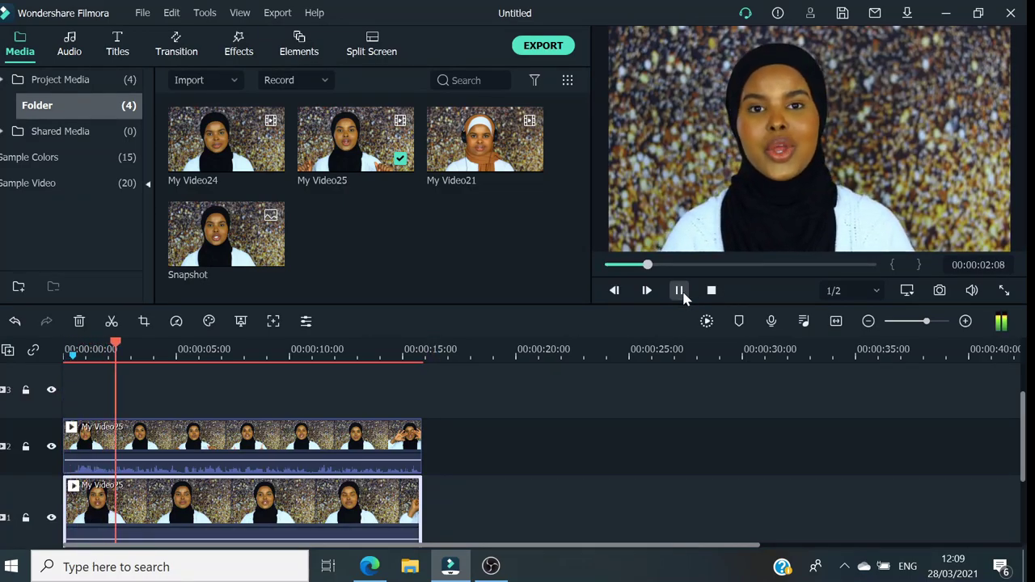
{"action": "left_click", "coordinate": [679, 291]}
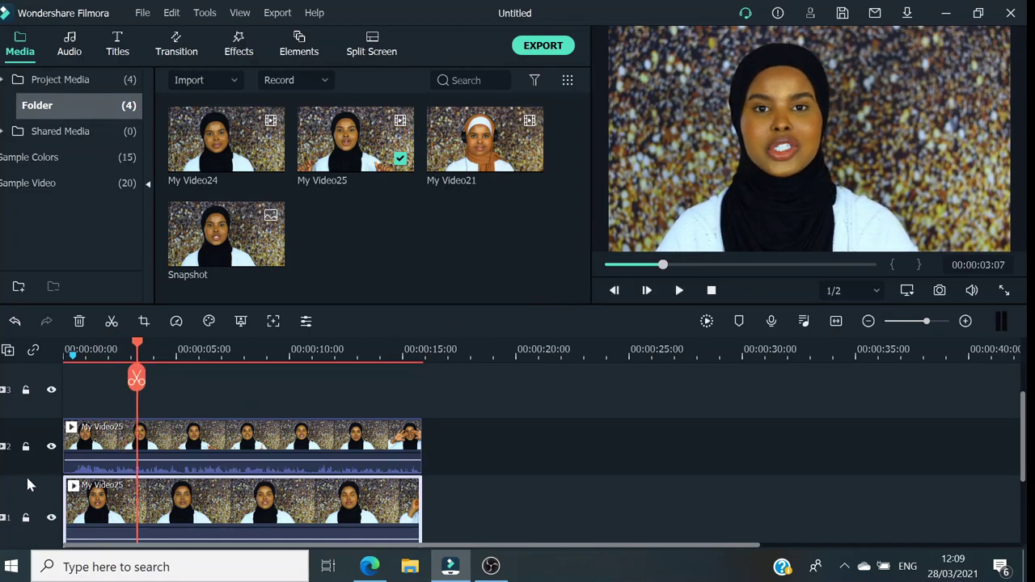
Hide video track 2 and show it again.
{"action": "mouse_move", "coordinate": [210, 466]}
{"action": "left_click", "coordinate": [51, 450]}
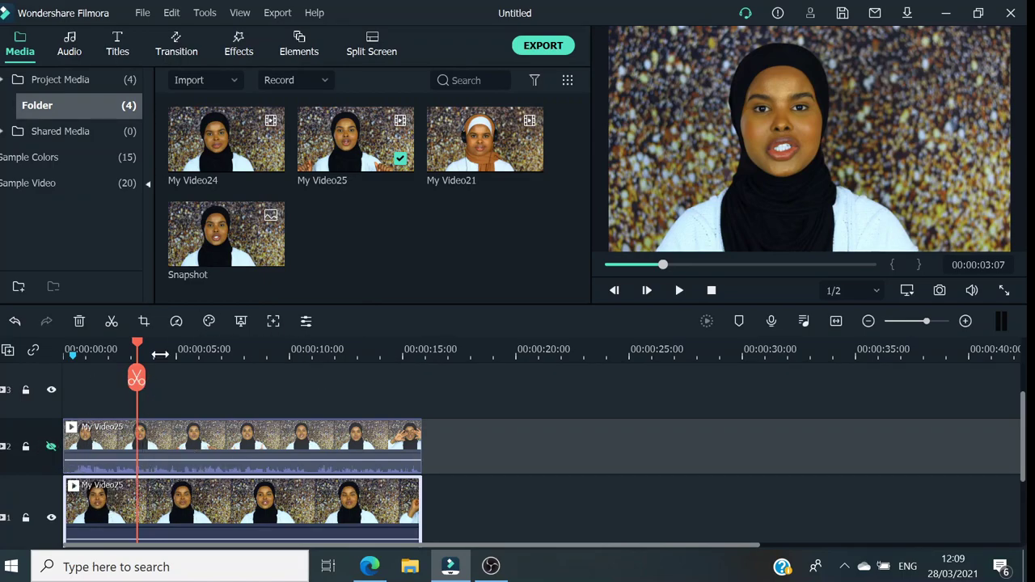
{"action": "left_click", "coordinate": [22, 451]}
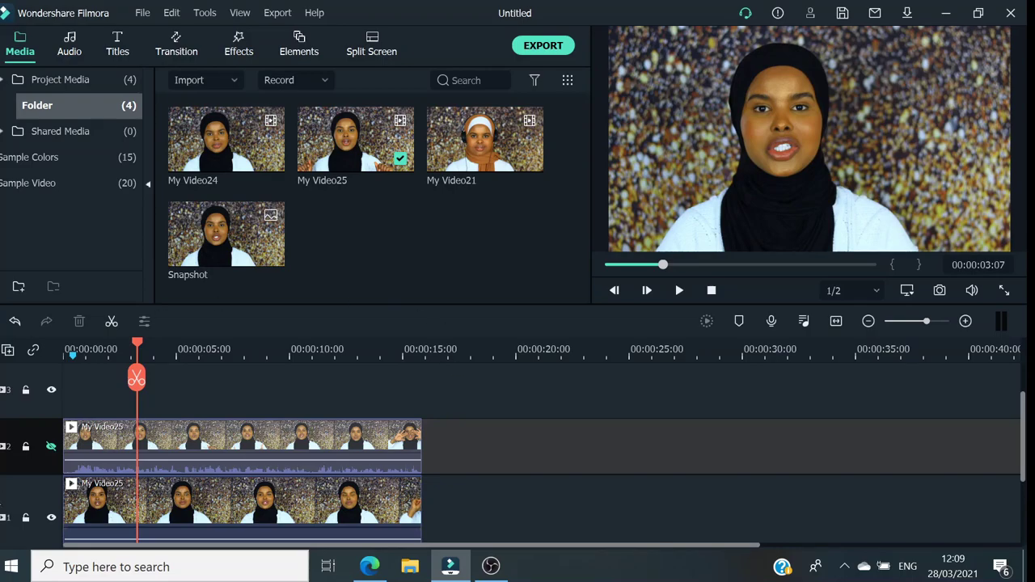
{"action": "left_click", "coordinate": [55, 455]}
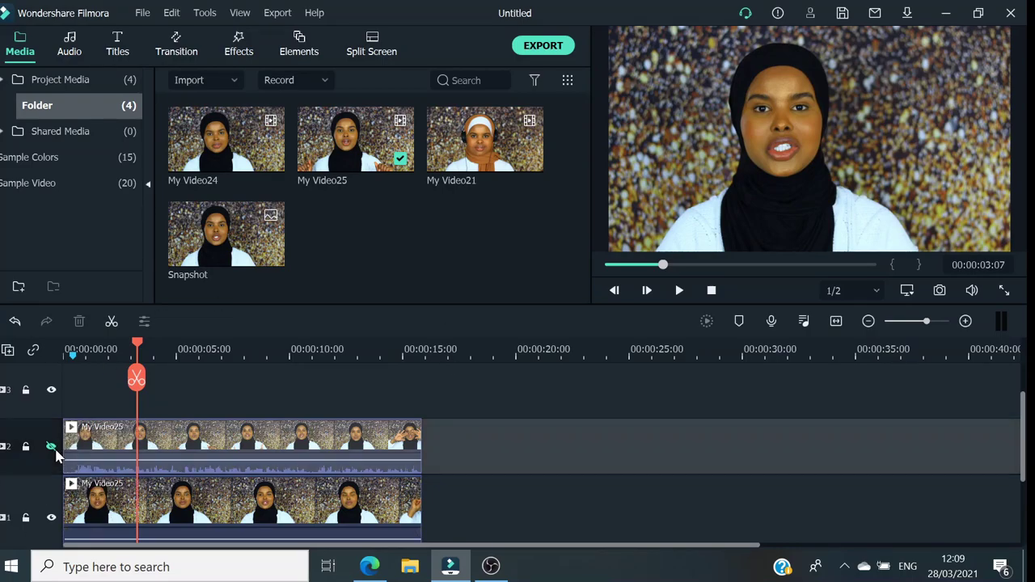
{"action": "left_click", "coordinate": [49, 450]}
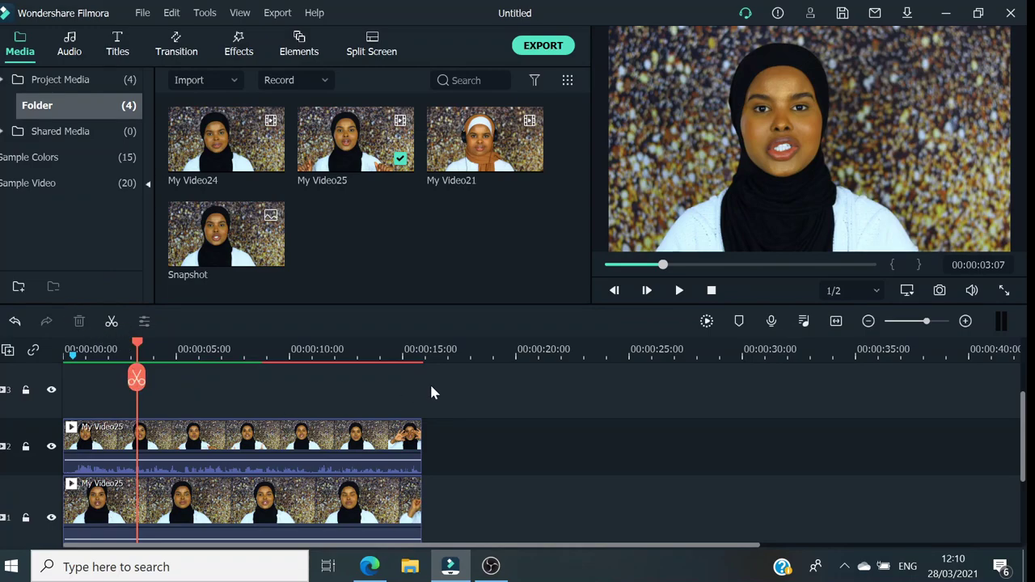
Split the My Video25 clips on both tracks at 00:00:14:05.
{"action": "left_click", "coordinate": [384, 348]}
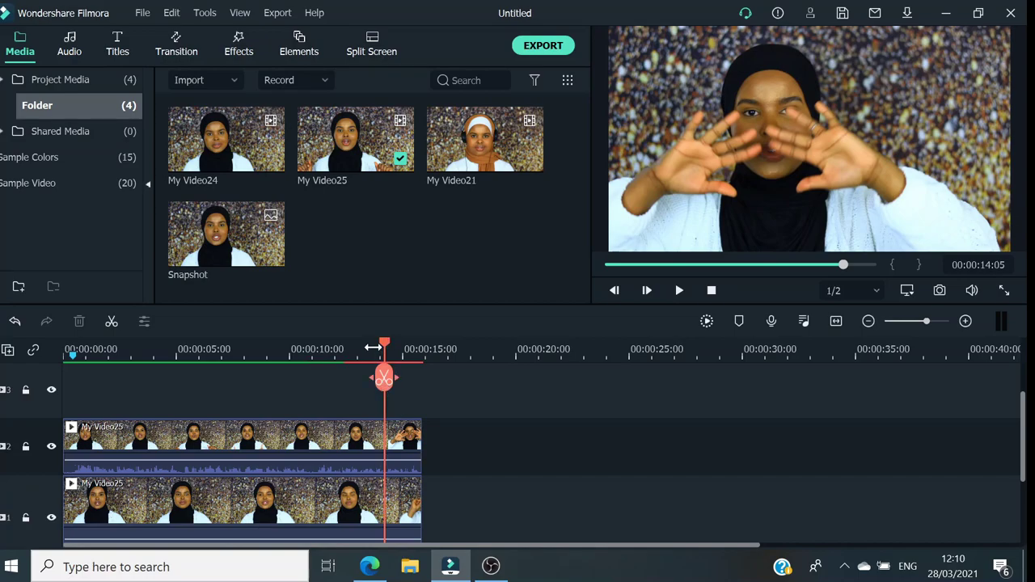
{"action": "left_click", "coordinate": [113, 321]}
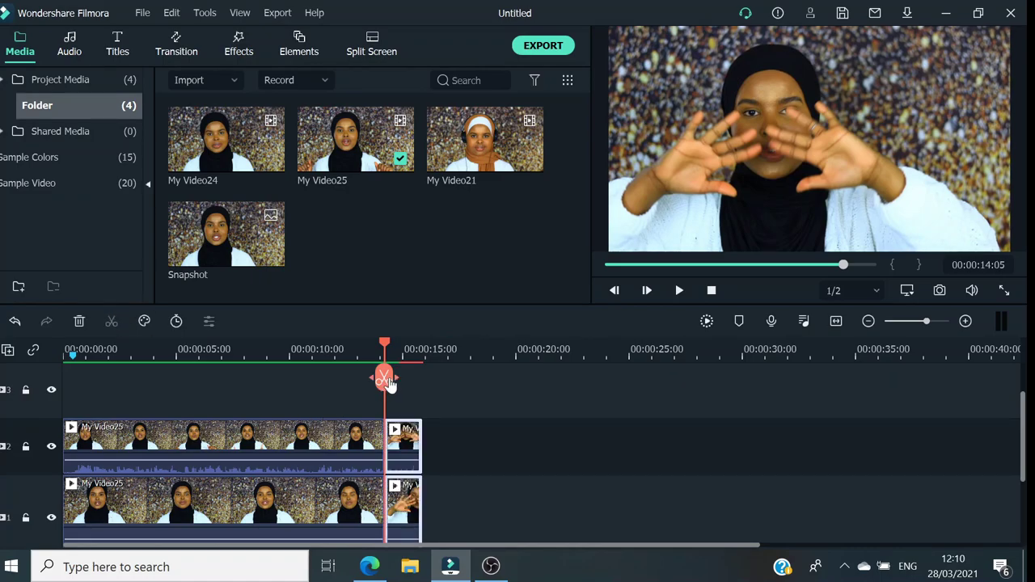
Delete the end piece of My Video25 on track 2 and undo the deletion.
{"action": "left_click", "coordinate": [408, 459]}
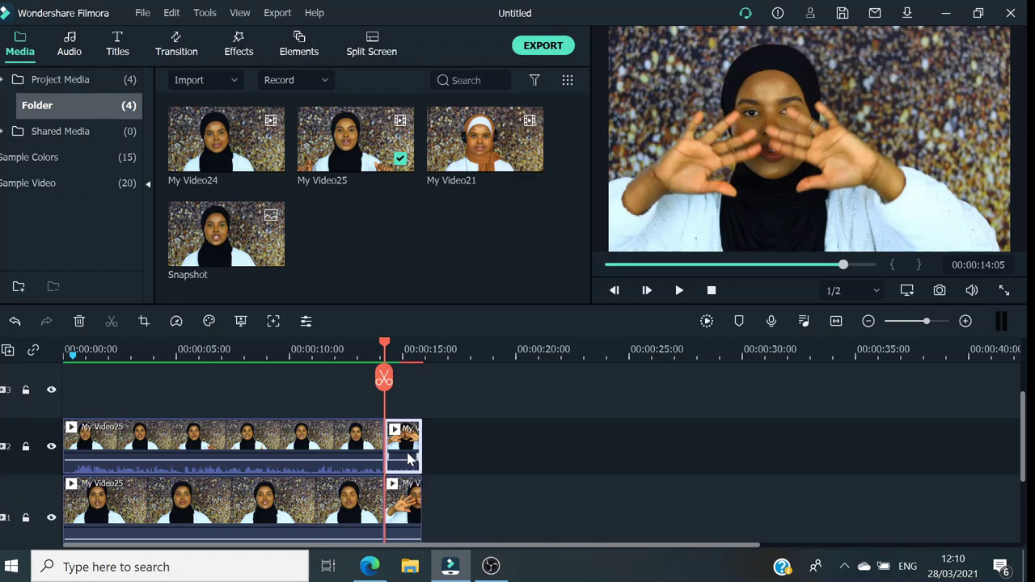
{"action": "left_click", "coordinate": [80, 321]}
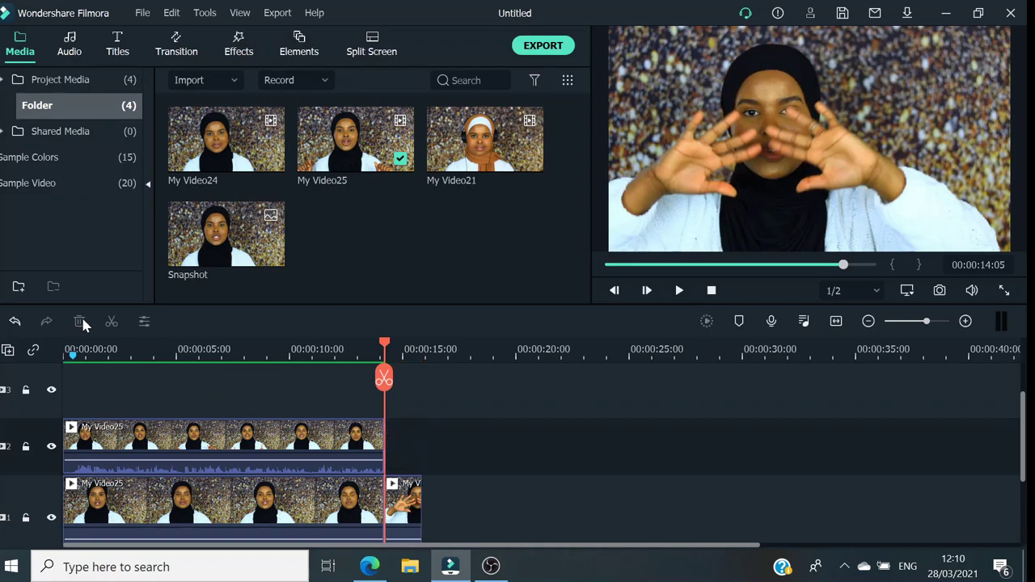
{"action": "left_click", "coordinate": [13, 322]}
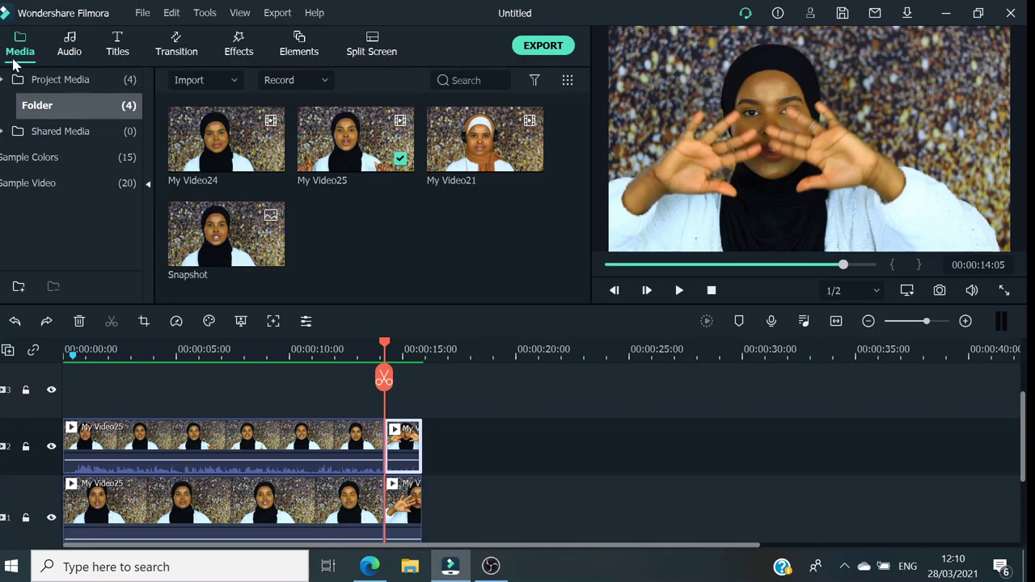
Insert the Gradient 2 sample color at the start of track 1, ahead of the My Video25 clips.
{"action": "left_click", "coordinate": [39, 162]}
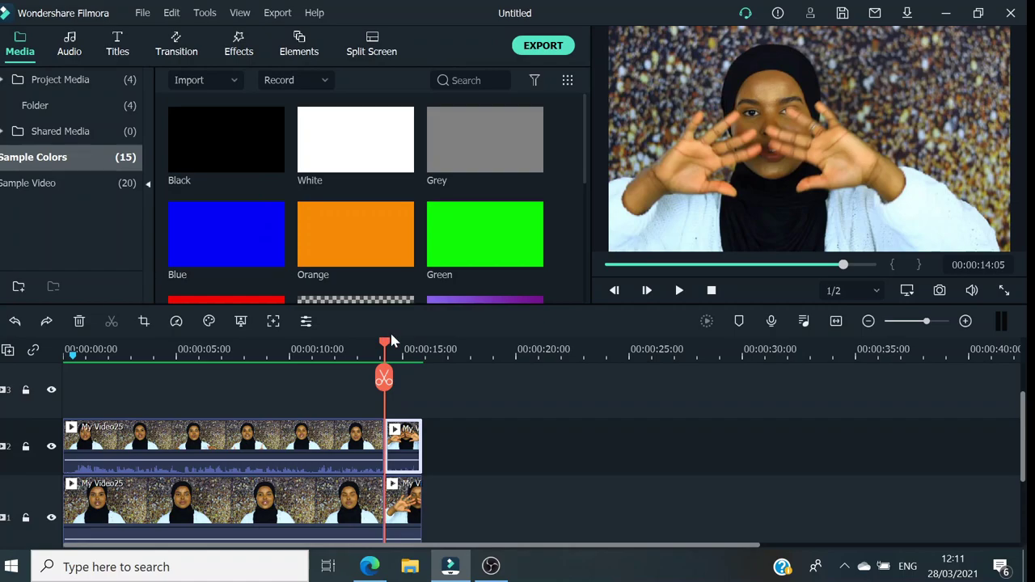
{"action": "left_click_drag", "start_coordinate": [385, 348], "coordinate": [421, 344]}
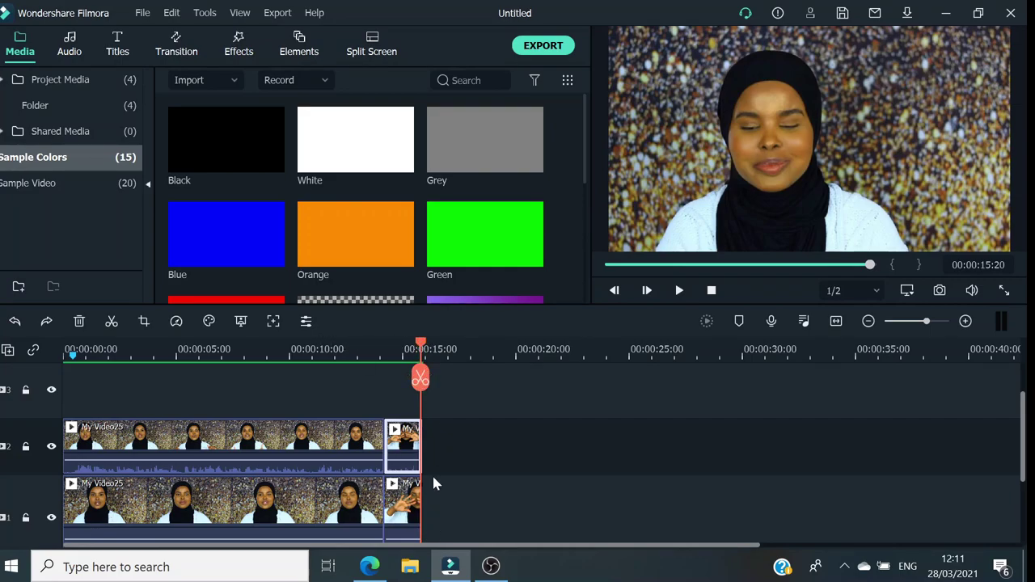
{"action": "left_click_drag", "start_coordinate": [439, 346], "coordinate": [202, 346]}
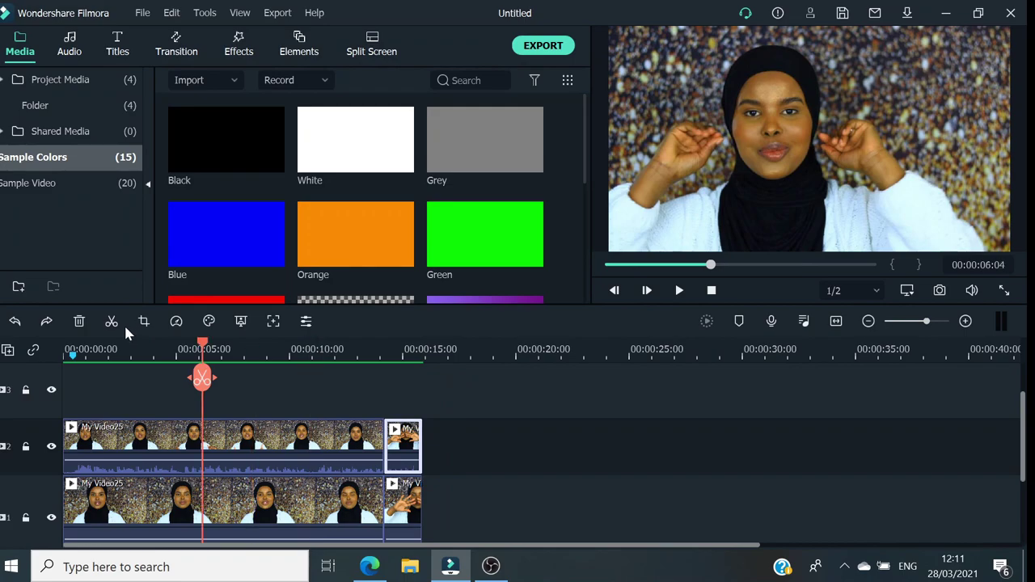
{"action": "key", "text": "Home"}
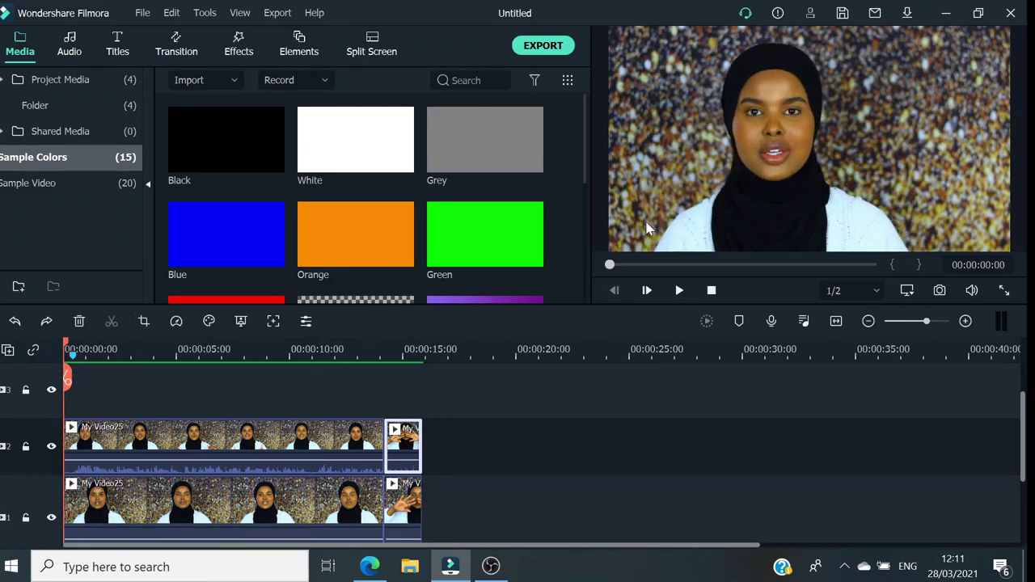
{"action": "left_click_drag", "start_coordinate": [590, 151], "coordinate": [599, 226]}
{"action": "mouse_move", "coordinate": [245, 254]}
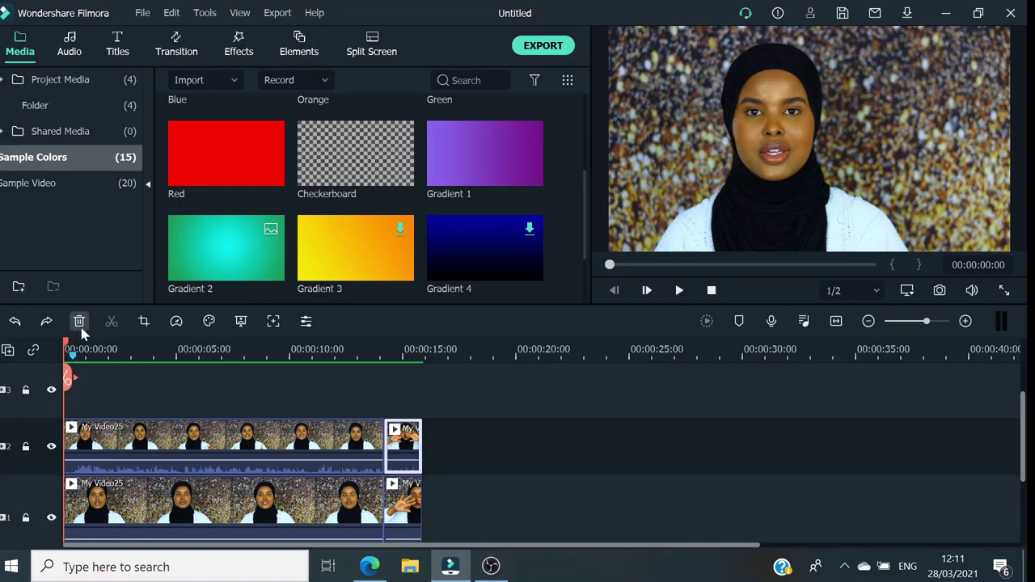
{"action": "mouse_move", "coordinate": [297, 273]}
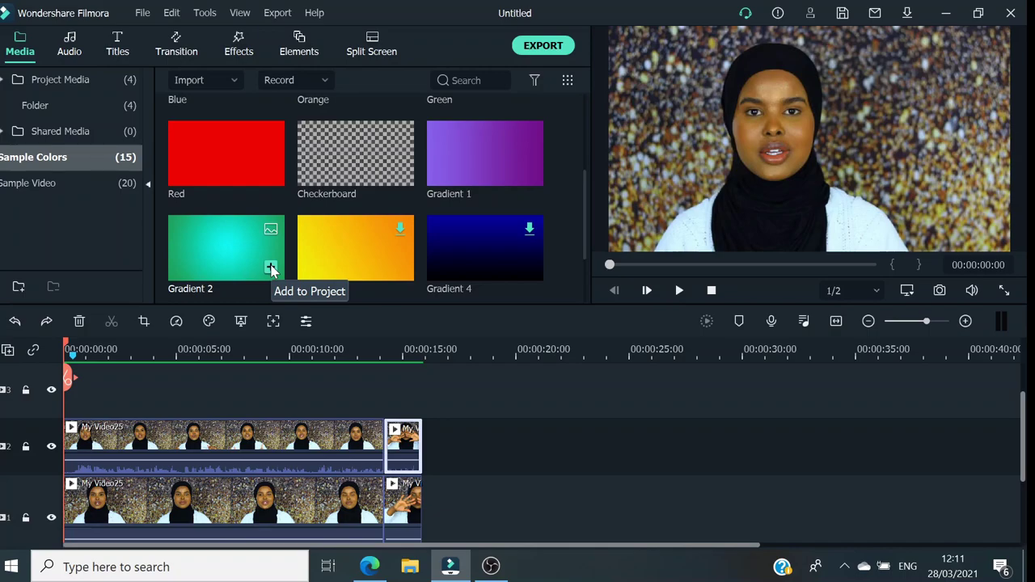
{"action": "left_click", "coordinate": [271, 268]}
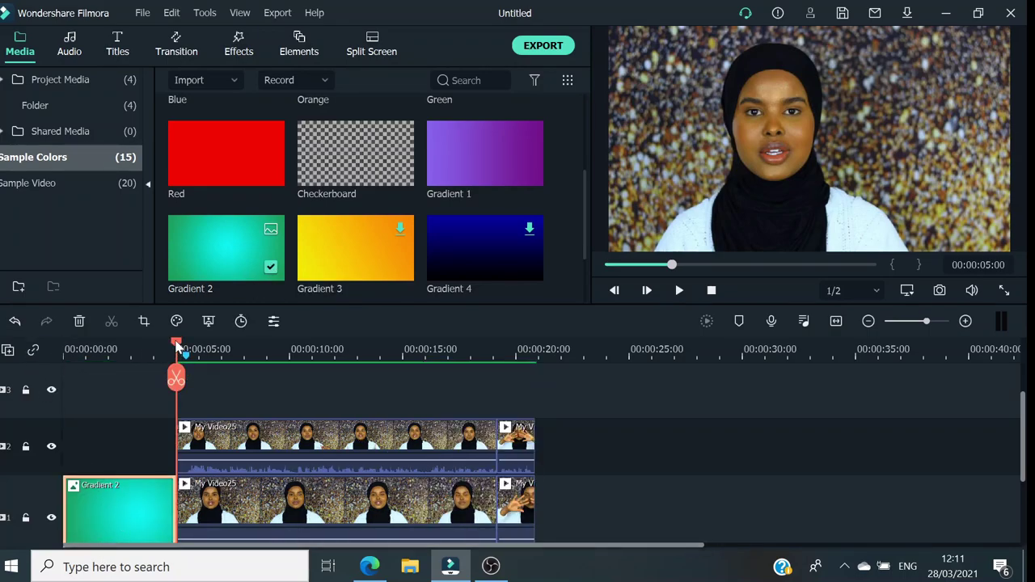
Play the opening of the timeline and add a second Gradient 2 clip after the last My Video25 piece on track 1.
{"action": "left_click_drag", "start_coordinate": [176, 346], "coordinate": [65, 322]}
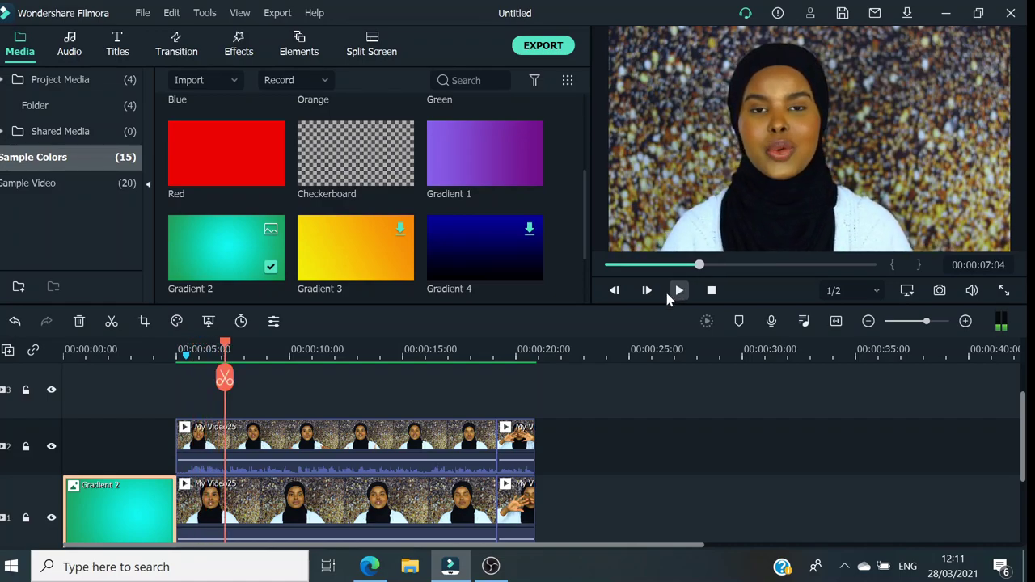
{"action": "left_click", "coordinate": [678, 291]}
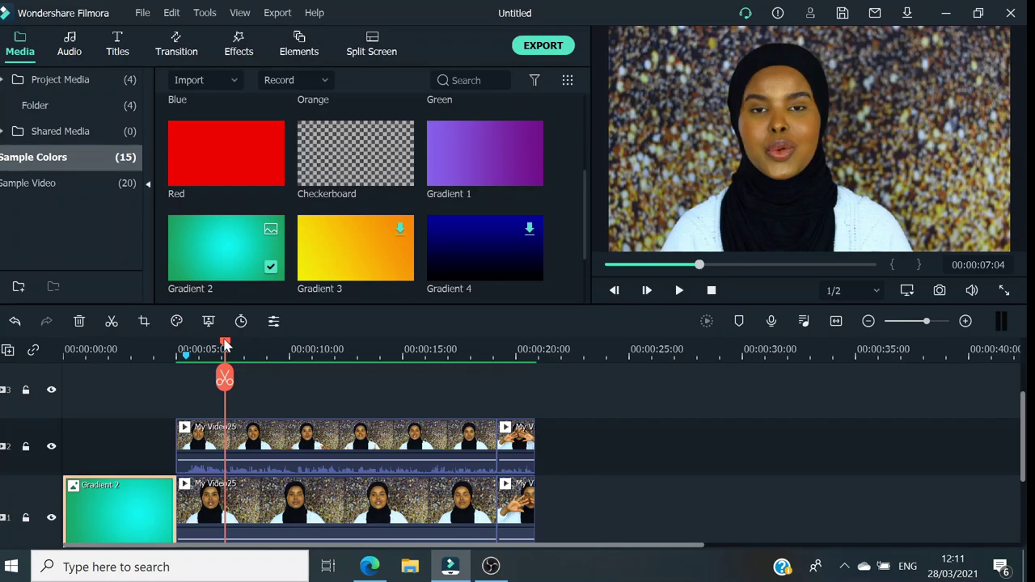
{"action": "left_click_drag", "start_coordinate": [226, 346], "coordinate": [535, 369]}
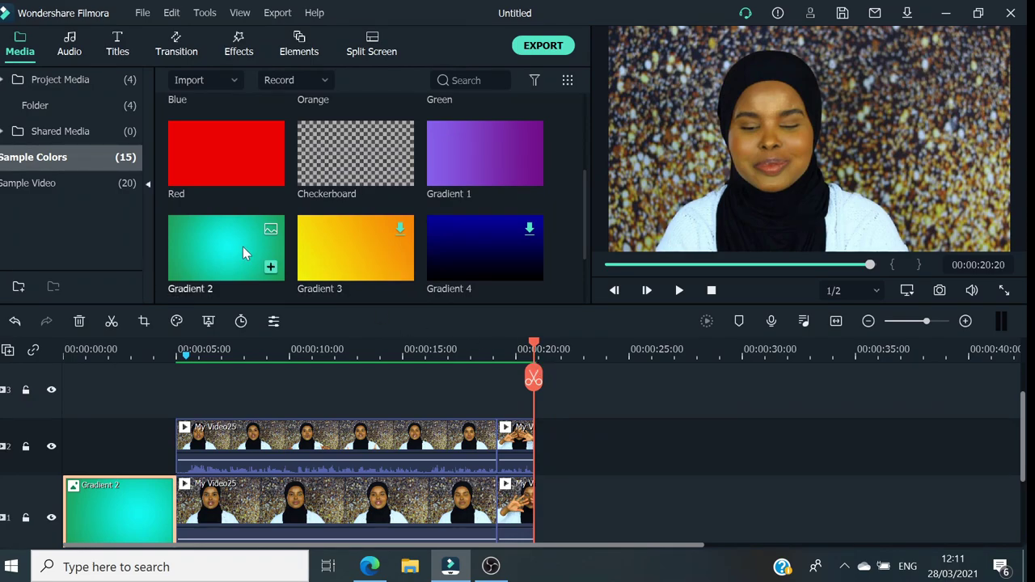
{"action": "left_click", "coordinate": [274, 271]}
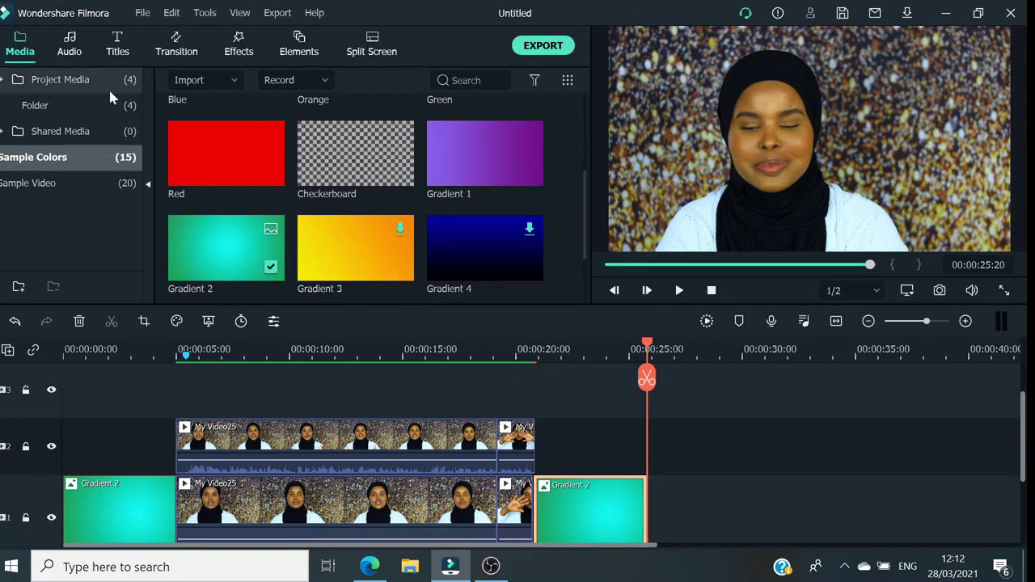
{"action": "mouse_move", "coordinate": [397, 166]}
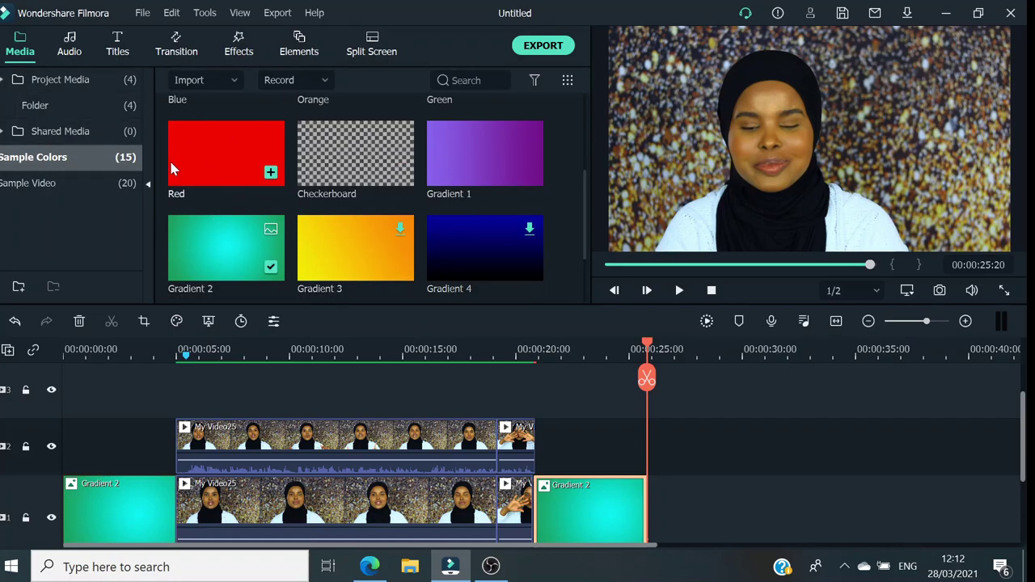
Look through the sample video library.
{"action": "left_click", "coordinate": [46, 184]}
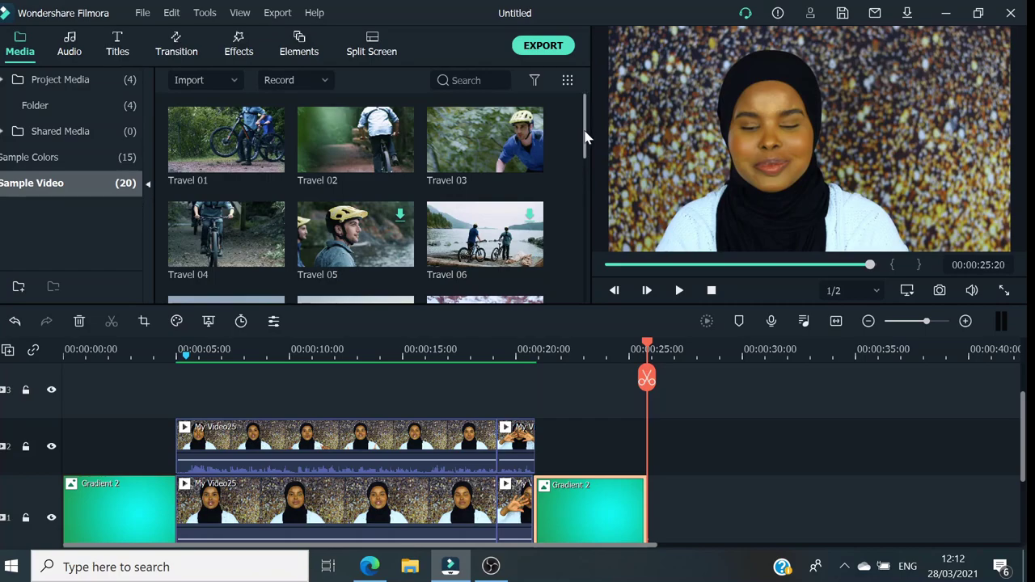
{"action": "left_click_drag", "start_coordinate": [587, 137], "coordinate": [573, 83]}
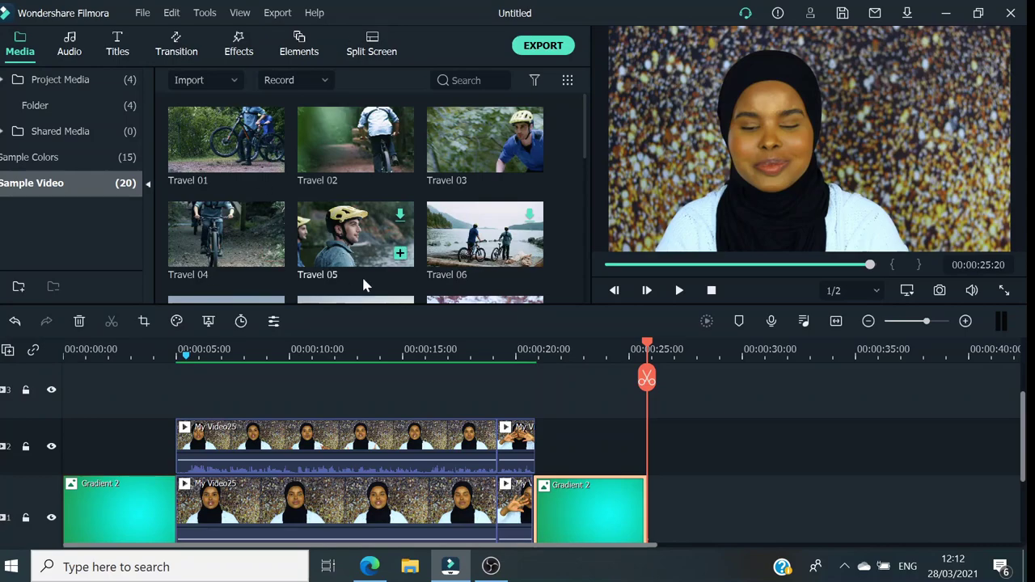
{"action": "mouse_move", "coordinate": [462, 155]}
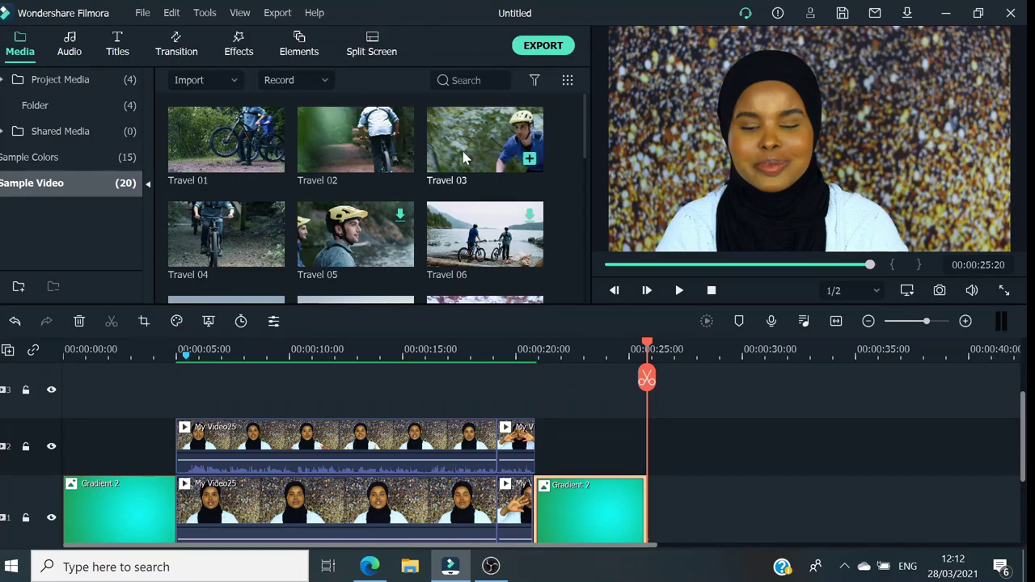
Clear the search in the audio library and look through the included music.
{"action": "left_click", "coordinate": [71, 44]}
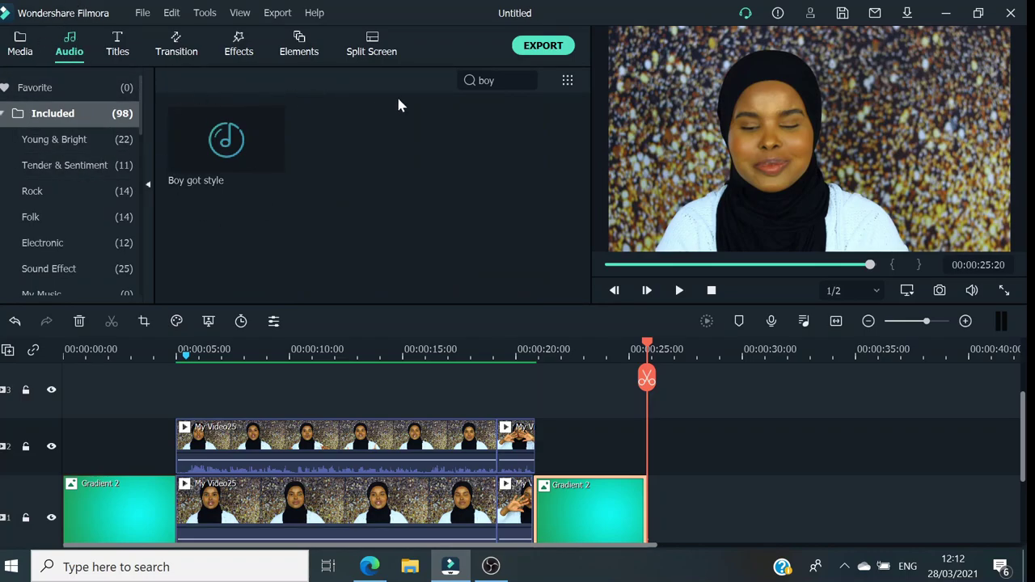
{"action": "left_click", "coordinate": [495, 80]}
{"action": "key", "text": "BackSpace"}
{"action": "key", "text": "BackSpace"}
{"action": "key", "text": "BackSpace"}
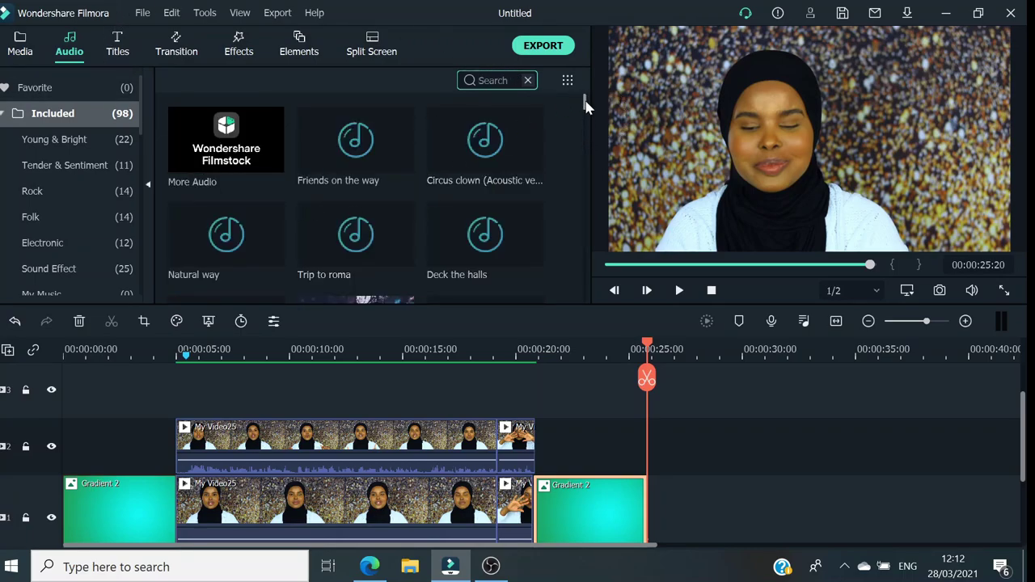
{"action": "left_click_drag", "start_coordinate": [587, 106], "coordinate": [581, 9]}
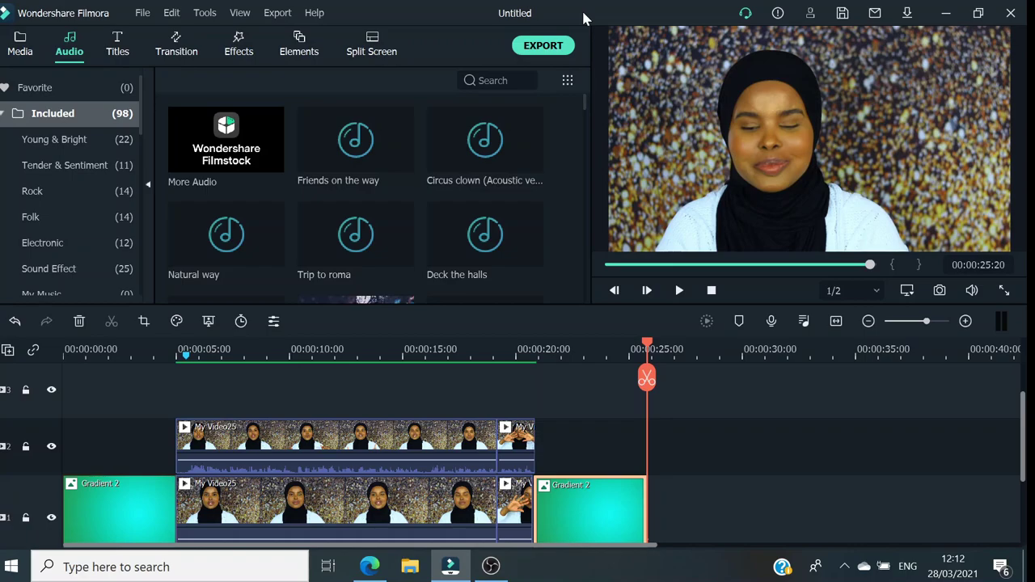
Search the audio library for "boy" and add the Boy got style track to the timeline.
{"action": "left_click", "coordinate": [484, 80]}
{"action": "type", "text": "b"}
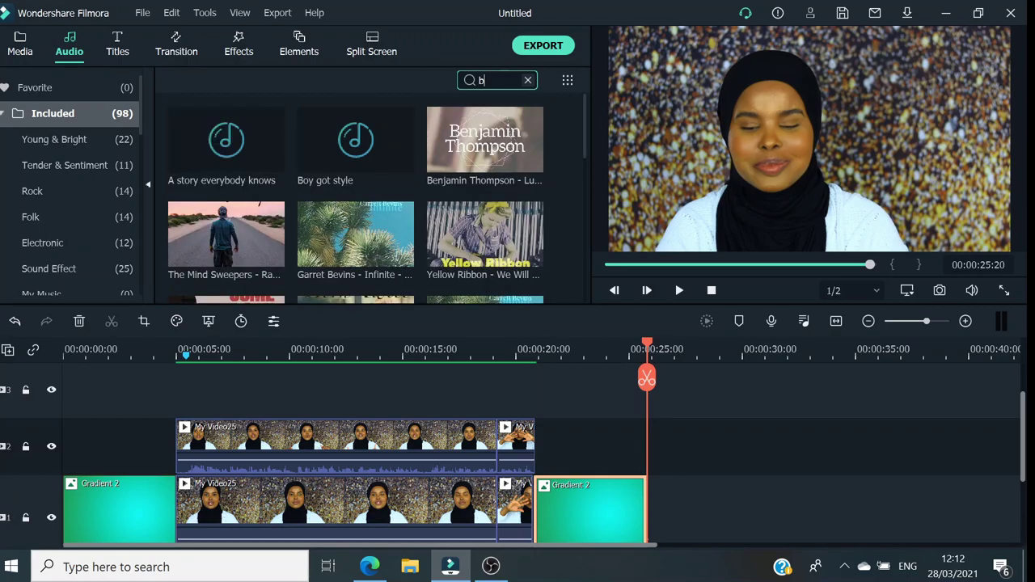
{"action": "type", "text": "oy"}
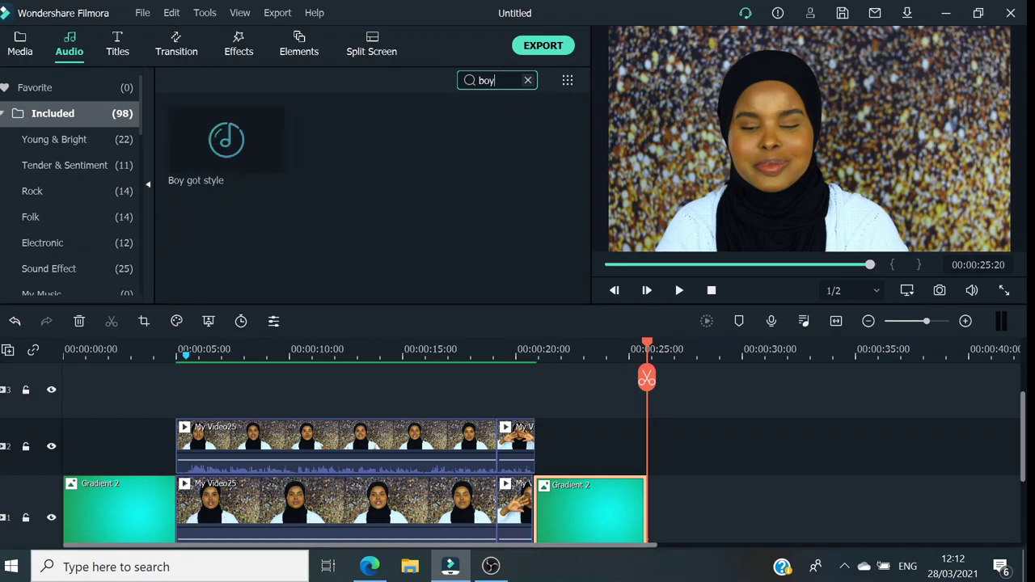
{"action": "mouse_move", "coordinate": [215, 181]}
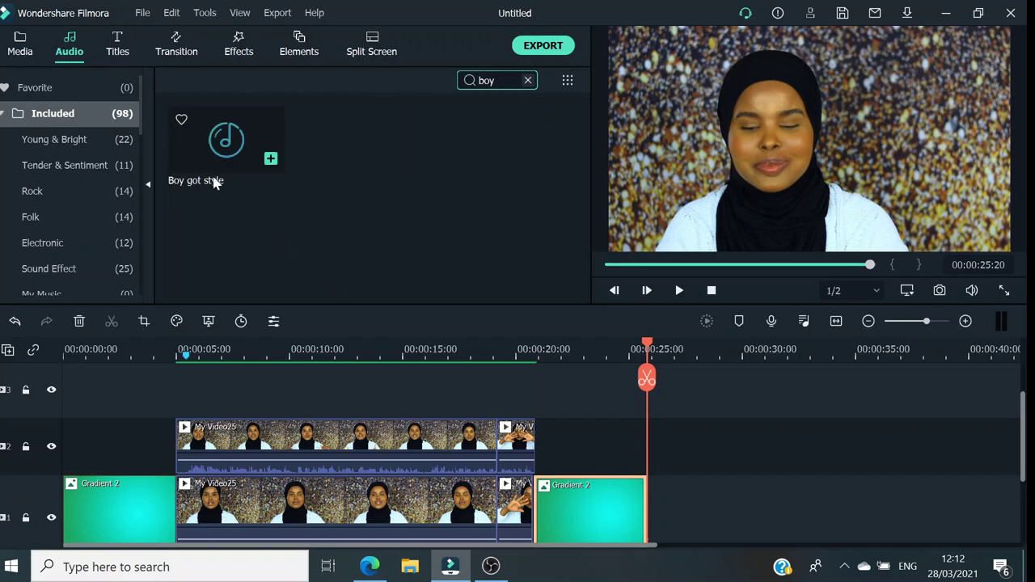
{"action": "left_click", "coordinate": [272, 159]}
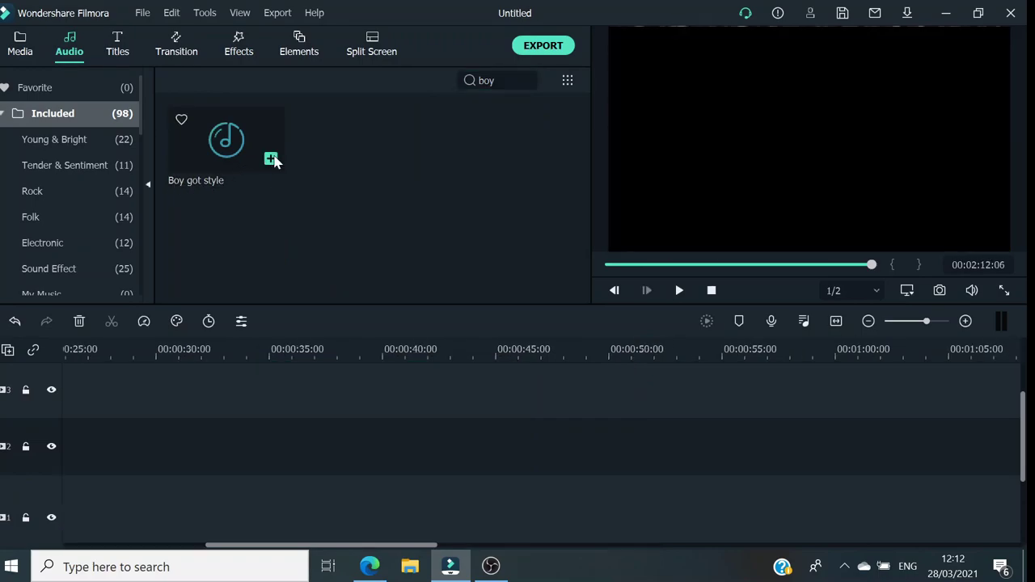
Move the Boy got style audio earlier on audio track 1 so that it starts at about 00:00:10:00.
{"action": "left_click", "coordinate": [638, 265]}
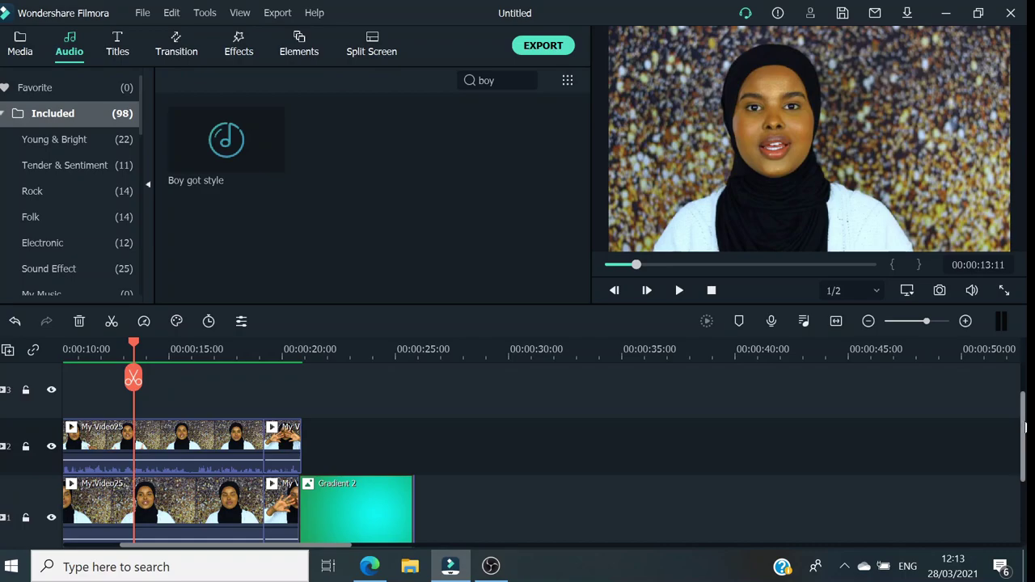
{"action": "scroll", "coordinate": [1022, 426], "scroll_direction": "down", "scroll_amount": 3}
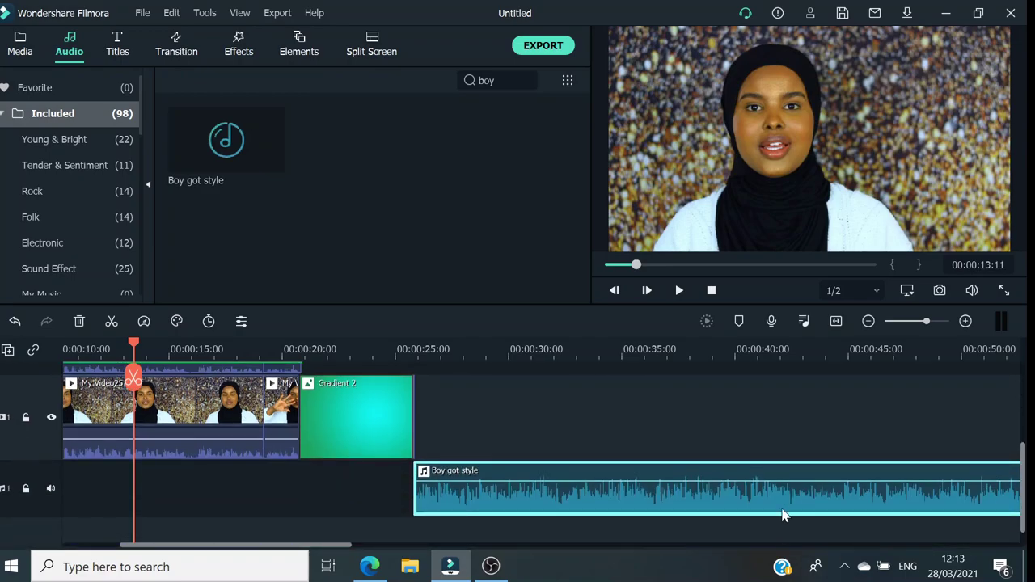
{"action": "left_click_drag", "start_coordinate": [783, 497], "coordinate": [428, 508]}
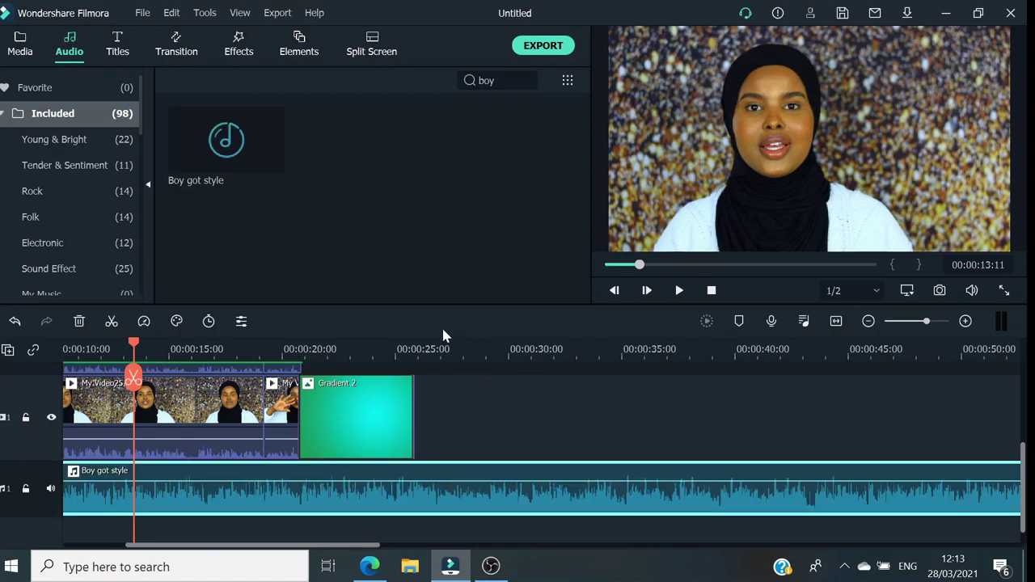
Split the Boy got style audio at 00:00:25:21, where the last Gradient 2 clip ends, and delete the remainder.
{"action": "left_click", "coordinate": [419, 349]}
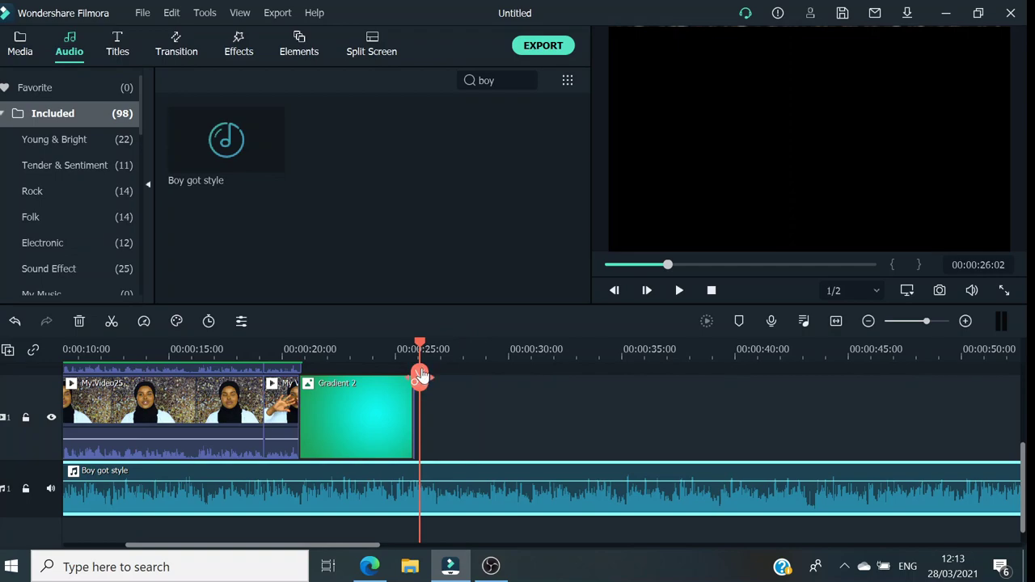
{"action": "mouse_move", "coordinate": [410, 347]}
{"action": "left_mouse_down"}
{"action": "mouse_move", "coordinate": [389, 343]}
{"action": "mouse_move", "coordinate": [423, 343]}
{"action": "mouse_move", "coordinate": [414, 340]}
{"action": "left_mouse_up"}
{"action": "left_click", "coordinate": [434, 349]}
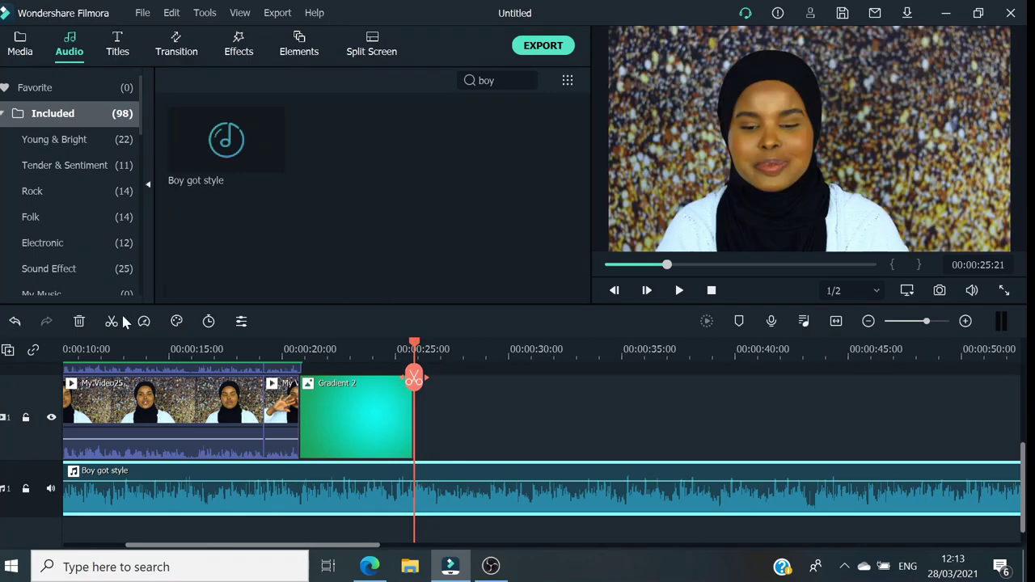
{"action": "left_click", "coordinate": [112, 322]}
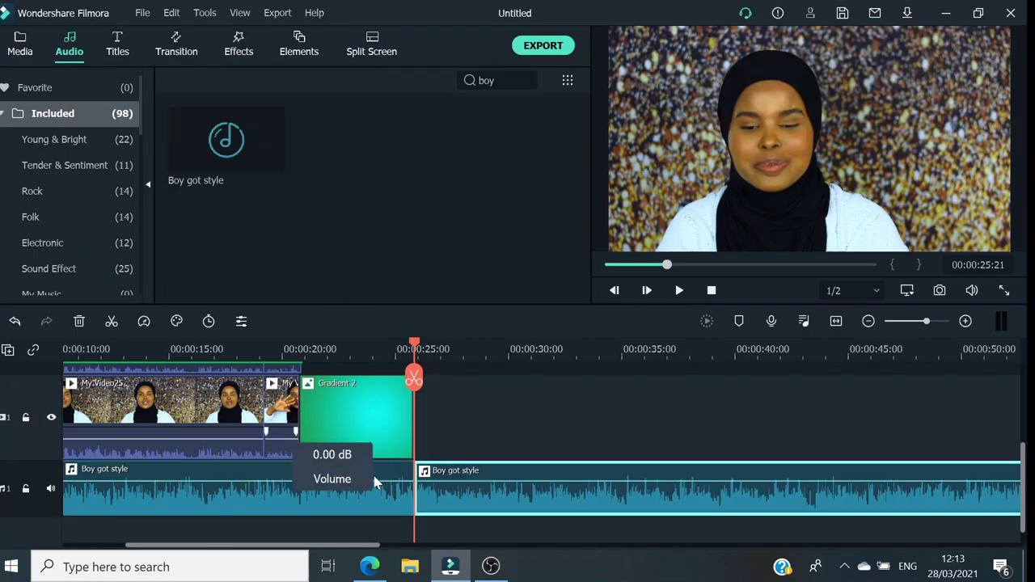
{"action": "double_click", "coordinate": [517, 480]}
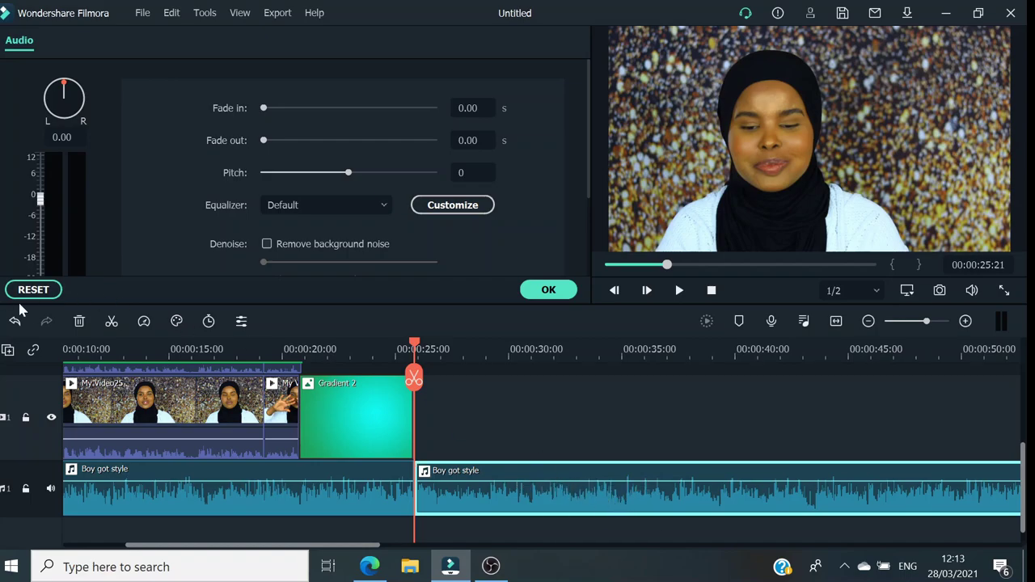
{"action": "left_click", "coordinate": [78, 322]}
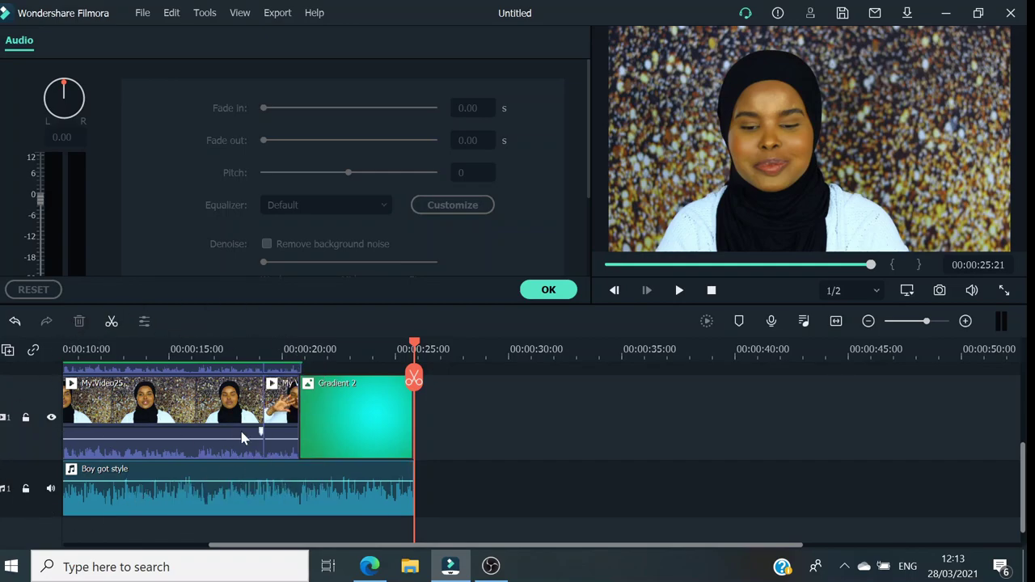
Move the Boy got style audio to the start of the timeline and extend it to the end of the last Gradient 2 clip.
{"action": "left_click", "coordinate": [612, 267]}
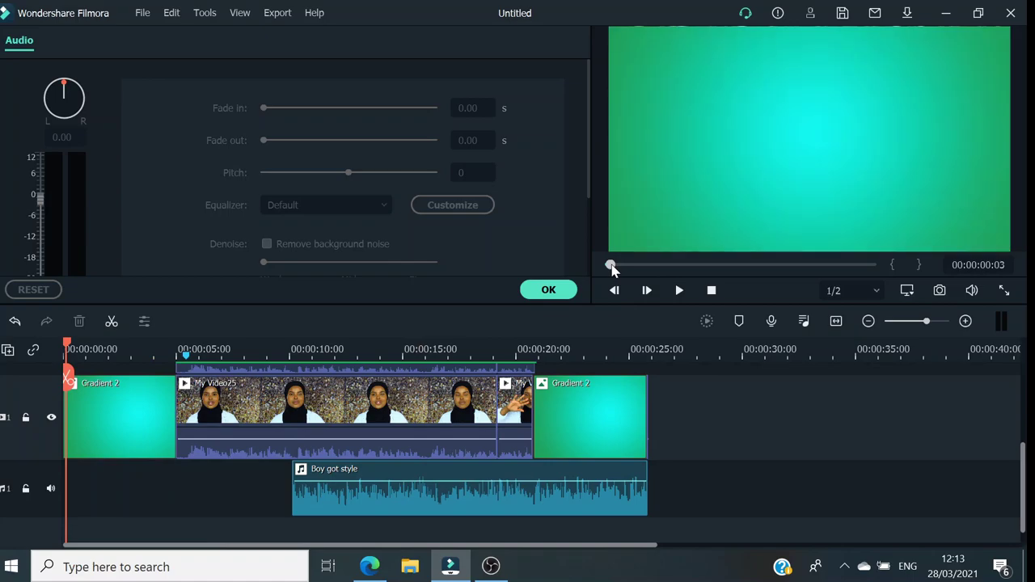
{"action": "left_click_drag", "start_coordinate": [401, 482], "coordinate": [168, 485]}
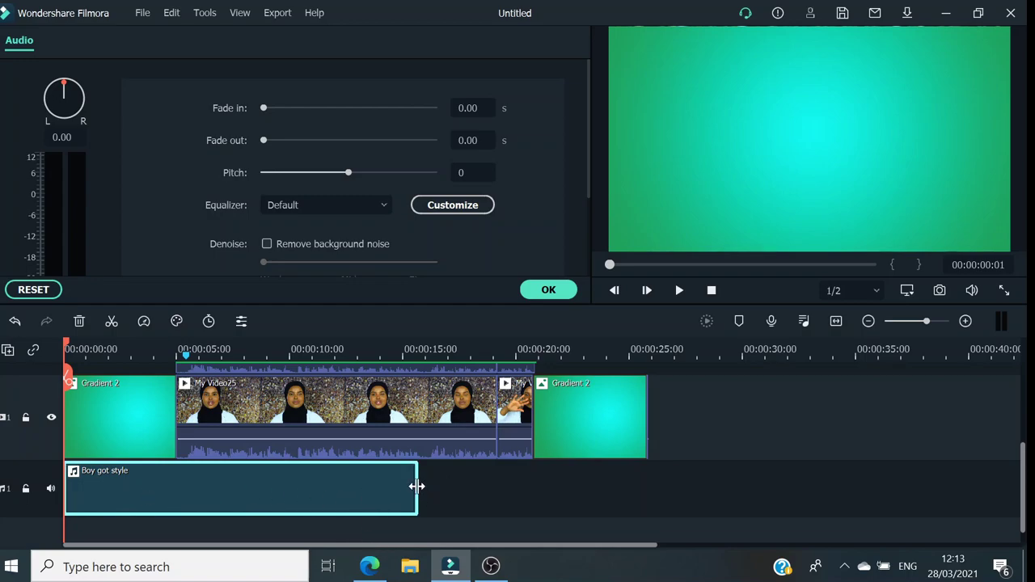
{"action": "left_click_drag", "start_coordinate": [417, 486], "coordinate": [645, 507]}
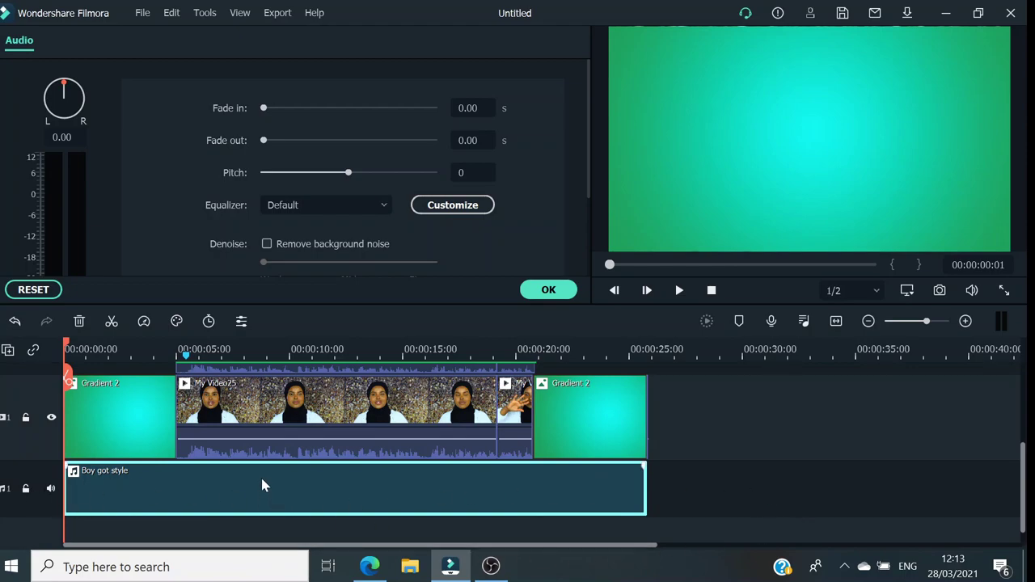
Lower the volume of the Boy got style audio to -3.43 dB.
{"action": "mouse_move", "coordinate": [101, 492]}
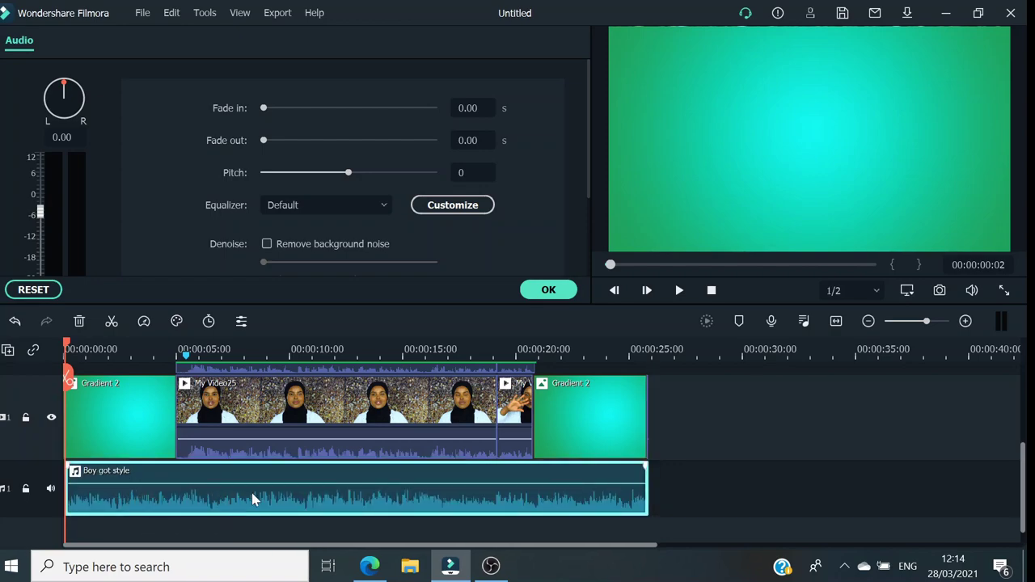
{"action": "mouse_move", "coordinate": [251, 484]}
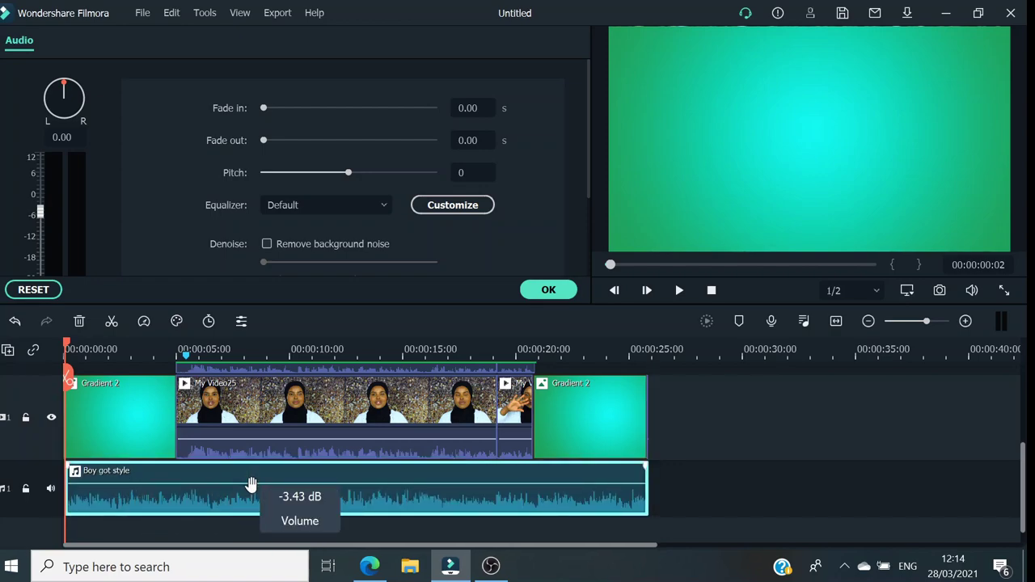
Lower the volume of the Boy got style audio further to about -37 dB and apply the audio settings.
{"action": "left_click_drag", "start_coordinate": [251, 483], "coordinate": [253, 509]}
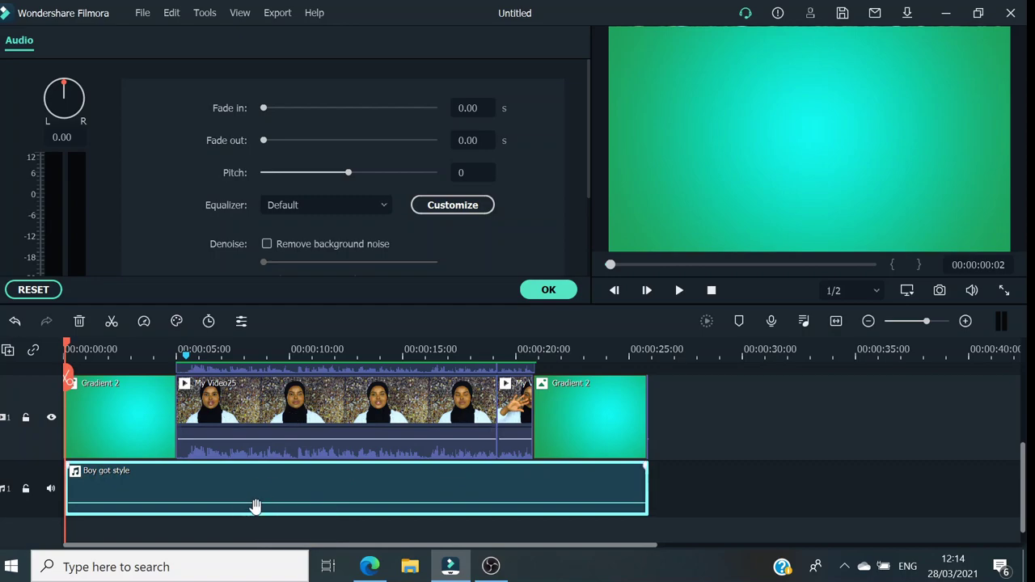
{"action": "mouse_move", "coordinate": [270, 499]}
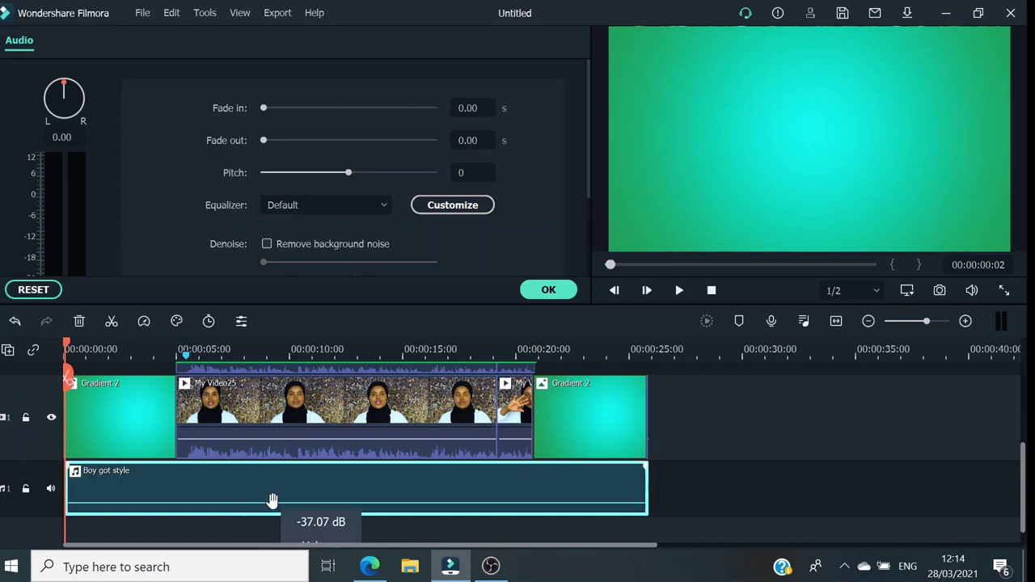
{"action": "mouse_move", "coordinate": [272, 499]}
{"action": "left_mouse_down"}
{"action": "mouse_move", "coordinate": [272, 466]}
{"action": "mouse_move", "coordinate": [273, 511]}
{"action": "left_mouse_up"}
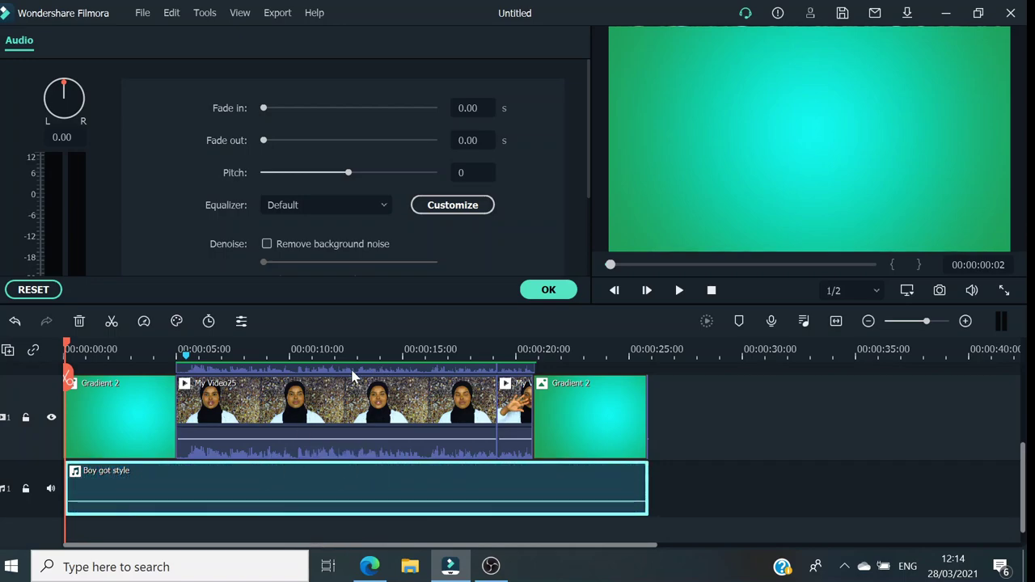
{"action": "left_click", "coordinate": [540, 291]}
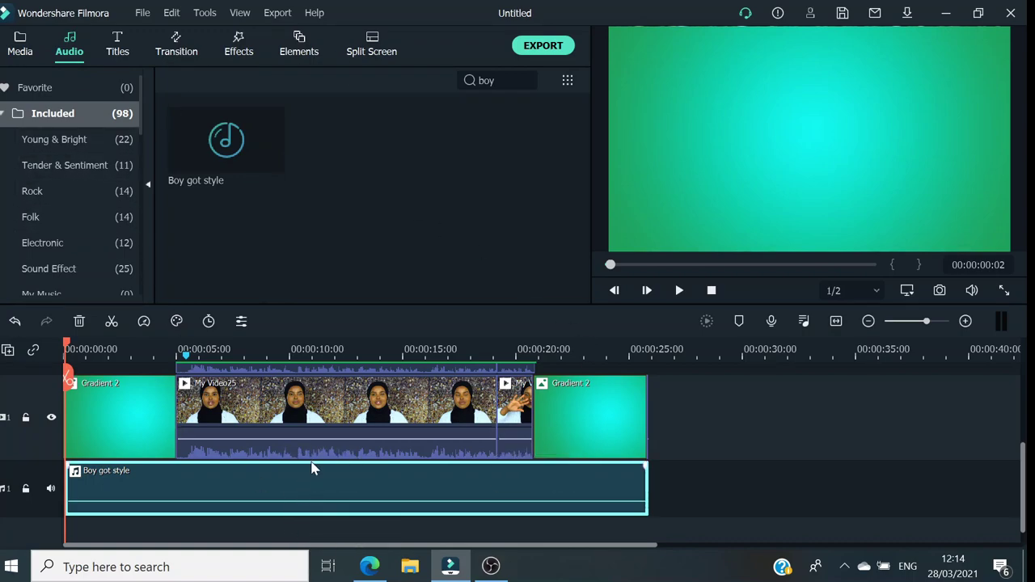
Add the Title 2 preset above the last Gradient 2 clip, starting at 00:00:21:04.
{"action": "left_click", "coordinate": [116, 47]}
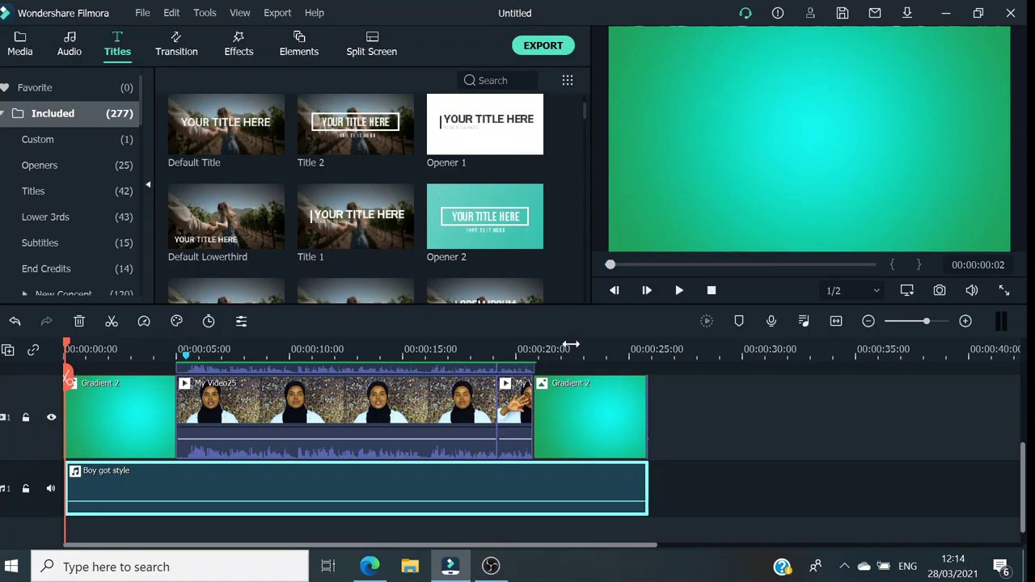
{"action": "left_click", "coordinate": [551, 348]}
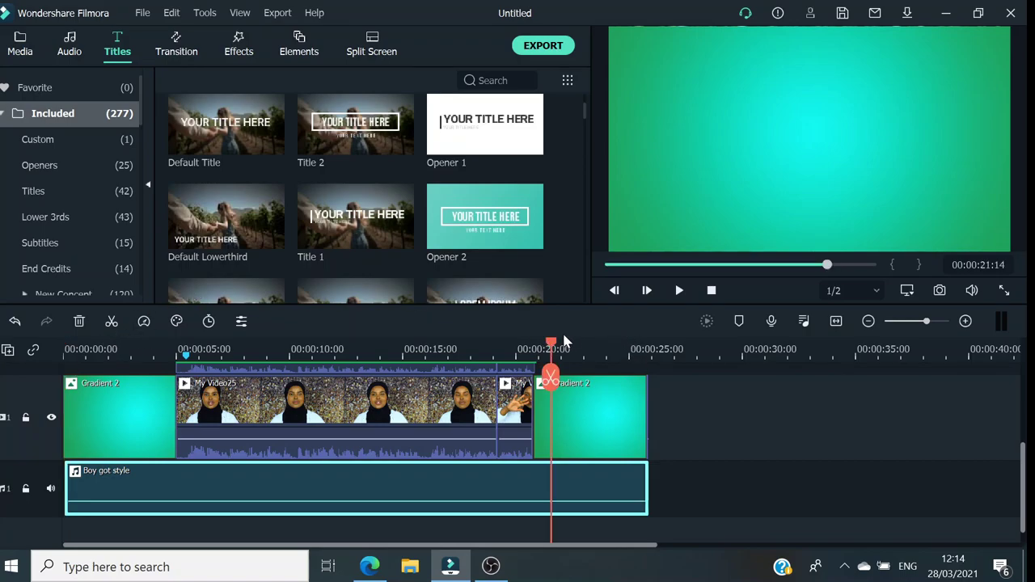
{"action": "mouse_move", "coordinate": [551, 343]}
{"action": "left_mouse_down"}
{"action": "mouse_move", "coordinate": [582, 347]}
{"action": "mouse_move", "coordinate": [522, 344]}
{"action": "mouse_move", "coordinate": [542, 343]}
{"action": "left_mouse_up"}
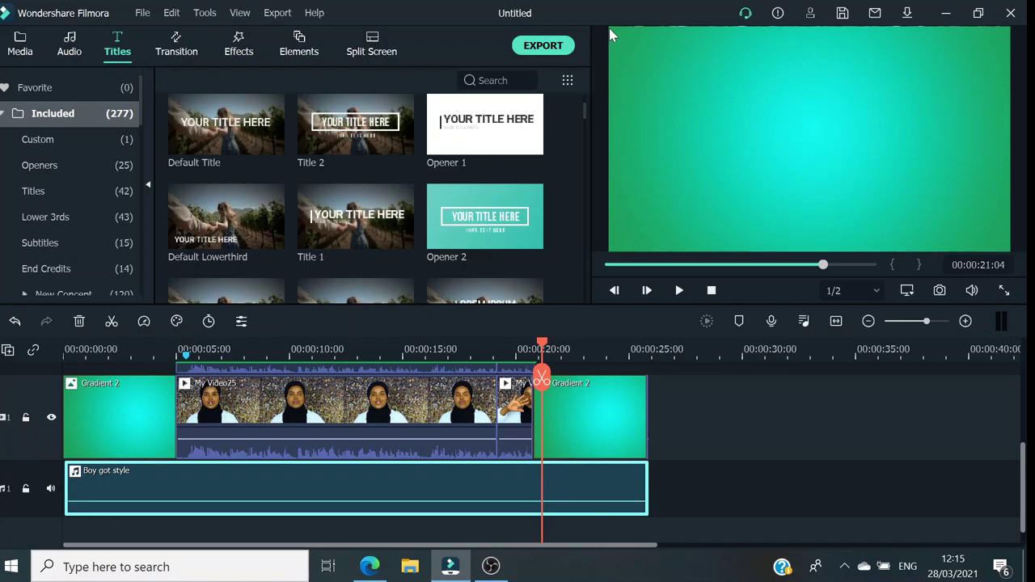
{"action": "mouse_move", "coordinate": [378, 142]}
{"action": "left_click", "coordinate": [400, 142]}
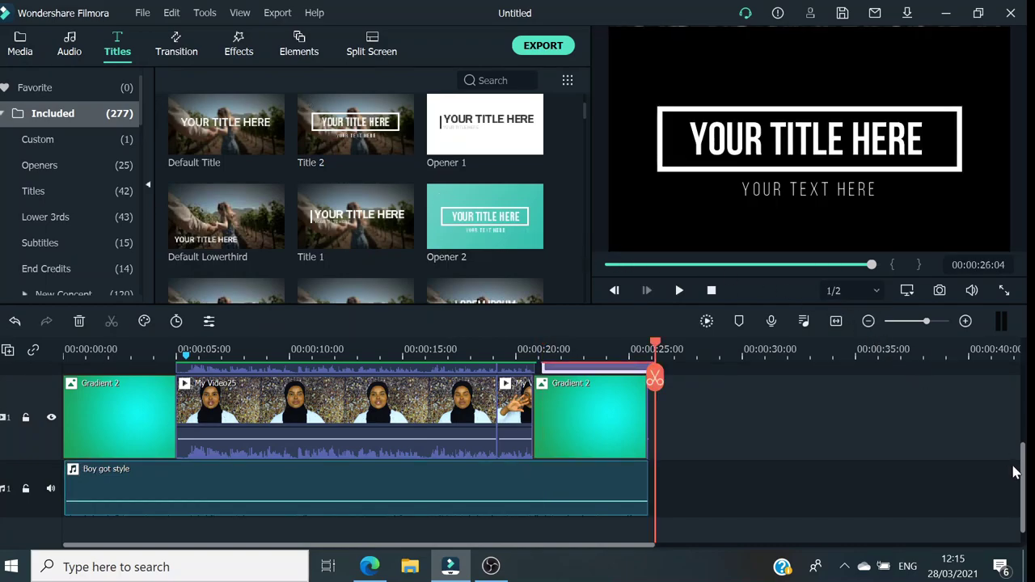
Split the Title 2 clip at 00:00:25:18, near the end of the last Gradient 2 clip, and delete the remainder.
{"action": "left_click_drag", "start_coordinate": [1024, 474], "coordinate": [1024, 444]}
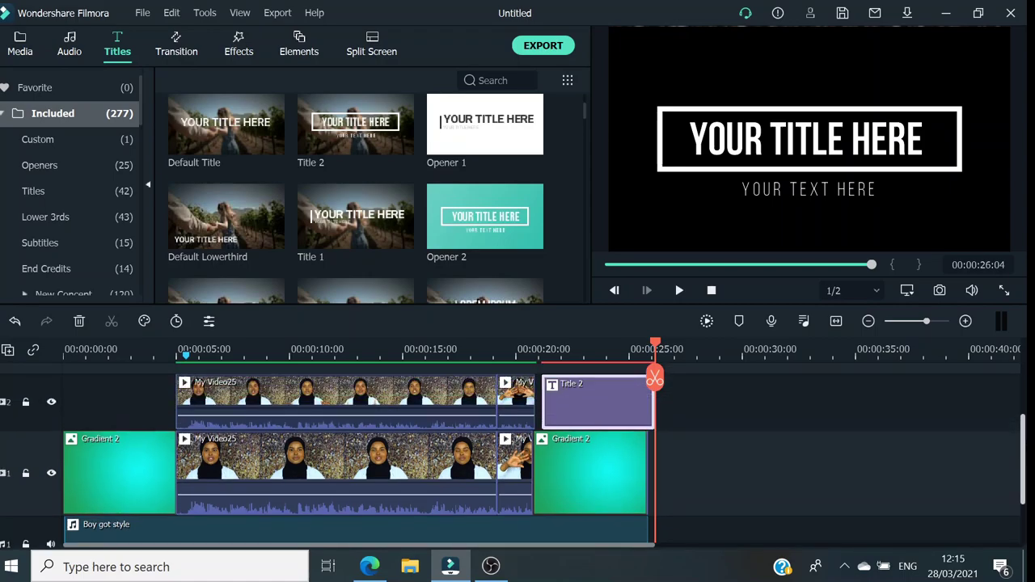
{"action": "left_click", "coordinate": [566, 349]}
{"action": "left_click_drag", "start_coordinate": [658, 346], "coordinate": [645, 347]}
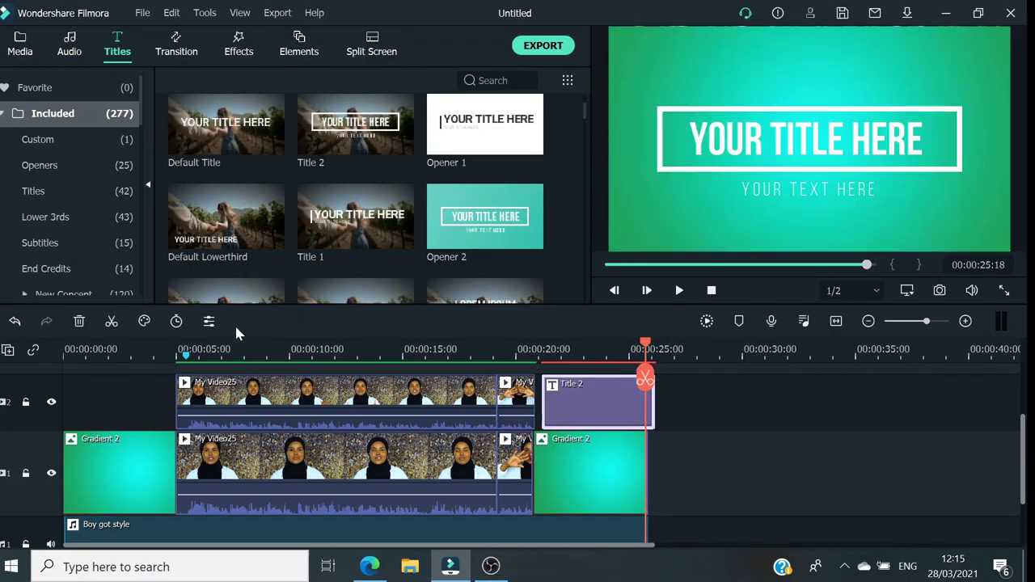
{"action": "left_click", "coordinate": [112, 322]}
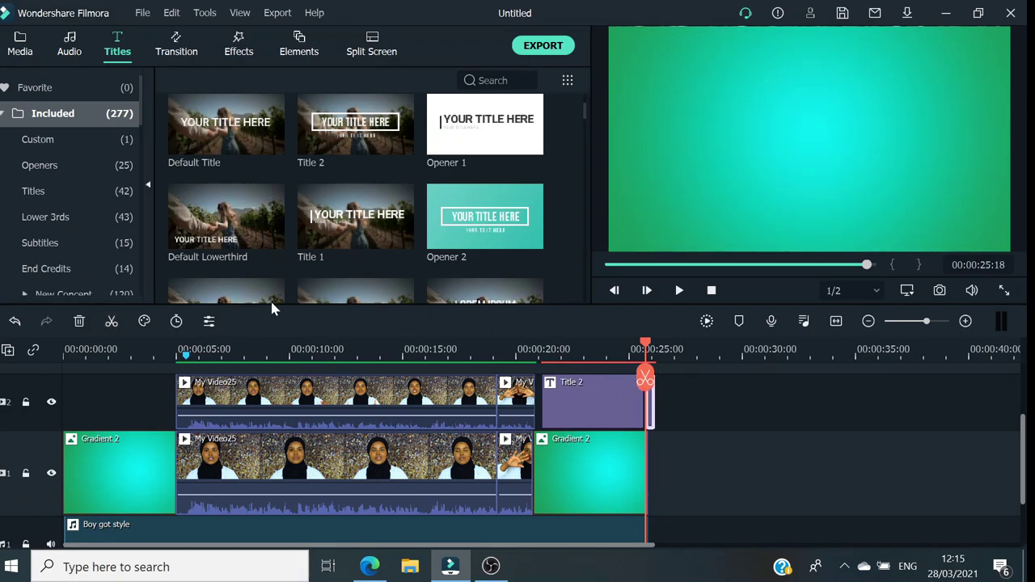
{"action": "left_click", "coordinate": [86, 319]}
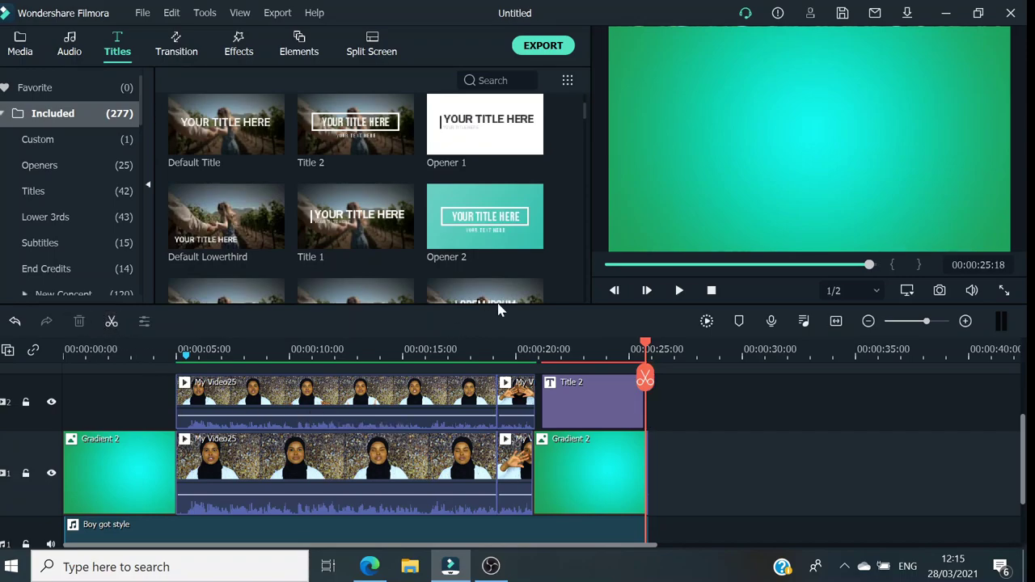
Preview the Title 2 clip and replace its boxed heading text with the presenter's channel name.
{"action": "left_click", "coordinate": [549, 355]}
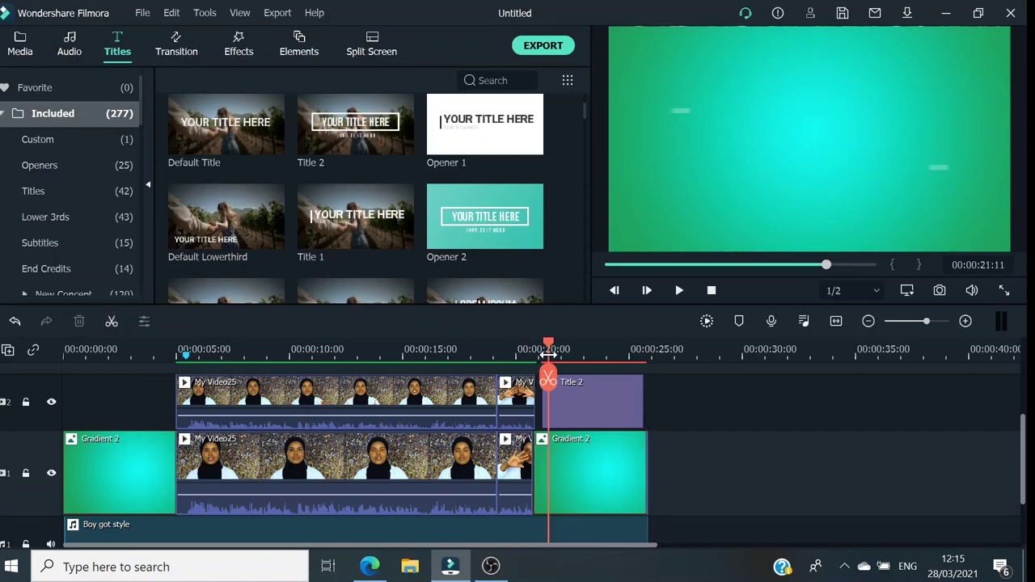
{"action": "left_click", "coordinate": [680, 291]}
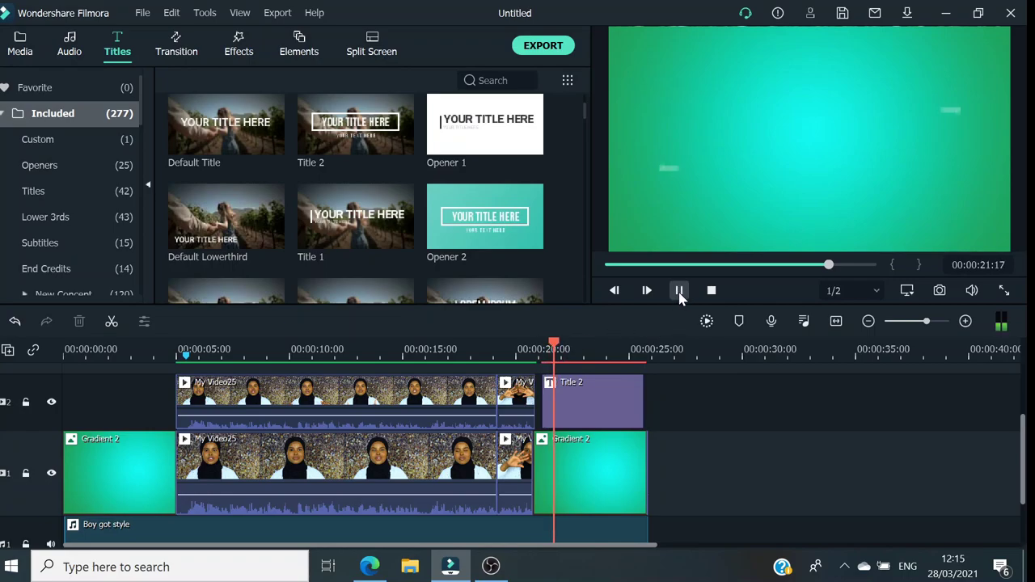
{"action": "left_click", "coordinate": [679, 293]}
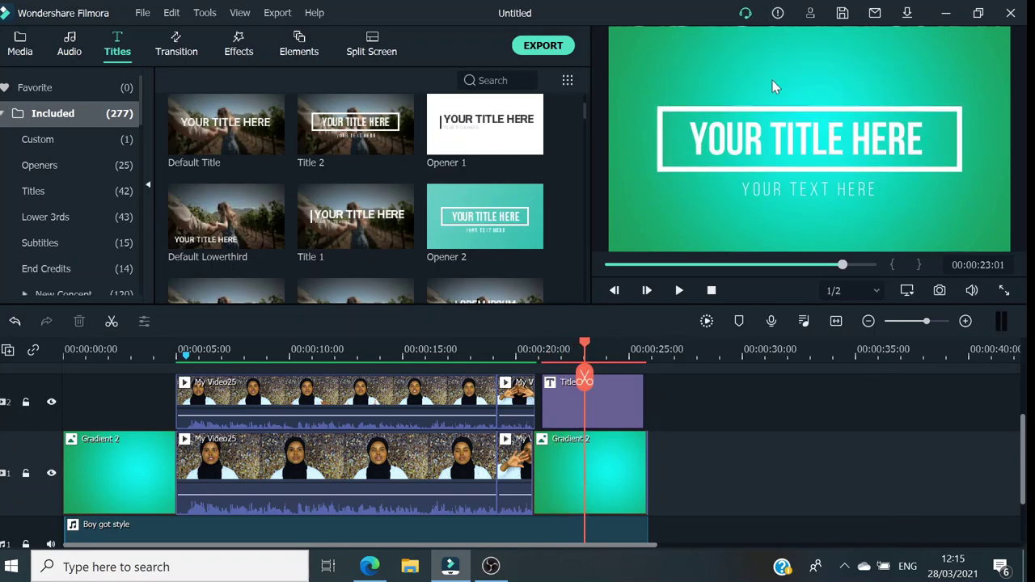
{"action": "double_click", "coordinate": [806, 158]}
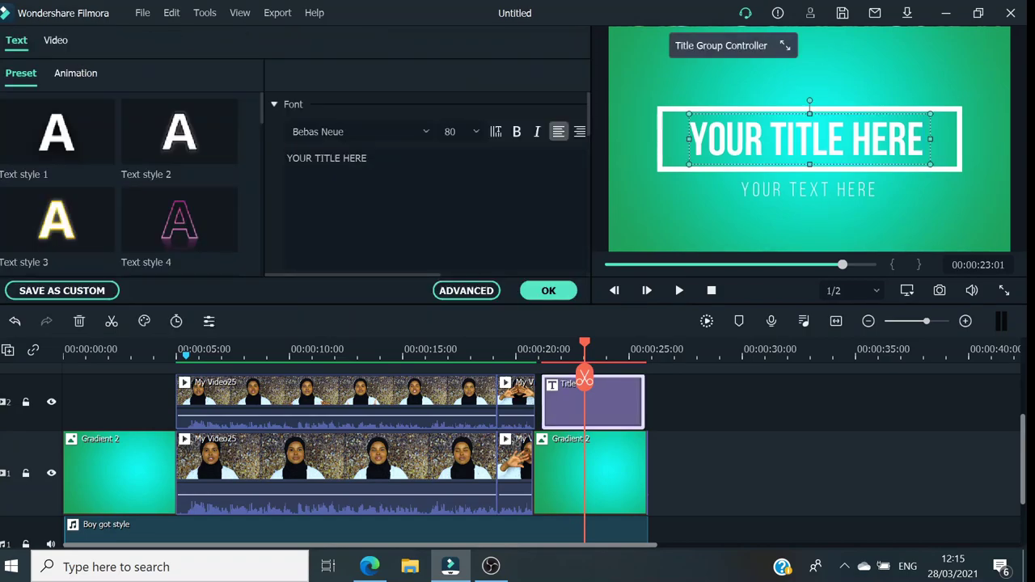
{"action": "key", "text": "BackSpace"}
{"action": "key", "text": "BackSpace"}
{"action": "key", "text": "BackSpace"}
{"action": "key", "text": "BackSpace"}
{"action": "key", "text": "BackSpace"}
{"action": "key", "text": "BackSpace"}
{"action": "key", "text": "BackSpace"}
{"action": "key", "text": "BackSpace"}
{"action": "key", "text": "BackSpace"}
{"action": "key", "text": "BackSpace"}
{"action": "key", "text": "BackSpace"}
{"action": "key", "text": "BackSpace"}
{"action": "key", "text": "BackSpace"}
{"action": "key", "text": "BackSpace"}
{"action": "key", "text": "BackSpace"}
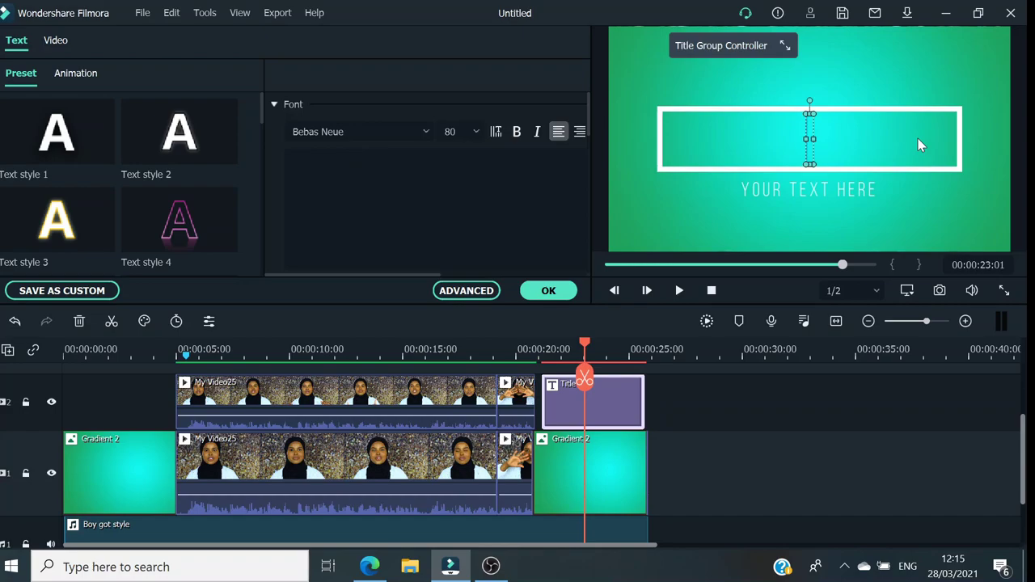
{"action": "type", "text": "quee"}
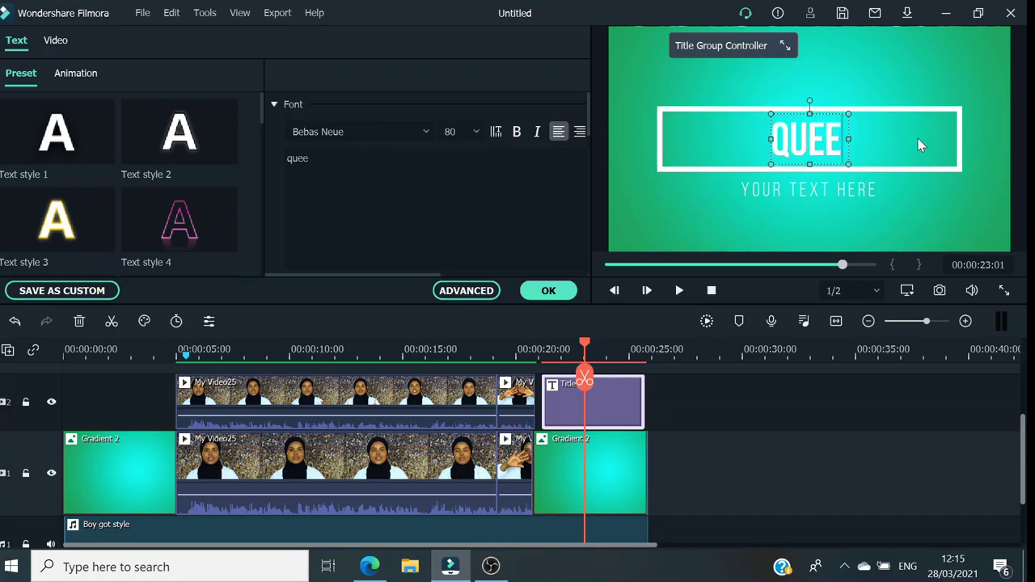
{"action": "type", "text": "n rahm"}
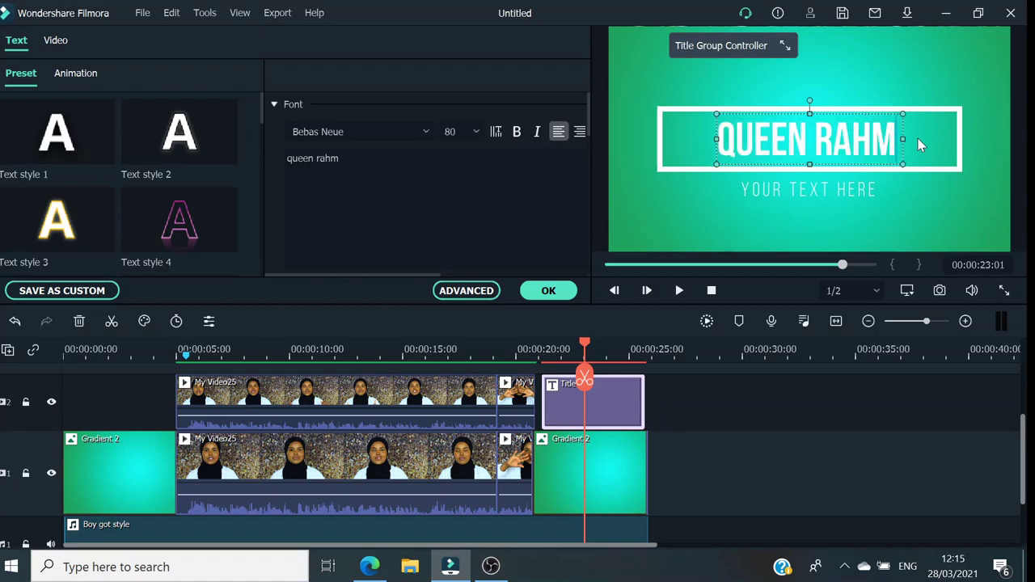
{"action": "type", "text": "a"}
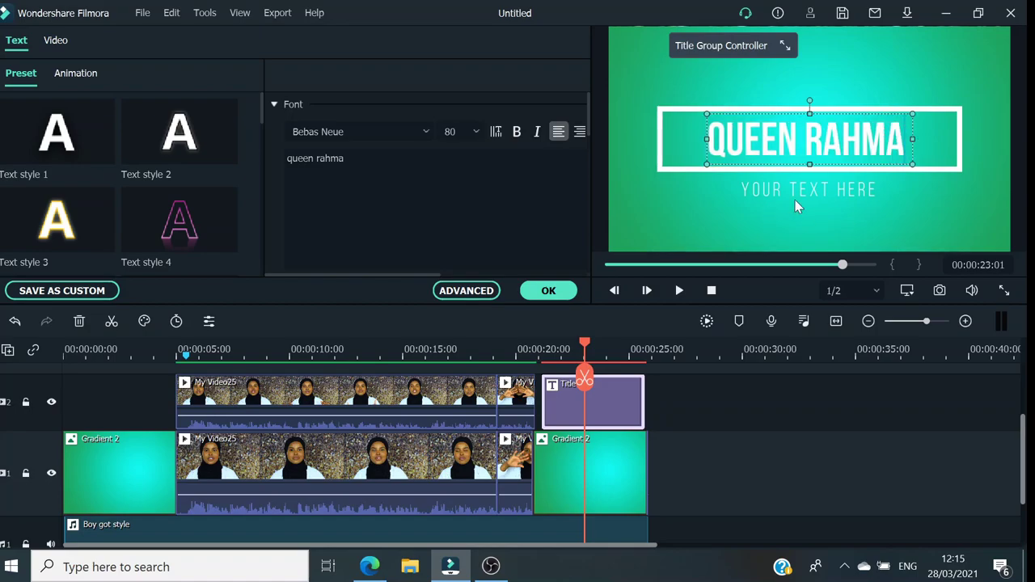
Replace the smaller text line under the heading with "please subscribe", play the title back and apply the text changes.
{"action": "left_click", "coordinate": [857, 191]}
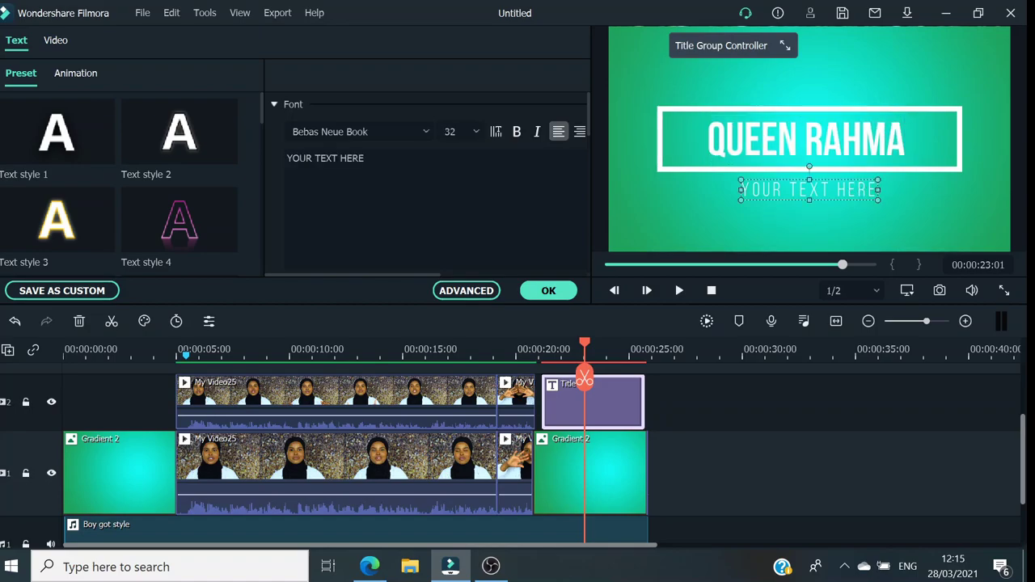
{"action": "key", "text": "BackSpace"}
{"action": "key", "text": "BackSpace"}
{"action": "key", "text": "BackSpace"}
{"action": "key", "text": "BackSpace"}
{"action": "key", "text": "BackSpace"}
{"action": "key", "text": "BackSpace"}
{"action": "key", "text": "BackSpace"}
{"action": "key", "text": "BackSpace"}
{"action": "key", "text": "BackSpace"}
{"action": "key", "text": "BackSpace"}
{"action": "key", "text": "BackSpace"}
{"action": "key", "text": "BackSpace"}
{"action": "key", "text": "BackSpace"}
{"action": "key", "text": "BackSpace"}
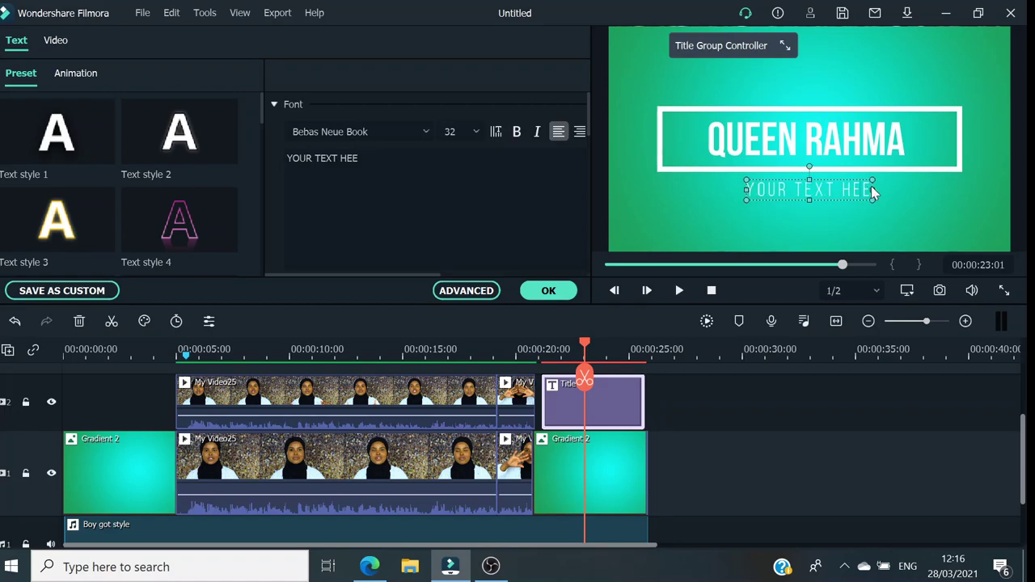
{"action": "type", "text": "E"}
{"action": "type", "text": "p"}
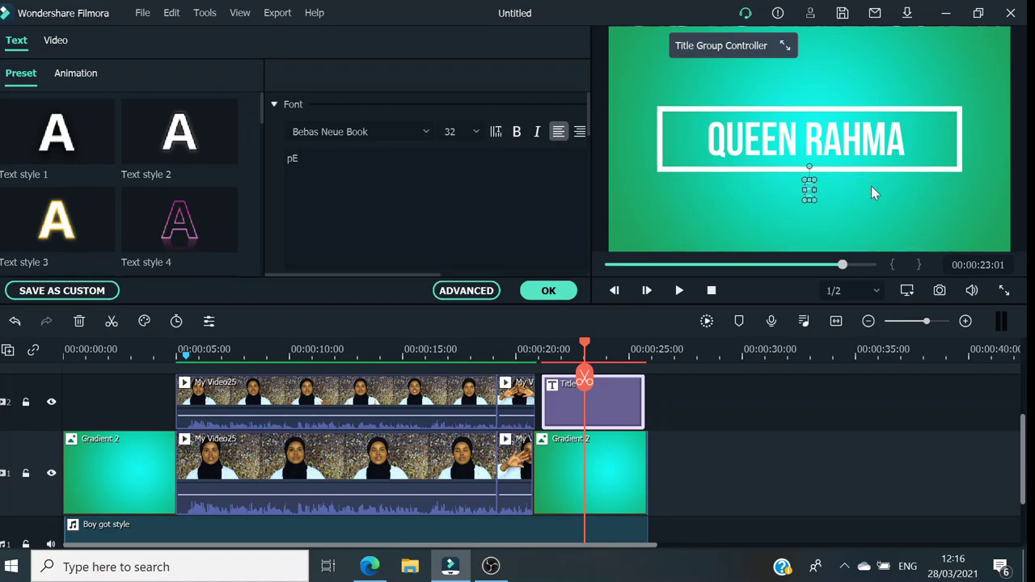
{"action": "type", "text": "l"}
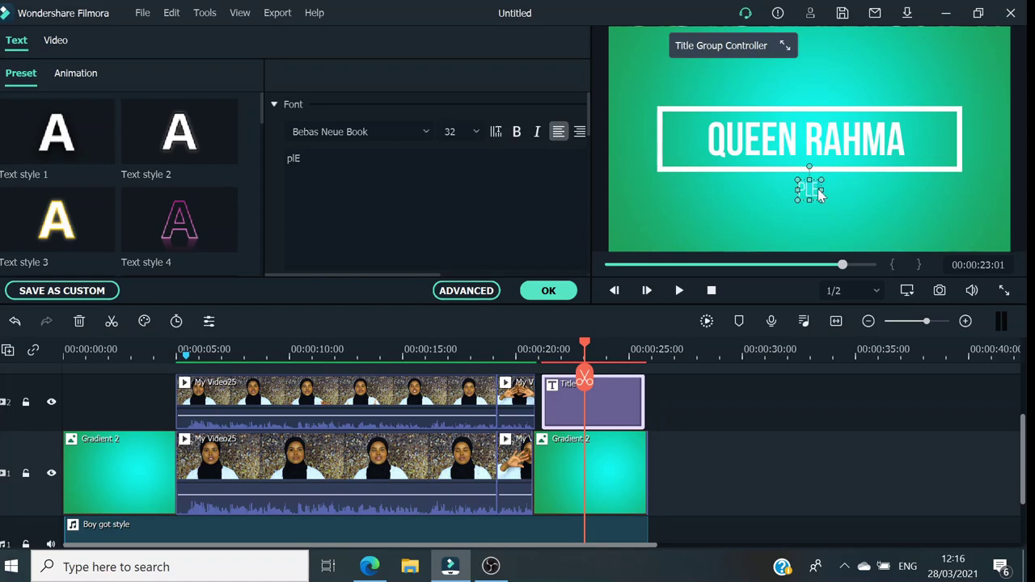
{"action": "type", "text": "ase"}
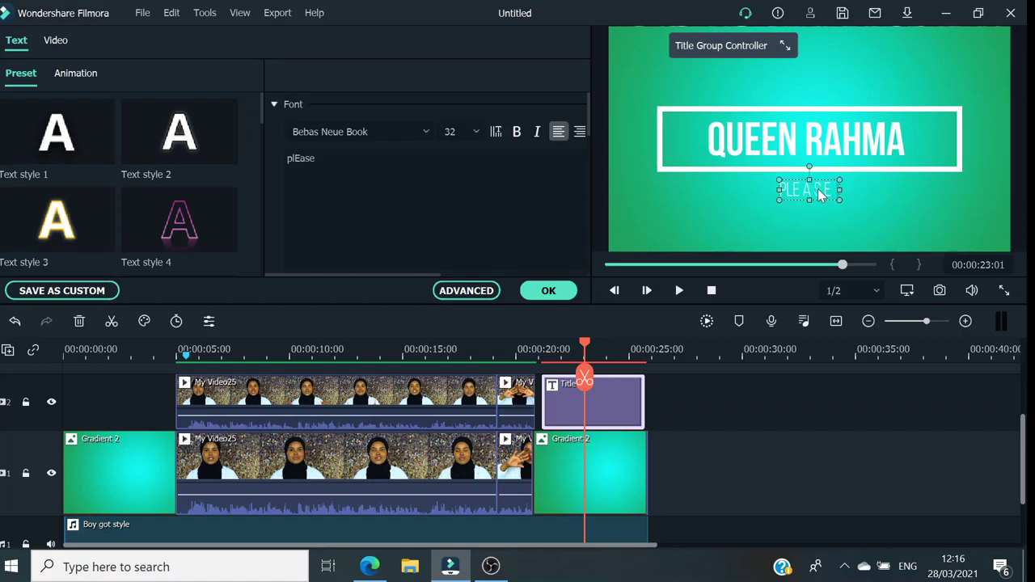
{"action": "type", "text": " subs"}
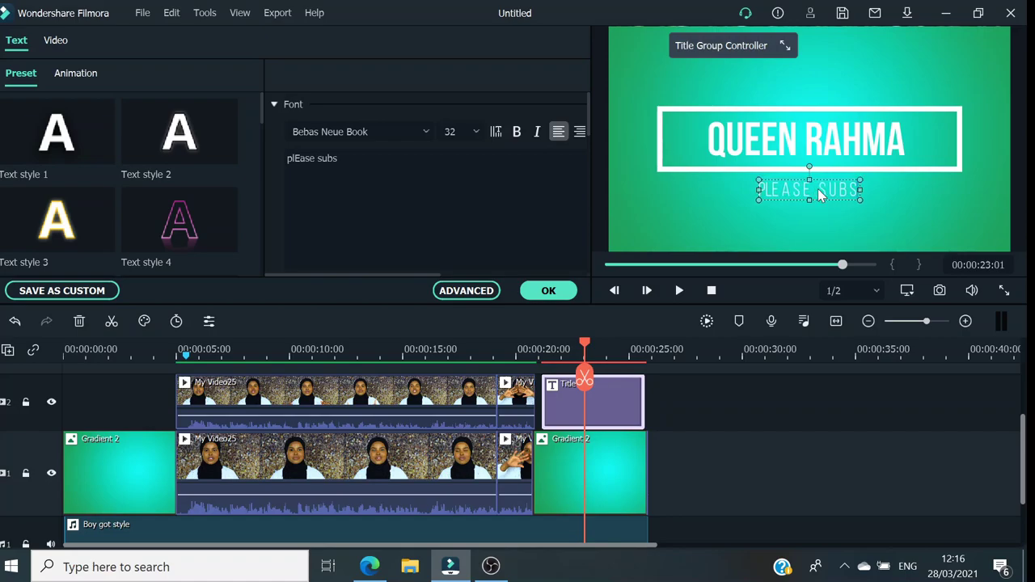
{"action": "type", "text": "c"}
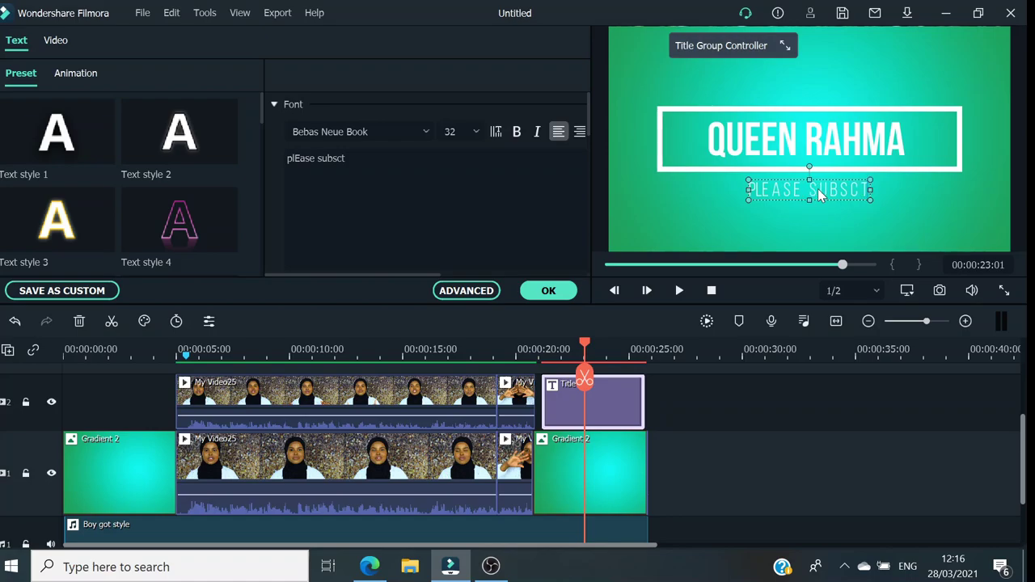
{"action": "type", "text": "ribe"}
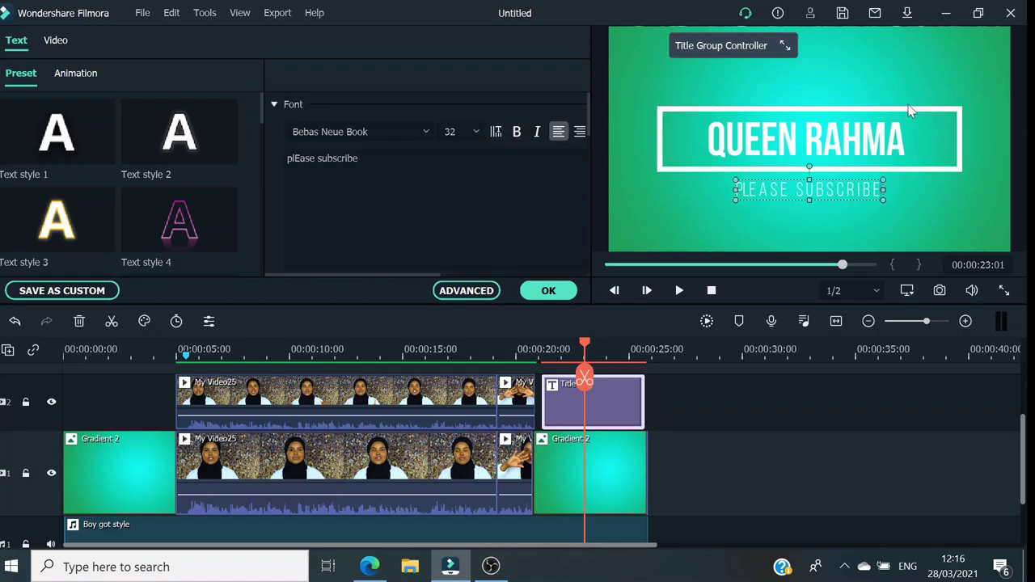
{"action": "left_click", "coordinate": [518, 349]}
{"action": "left_click", "coordinate": [679, 290]}
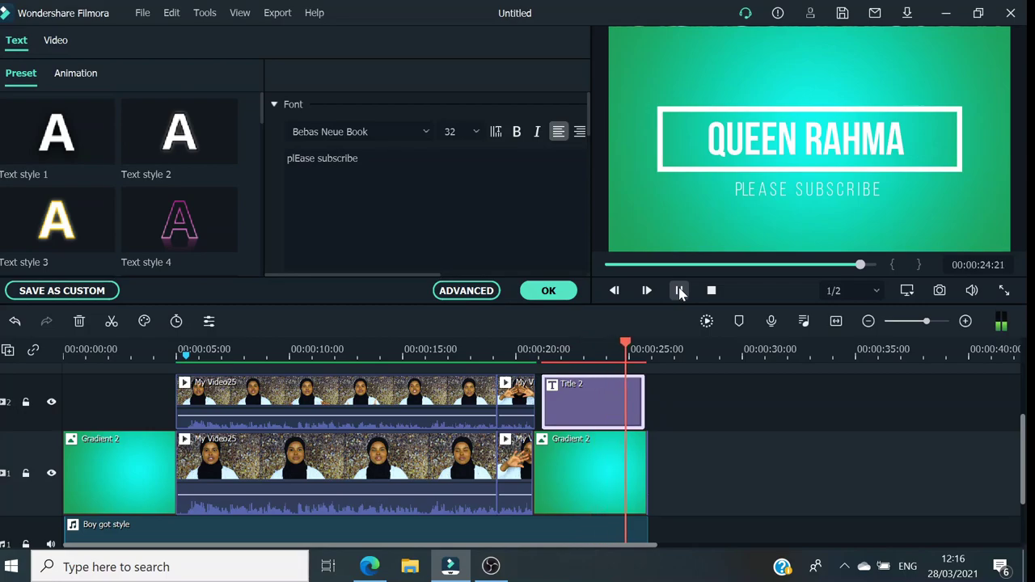
{"action": "left_click", "coordinate": [548, 290]}
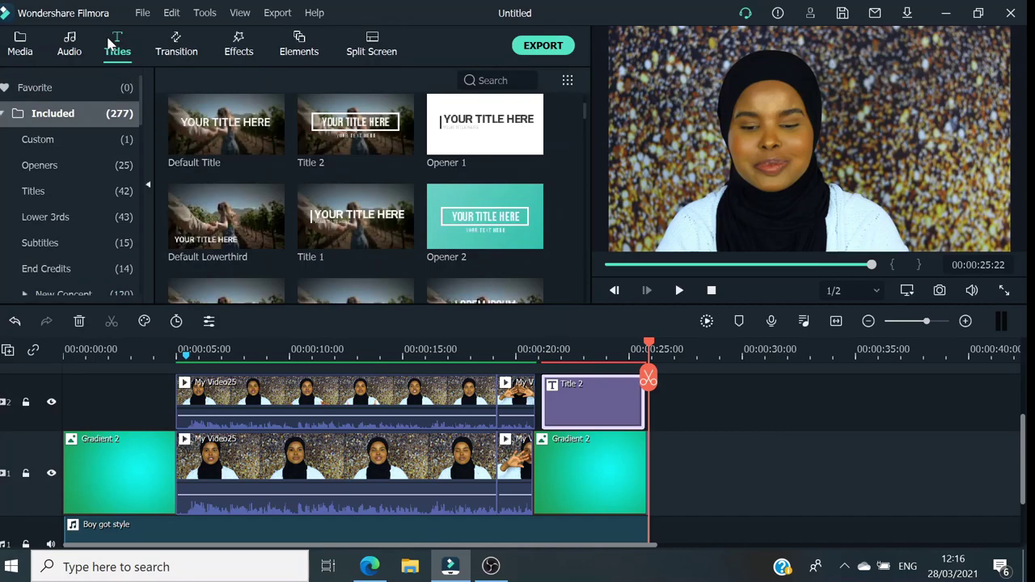
Show the transition library and play the timeline from the start through the cut between the first Gradient 2 clip and My Video25.
{"action": "left_click", "coordinate": [175, 51]}
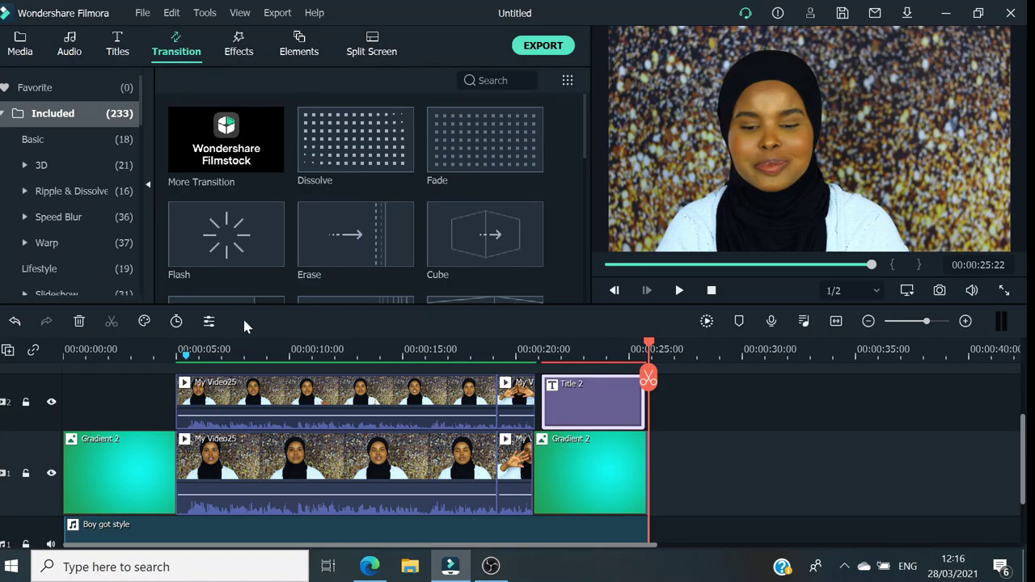
{"action": "left_click", "coordinate": [66, 349]}
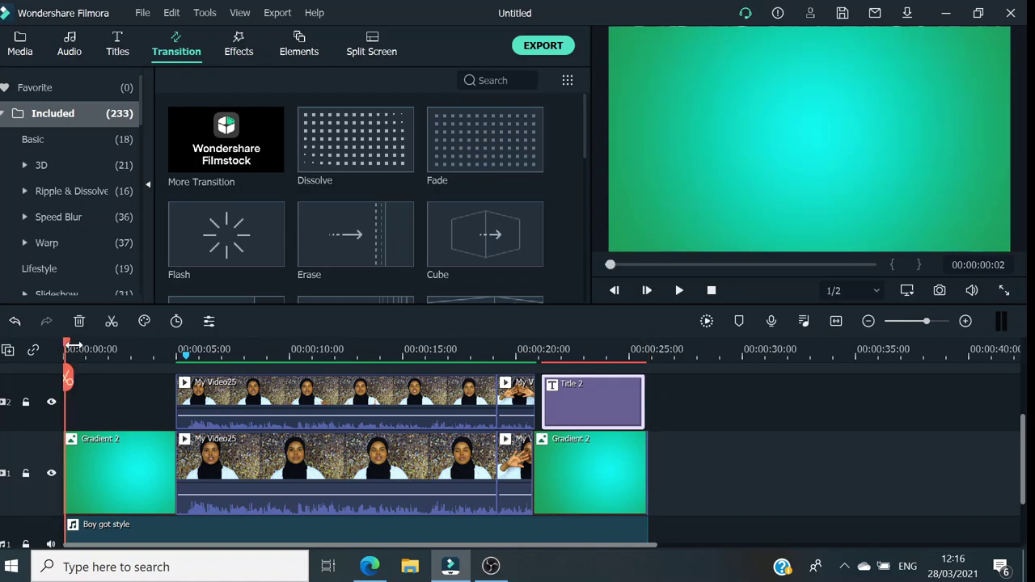
{"action": "mouse_move", "coordinate": [67, 345]}
{"action": "left_mouse_down"}
{"action": "mouse_move", "coordinate": [83, 349]}
{"action": "mouse_move", "coordinate": [71, 349]}
{"action": "left_mouse_up"}
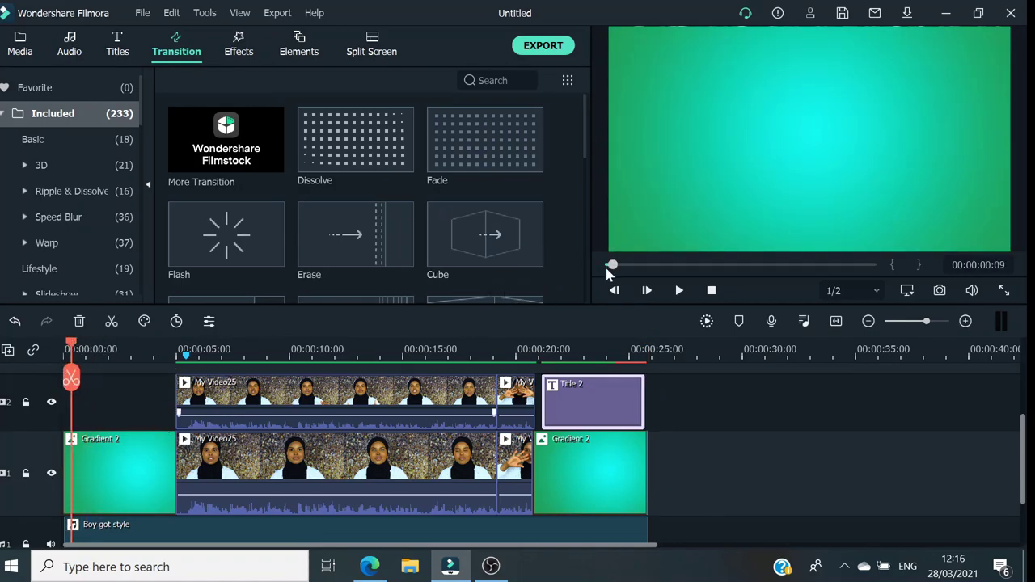
{"action": "left_click", "coordinate": [679, 290]}
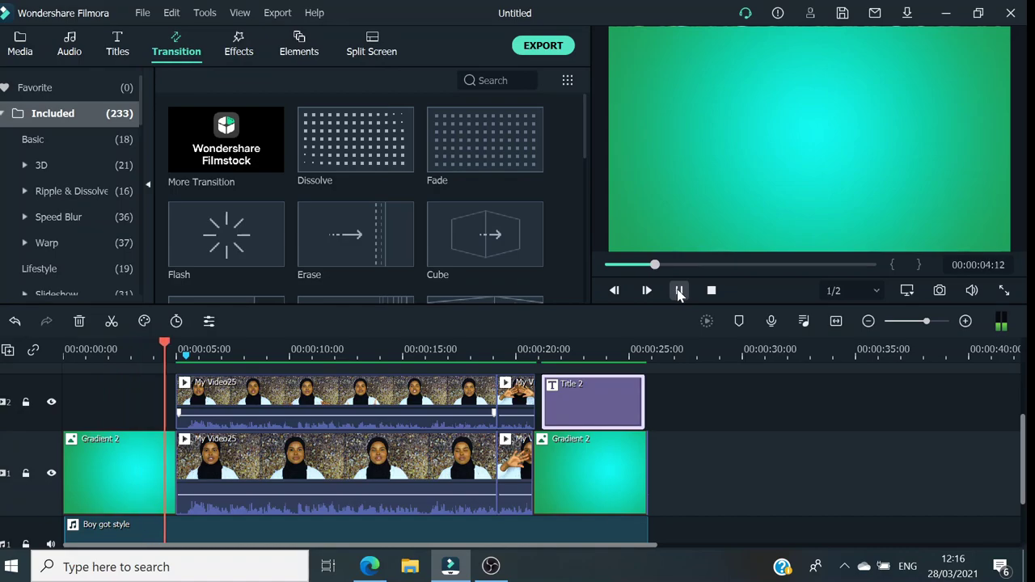
{"action": "left_click", "coordinate": [679, 290]}
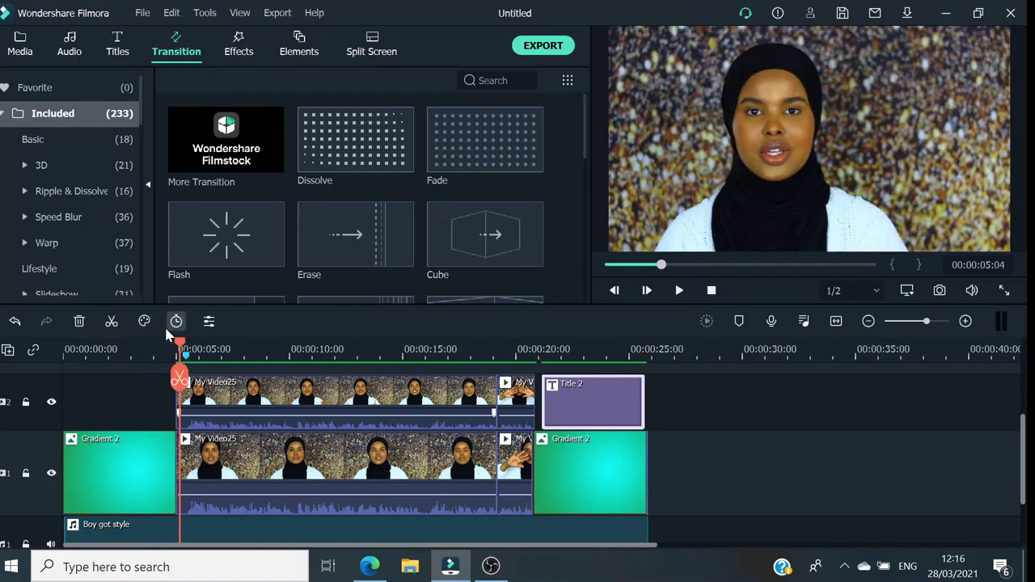
Apply the Cube transition to the Title 2 clip and move its opening one onto the cut between the first Gradient 2 clip and My Video25.
{"action": "left_click_drag", "start_coordinate": [182, 343], "coordinate": [172, 343]}
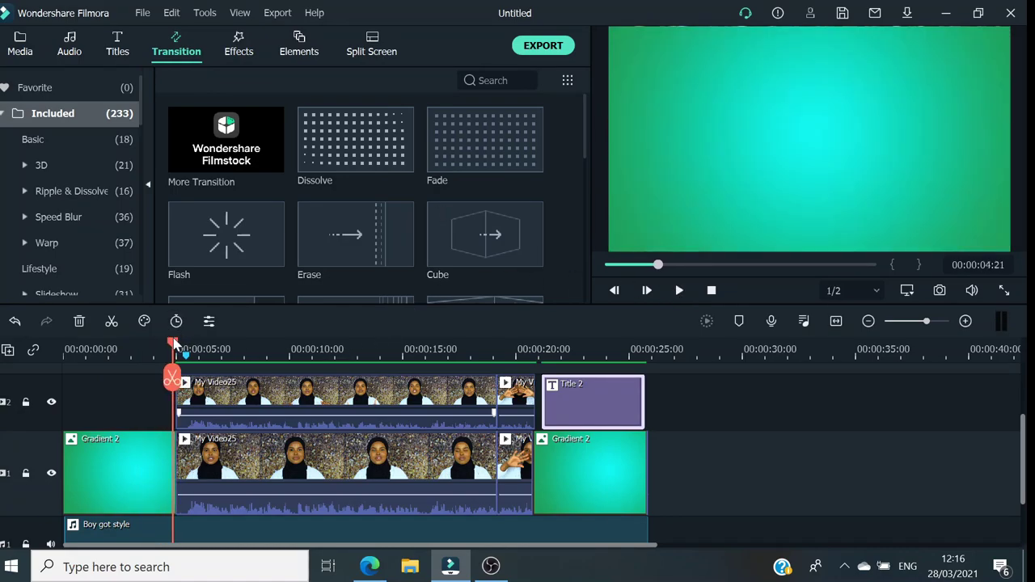
{"action": "left_click", "coordinate": [530, 255]}
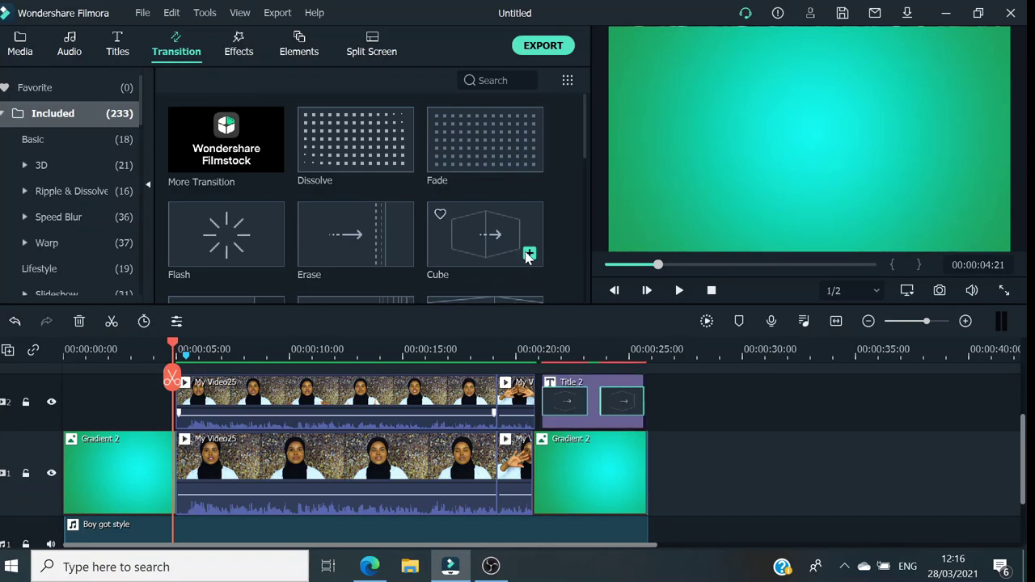
{"action": "left_click_drag", "start_coordinate": [573, 398], "coordinate": [180, 458]}
{"action": "left_click", "coordinate": [179, 461]}
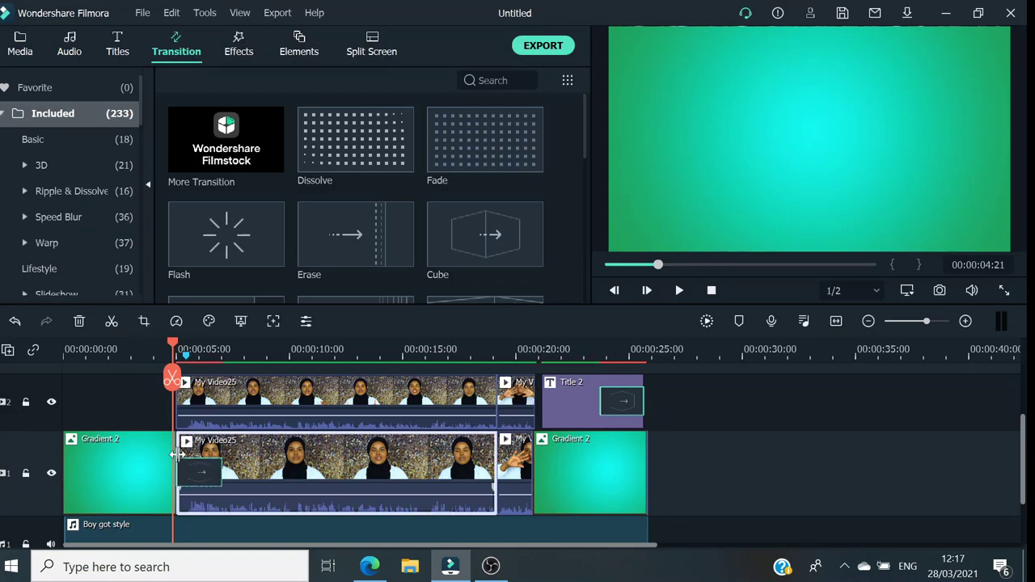
{"action": "left_click_drag", "start_coordinate": [172, 373], "coordinate": [163, 372]}
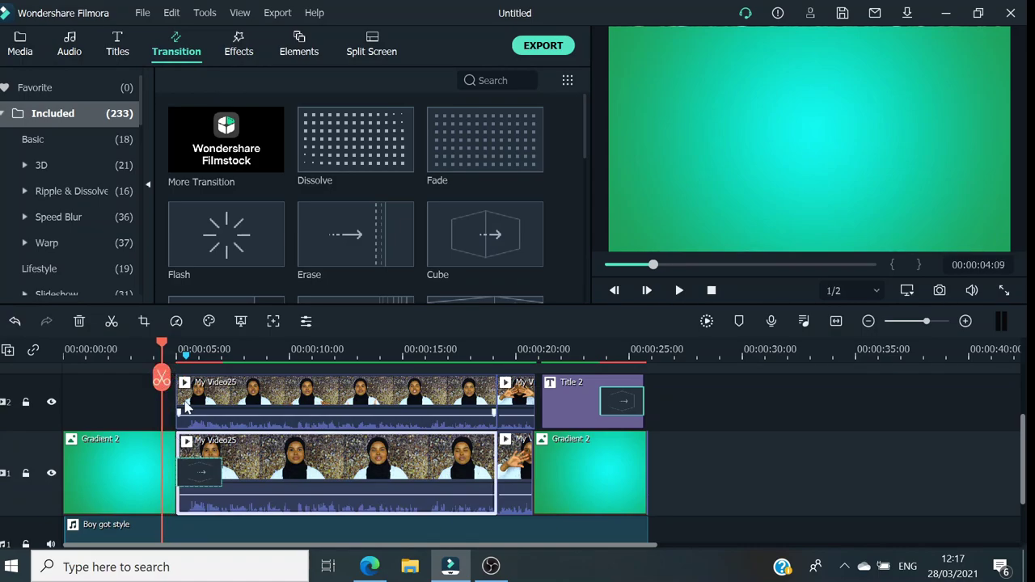
{"action": "left_click_drag", "start_coordinate": [201, 479], "coordinate": [174, 477]}
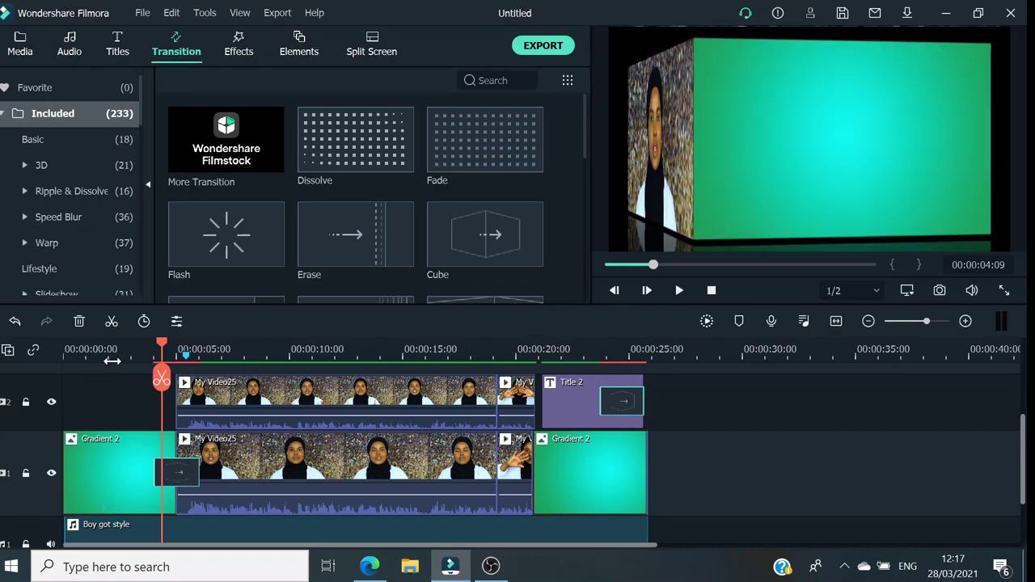
Play the timeline from 00:00:02:04 through the Cube transition into the My Video25 clip, then pause.
{"action": "left_click", "coordinate": [112, 361]}
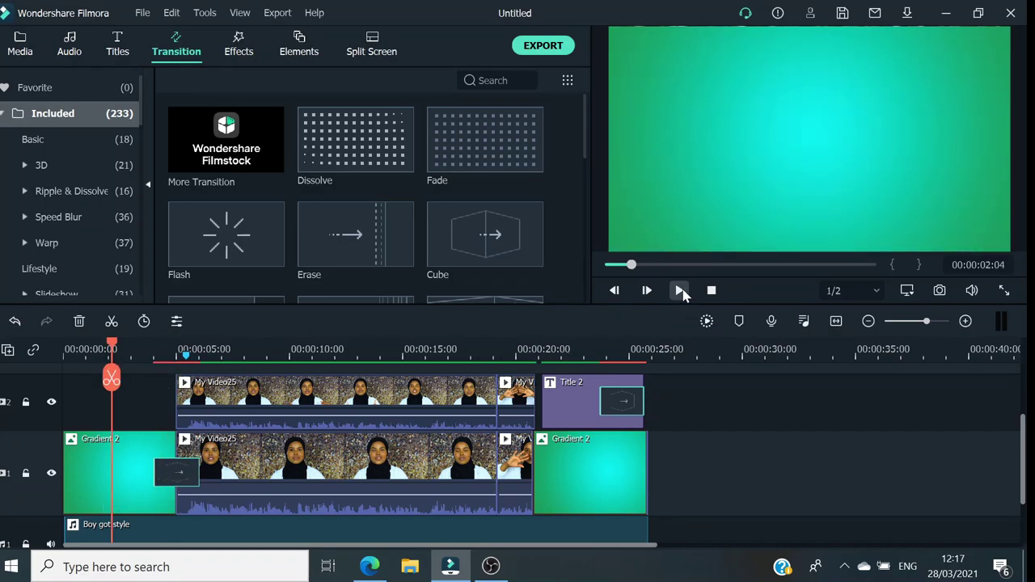
{"action": "left_click", "coordinate": [680, 291]}
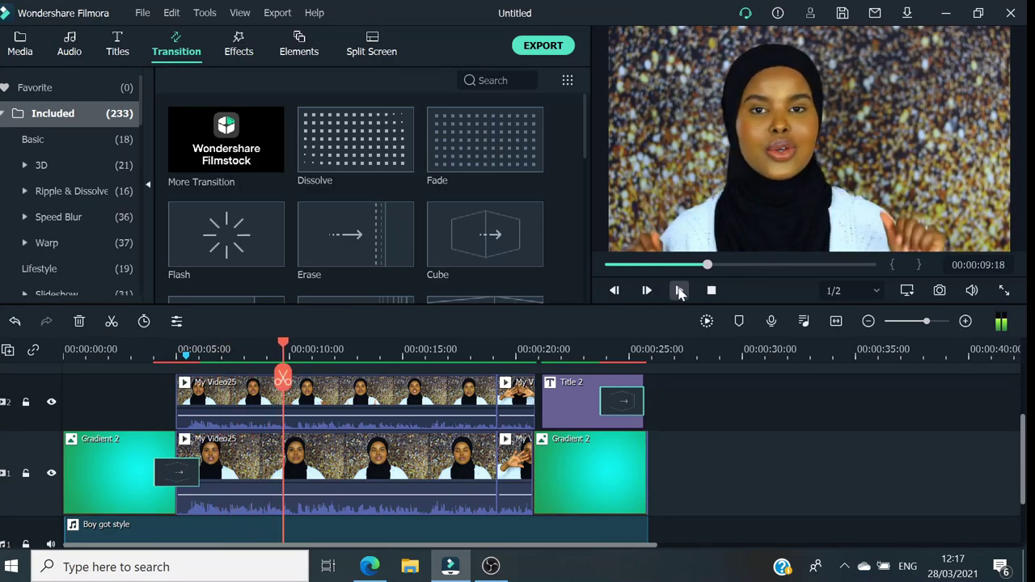
{"action": "left_click", "coordinate": [680, 291]}
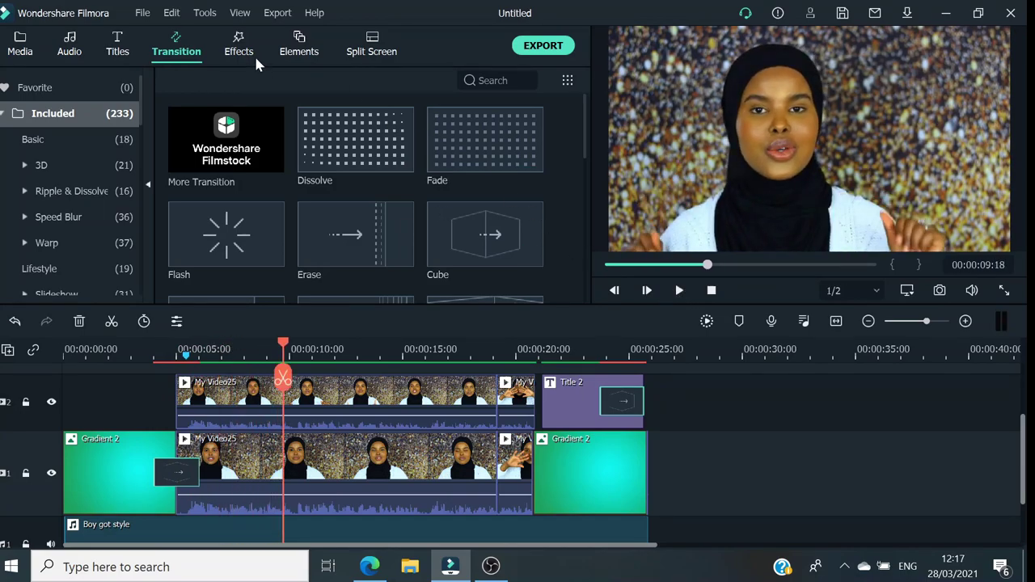
Try the 70s effect over My Video25 at 00:00:09:18, play it back and undo the addition.
{"action": "left_click", "coordinate": [231, 51]}
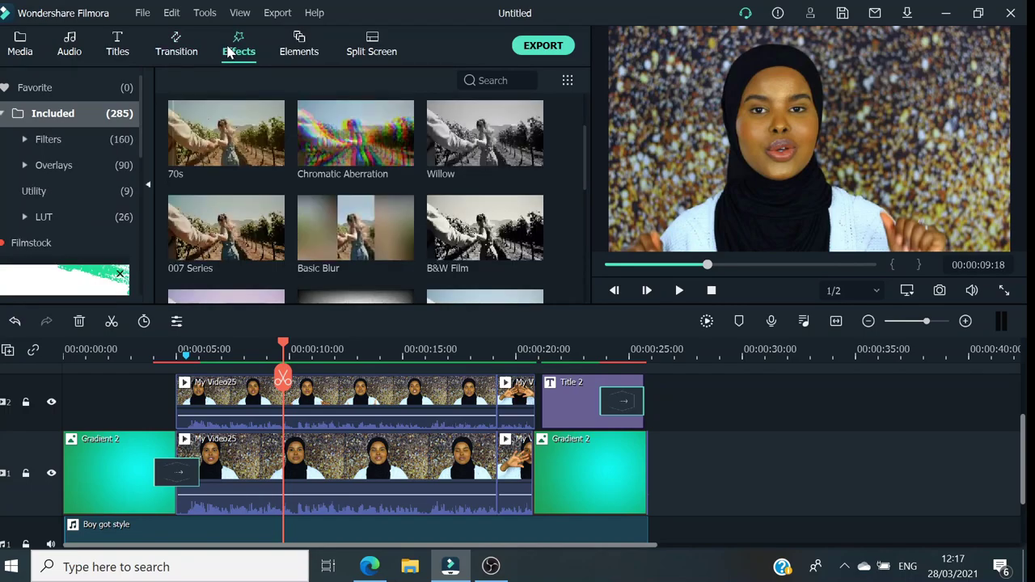
{"action": "mouse_move", "coordinate": [273, 158]}
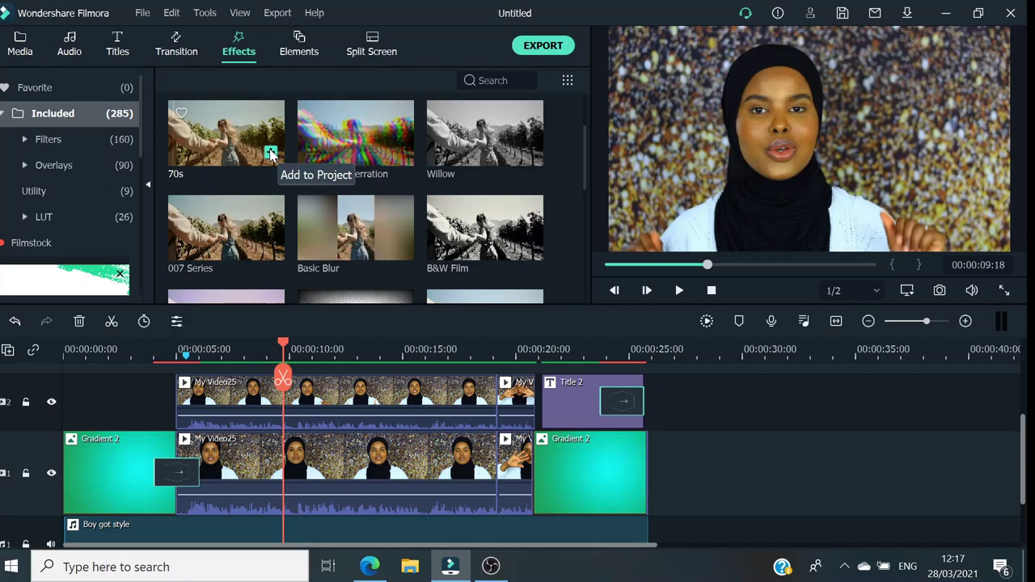
{"action": "left_click", "coordinate": [271, 153]}
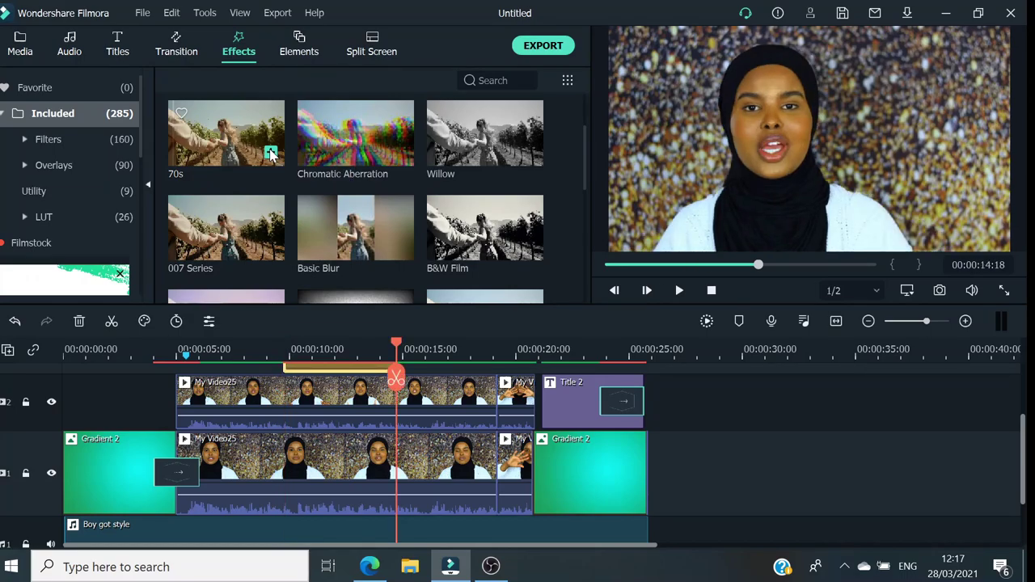
{"action": "left_click", "coordinate": [293, 346]}
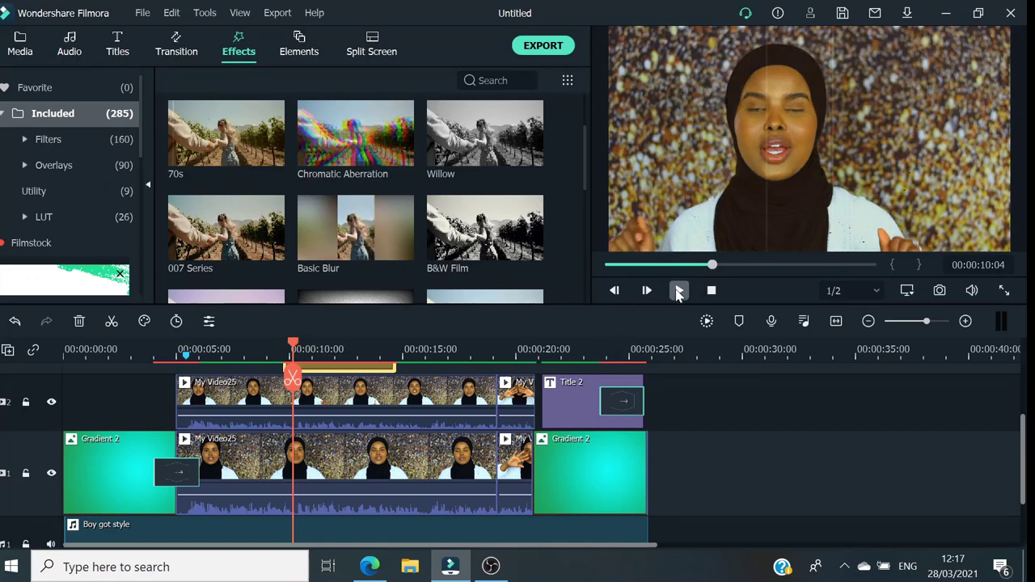
{"action": "left_click", "coordinate": [678, 290]}
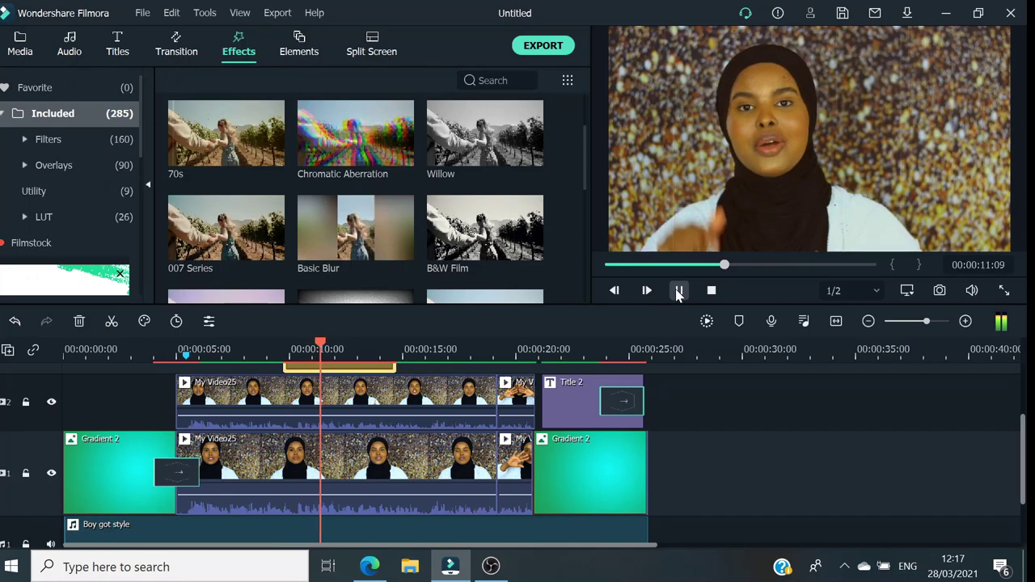
{"action": "left_click", "coordinate": [678, 291]}
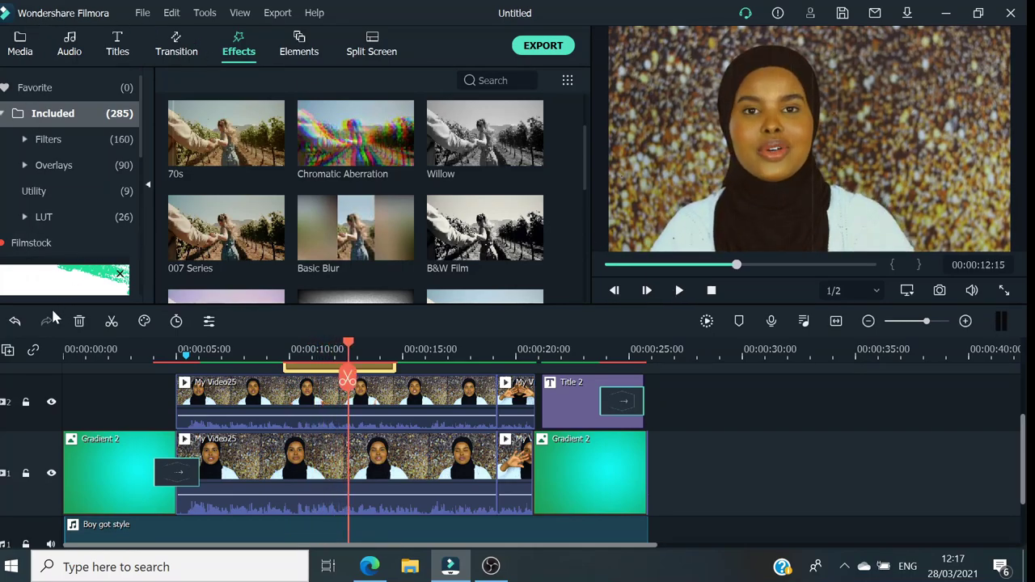
{"action": "left_click", "coordinate": [14, 322]}
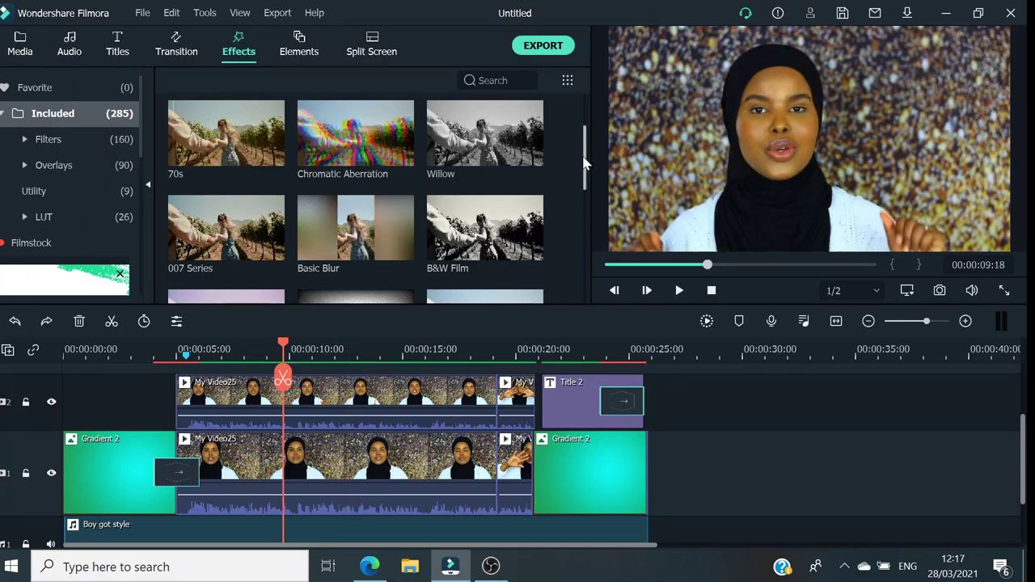
Add the 1977 effect above My Video25 at 00:00:09:18 and play the timeline through it.
{"action": "left_click_drag", "start_coordinate": [582, 152], "coordinate": [596, 123]}
{"action": "scroll", "coordinate": [554, 202], "scroll_direction": "down", "scroll_amount": 5}
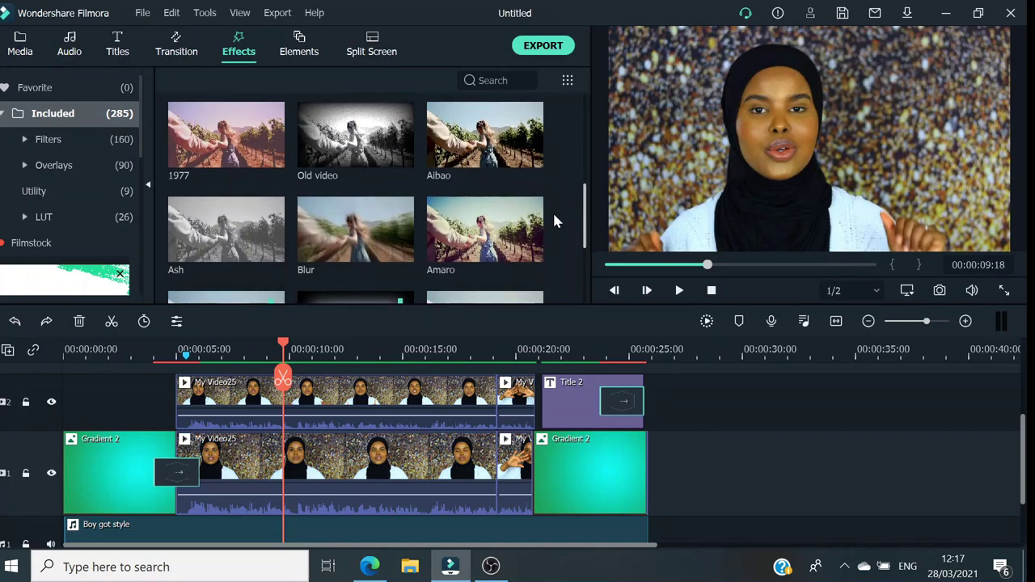
{"action": "left_click", "coordinate": [272, 155]}
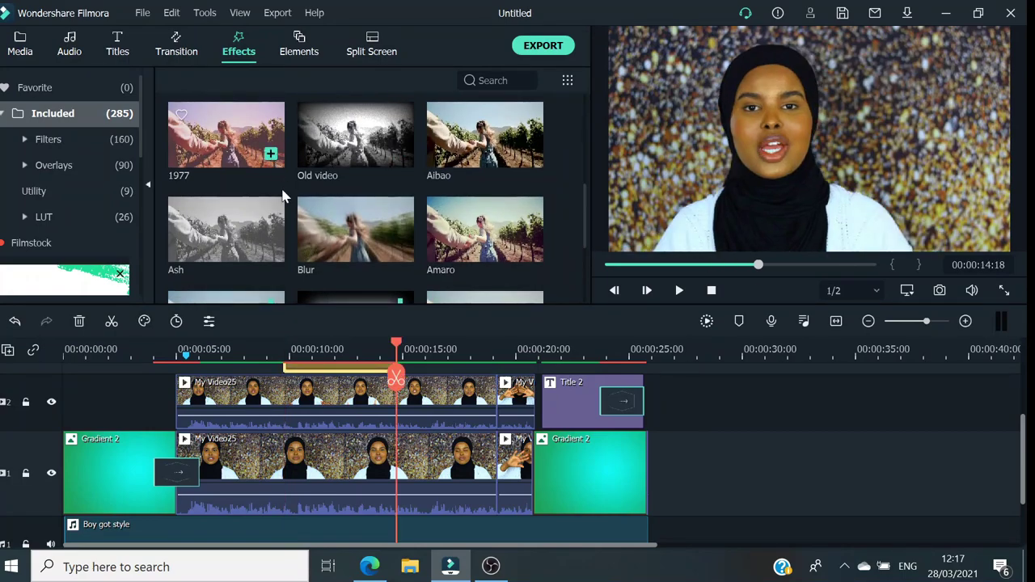
{"action": "left_click", "coordinate": [273, 348]}
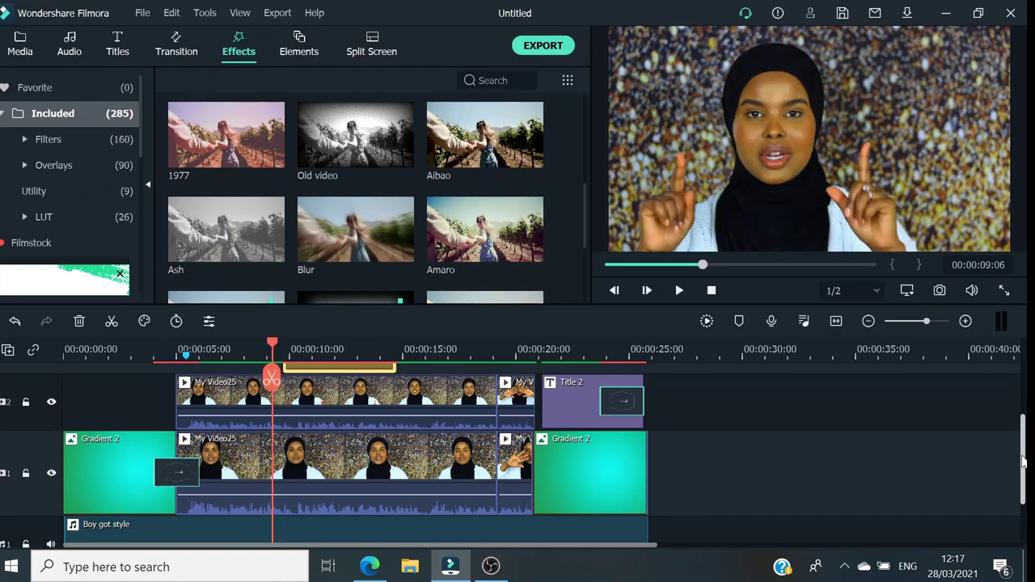
{"action": "scroll", "coordinate": [1022, 461], "scroll_direction": "up", "scroll_amount": 2}
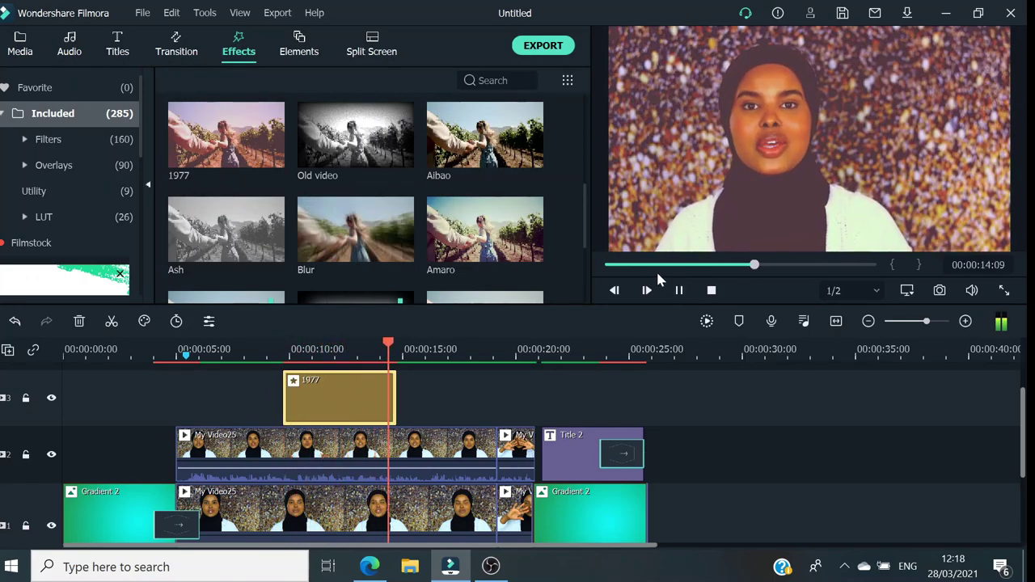
{"action": "left_click", "coordinate": [680, 292]}
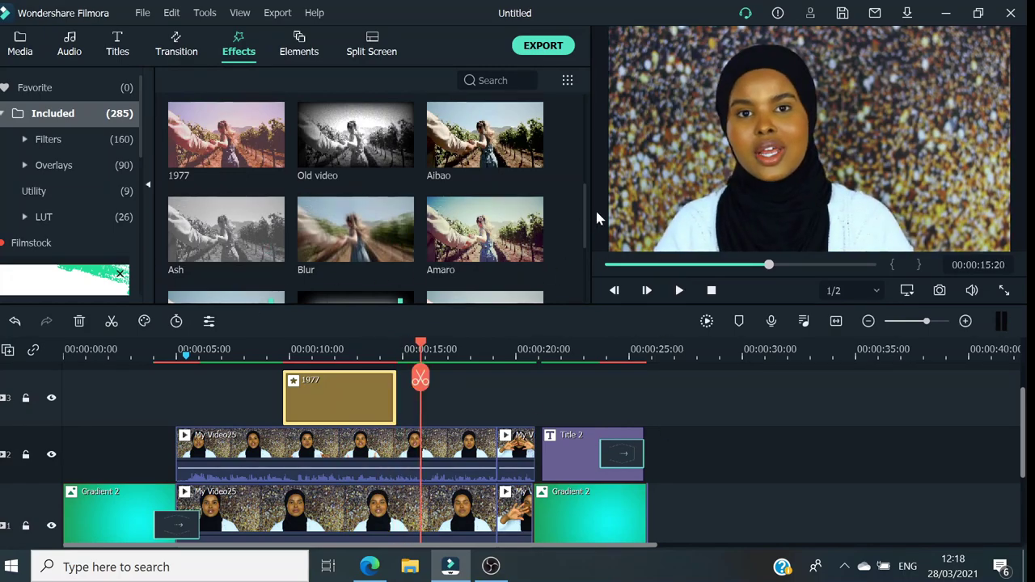
Add the Beautifu Memories effect at 00:00:15:20 and play the timeline from 00:00:08:21 through both effects.
{"action": "left_click_drag", "start_coordinate": [585, 208], "coordinate": [573, 265]}
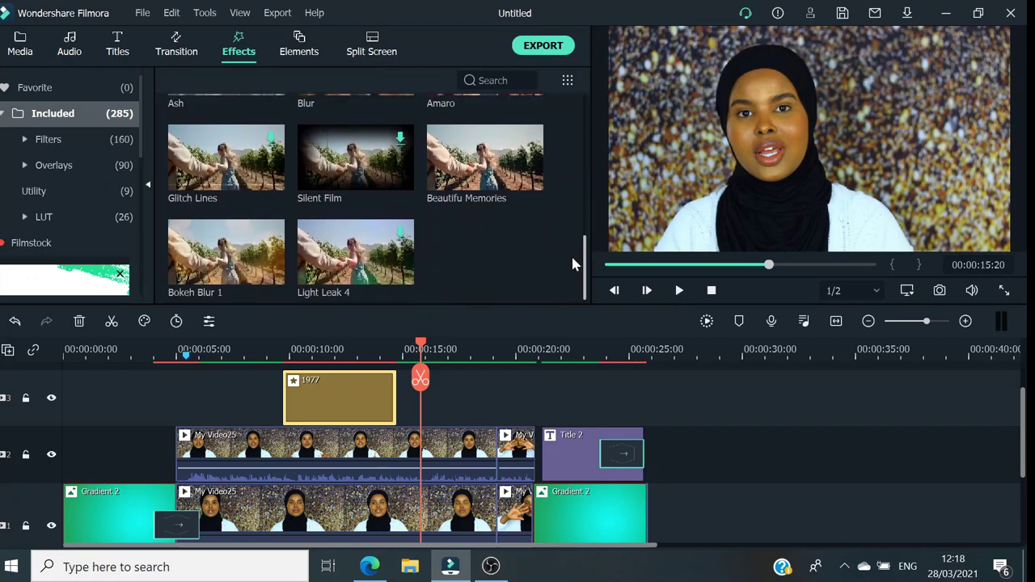
{"action": "scroll", "coordinate": [567, 257], "scroll_direction": "up", "scroll_amount": 1}
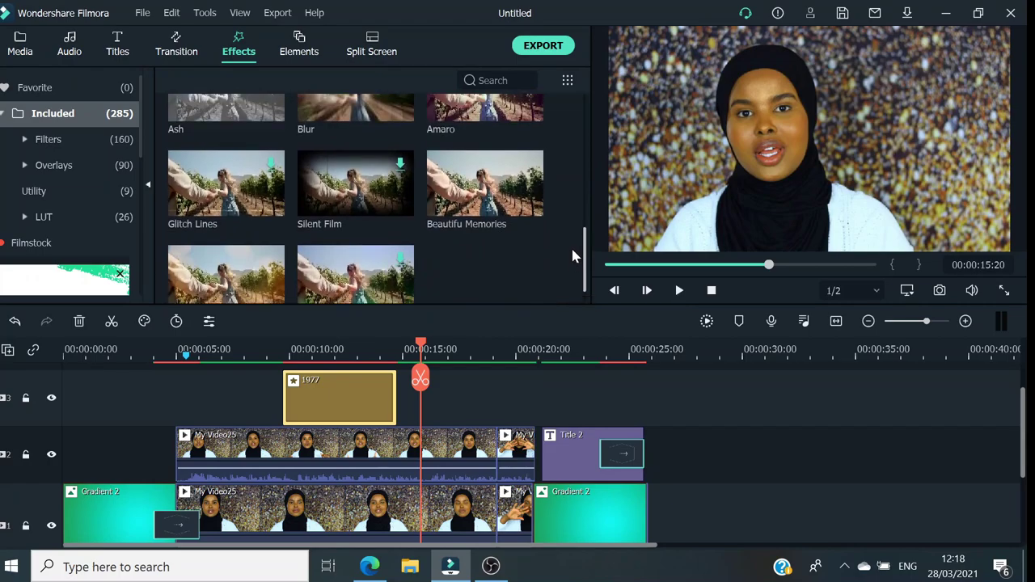
{"action": "left_click", "coordinate": [530, 207]}
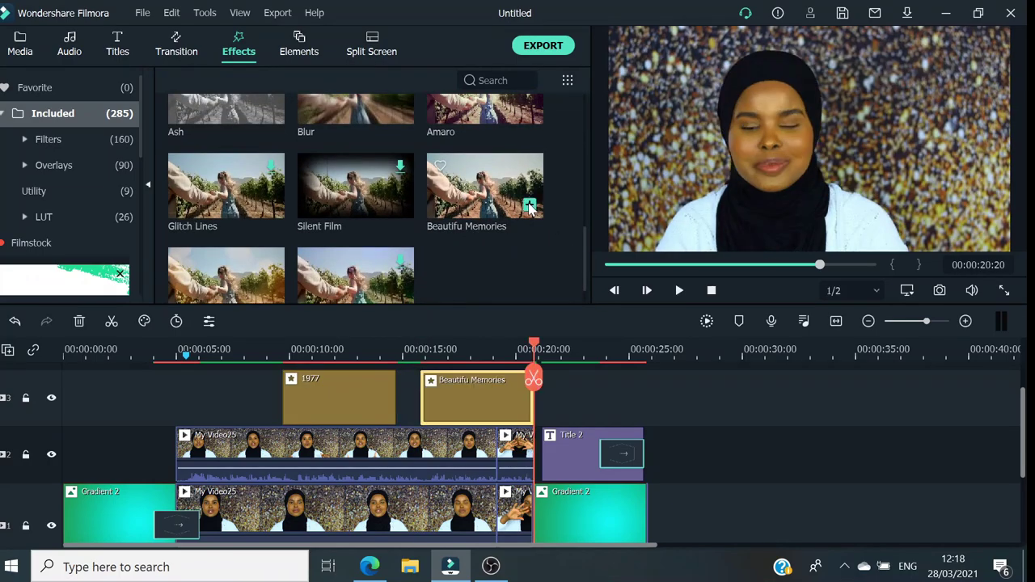
{"action": "left_click", "coordinate": [419, 354]}
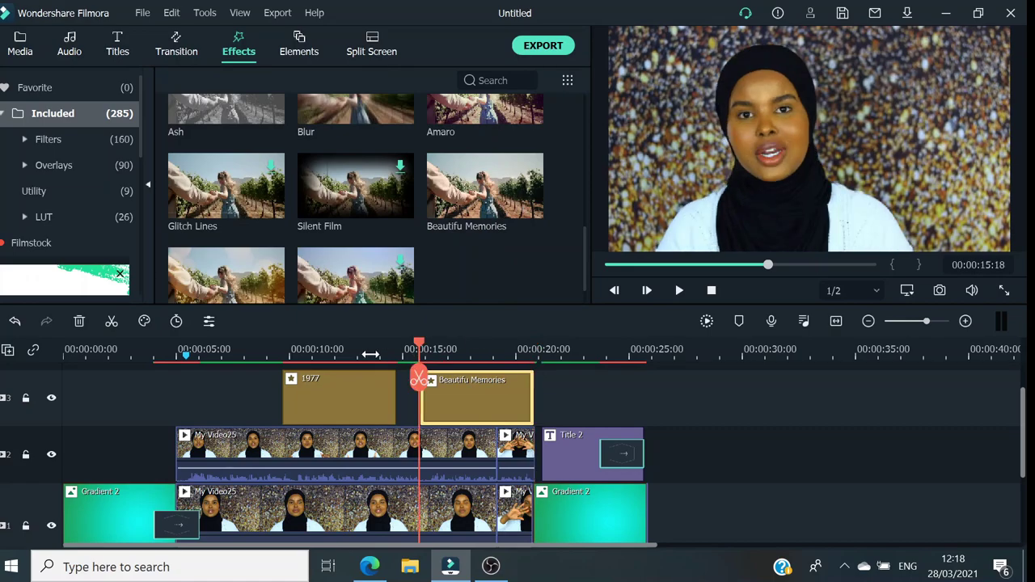
{"action": "left_click", "coordinate": [264, 350]}
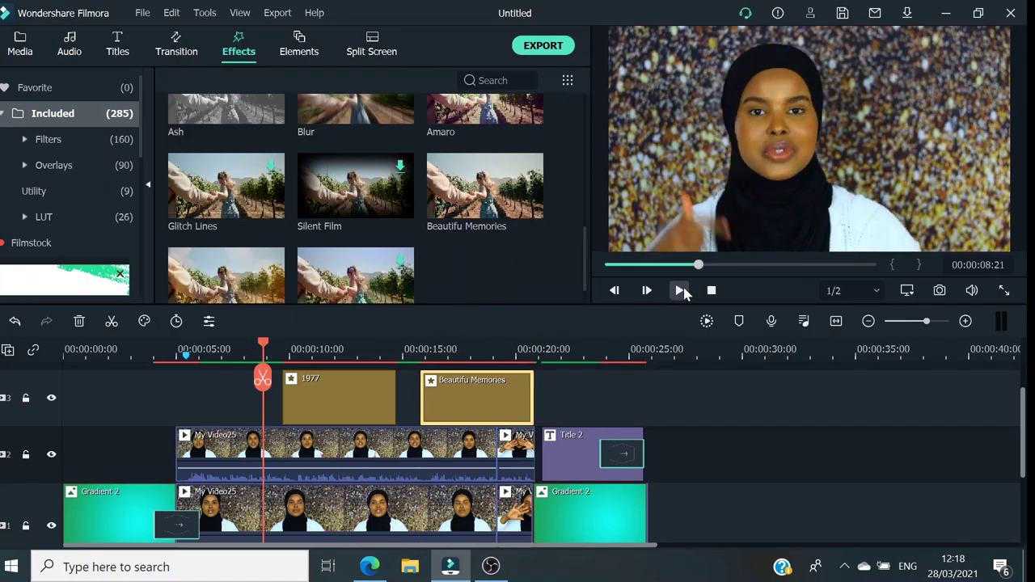
{"action": "left_click", "coordinate": [679, 291]}
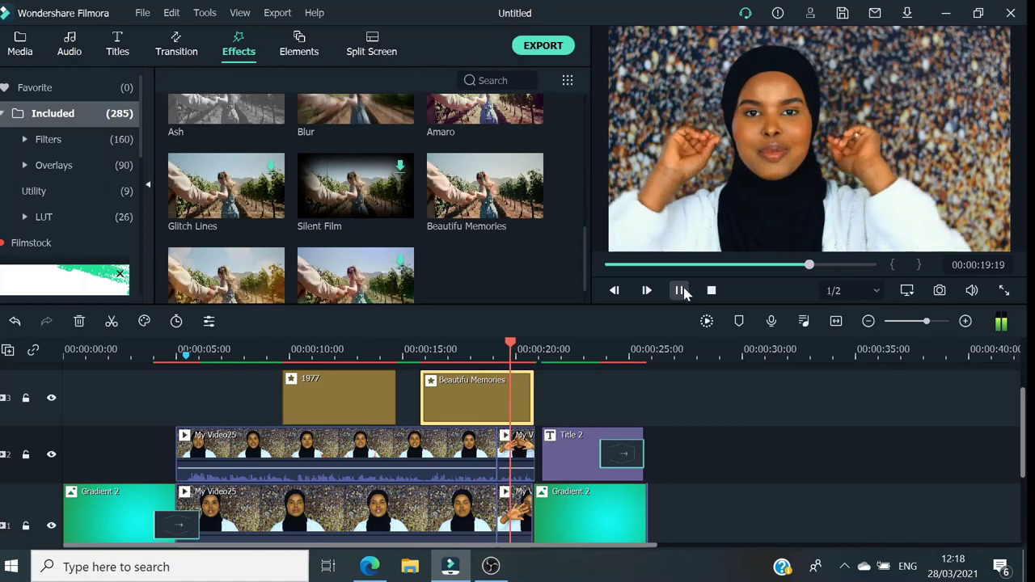
{"action": "left_click", "coordinate": [682, 291]}
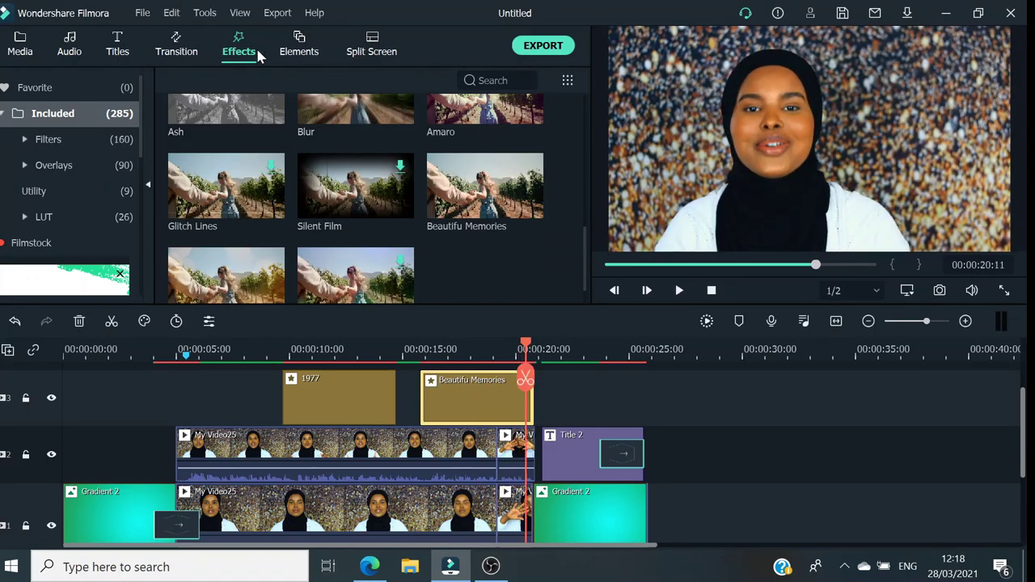
Add the Fingers Energy element above the short My Video25 clip at 00:00:19:20.
{"action": "left_click", "coordinate": [314, 52]}
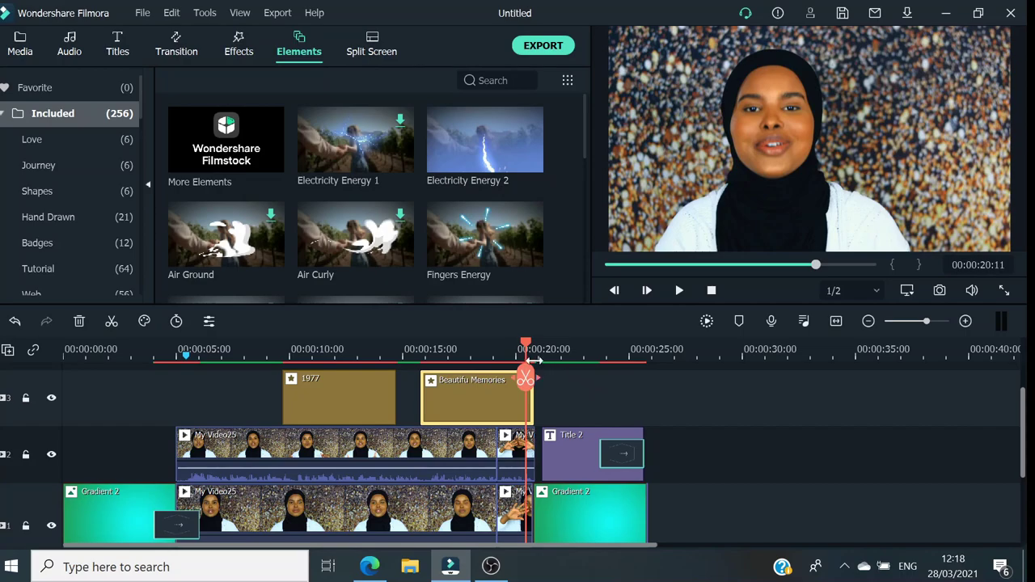
{"action": "left_click_drag", "start_coordinate": [525, 344], "coordinate": [515, 344]}
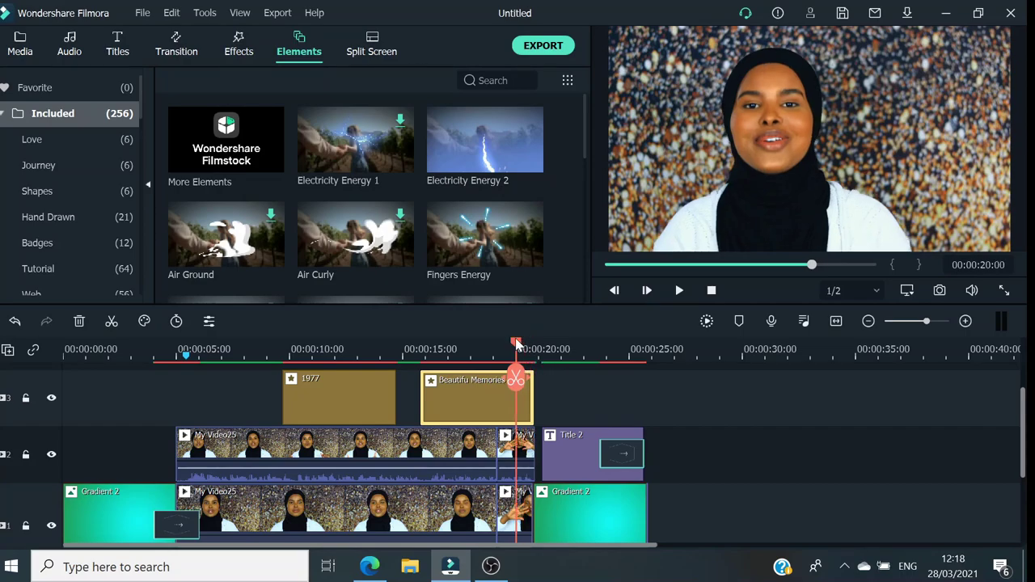
{"action": "left_click", "coordinate": [680, 291]}
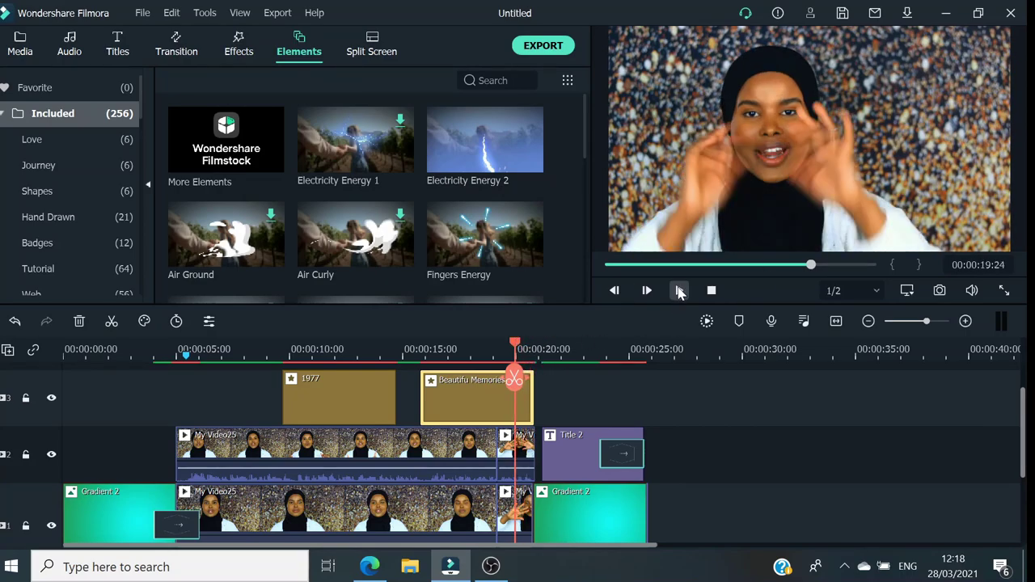
{"action": "left_click", "coordinate": [680, 291]}
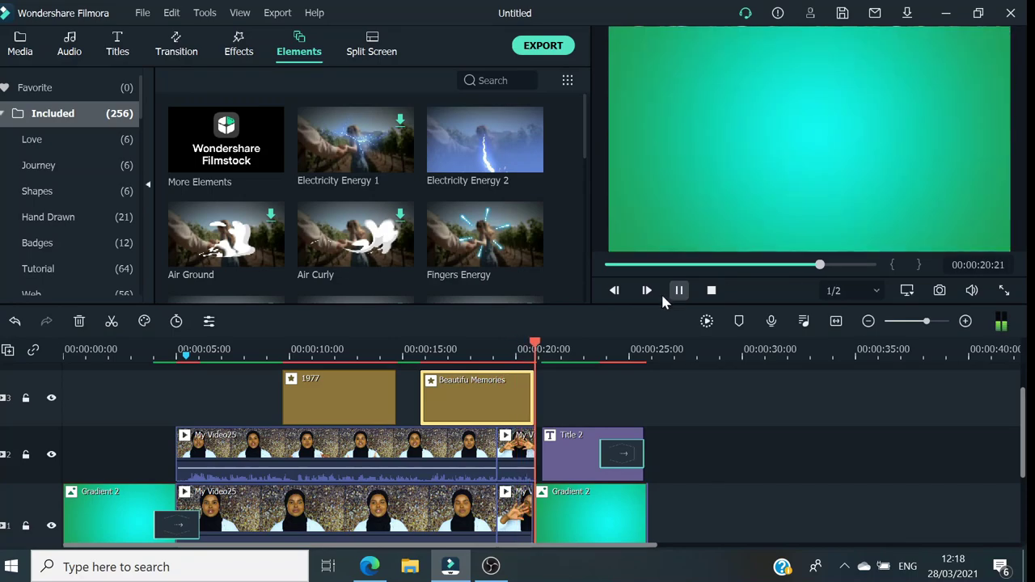
{"action": "left_click", "coordinate": [484, 357]}
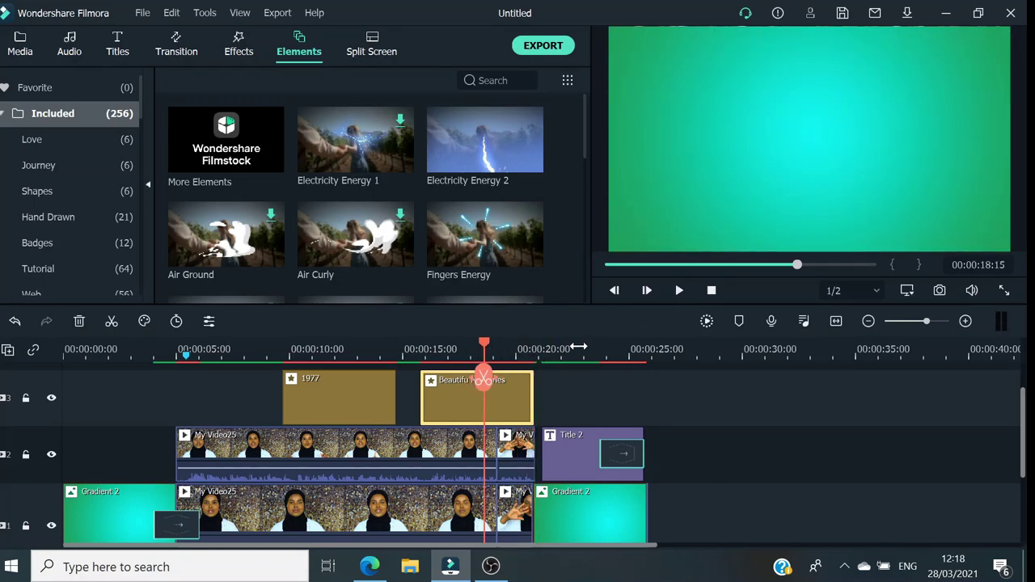
{"action": "left_click", "coordinate": [678, 293]}
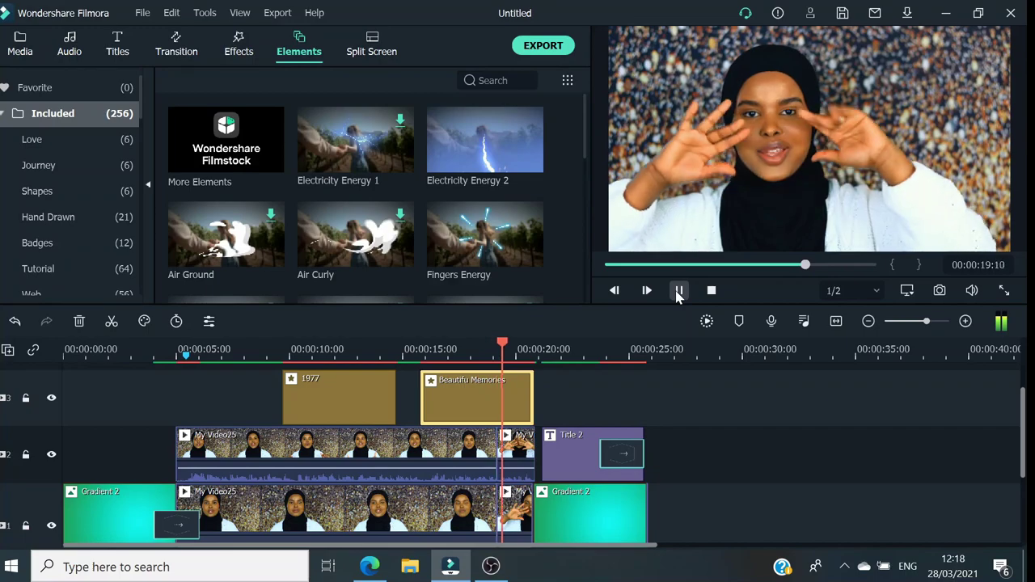
{"action": "left_click", "coordinate": [678, 293]}
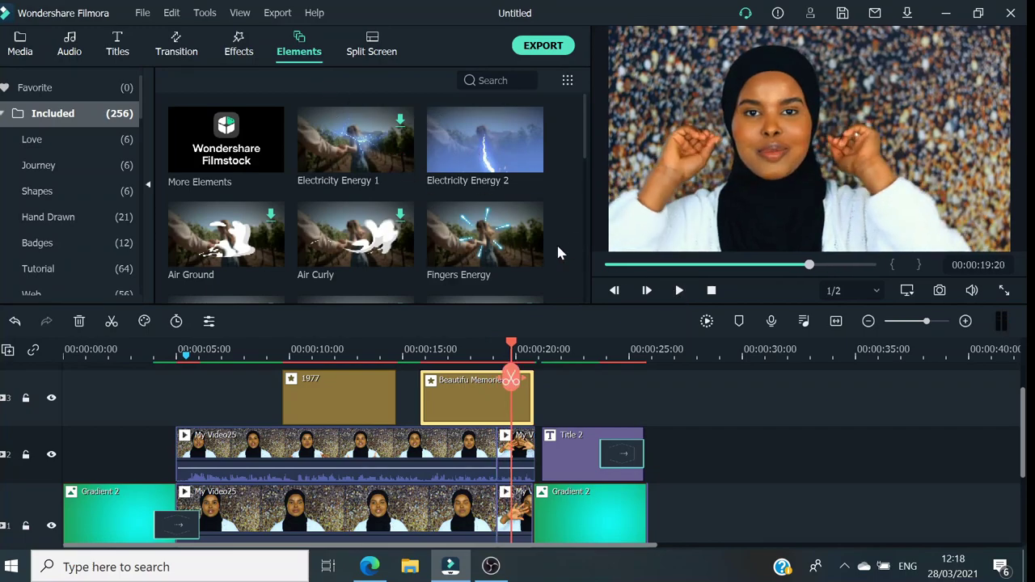
{"action": "mouse_move", "coordinate": [522, 242]}
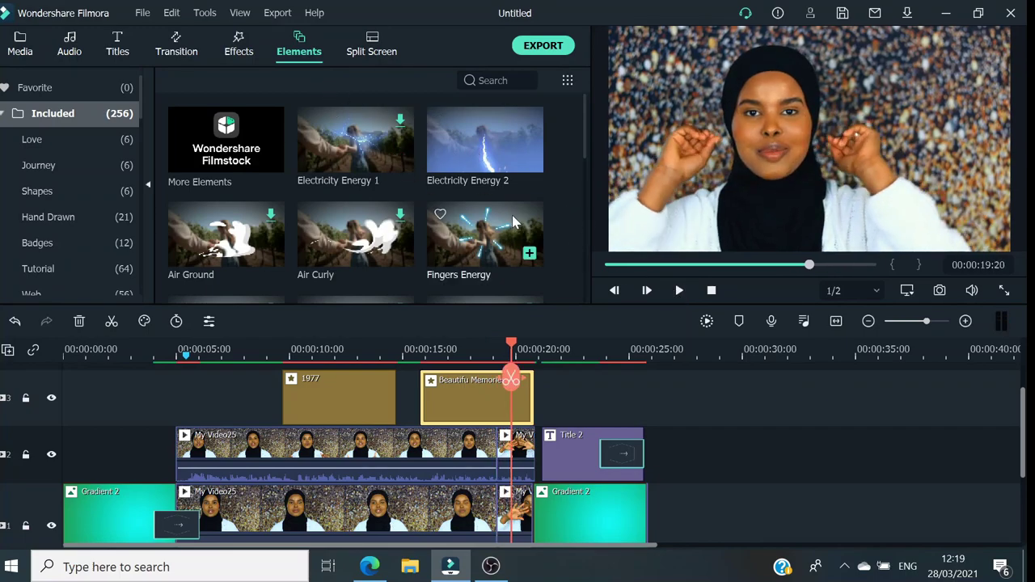
{"action": "left_click", "coordinate": [530, 256]}
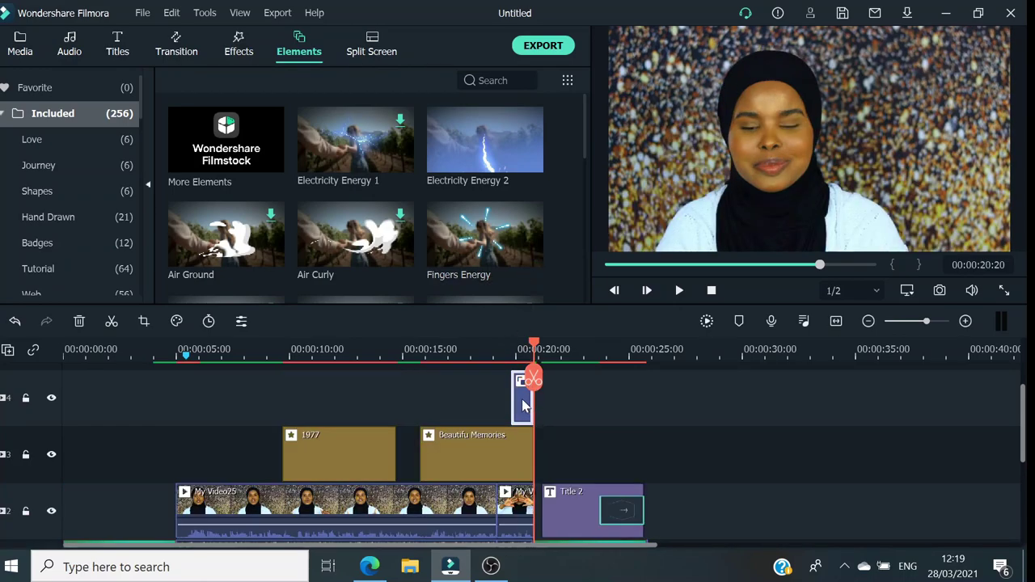
Move the Fingers Energy element back to the start of the short My Video25 clip and play through it from 00:00:18:13.
{"action": "left_click", "coordinate": [482, 349]}
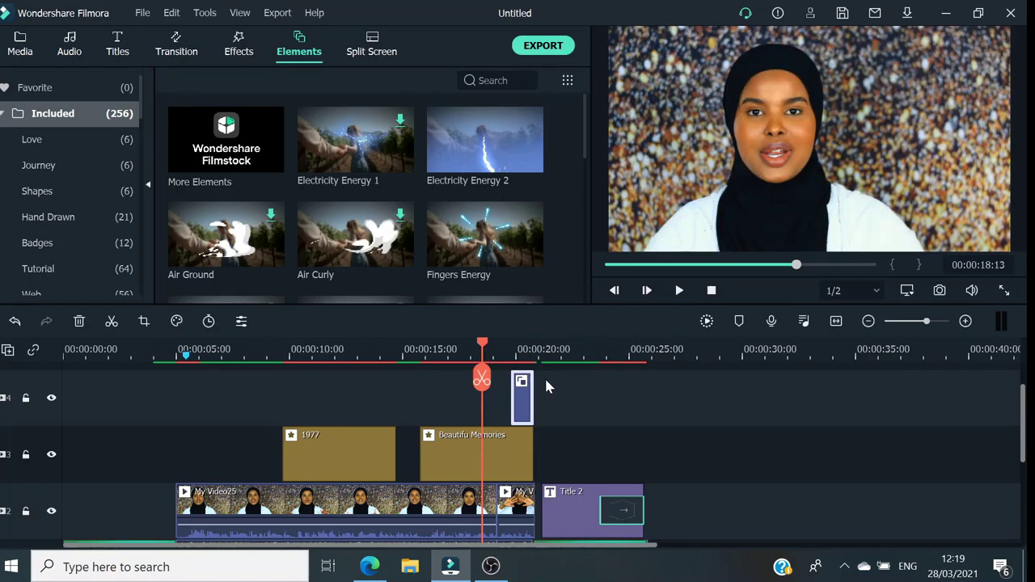
{"action": "left_click_drag", "start_coordinate": [526, 387], "coordinate": [515, 384]}
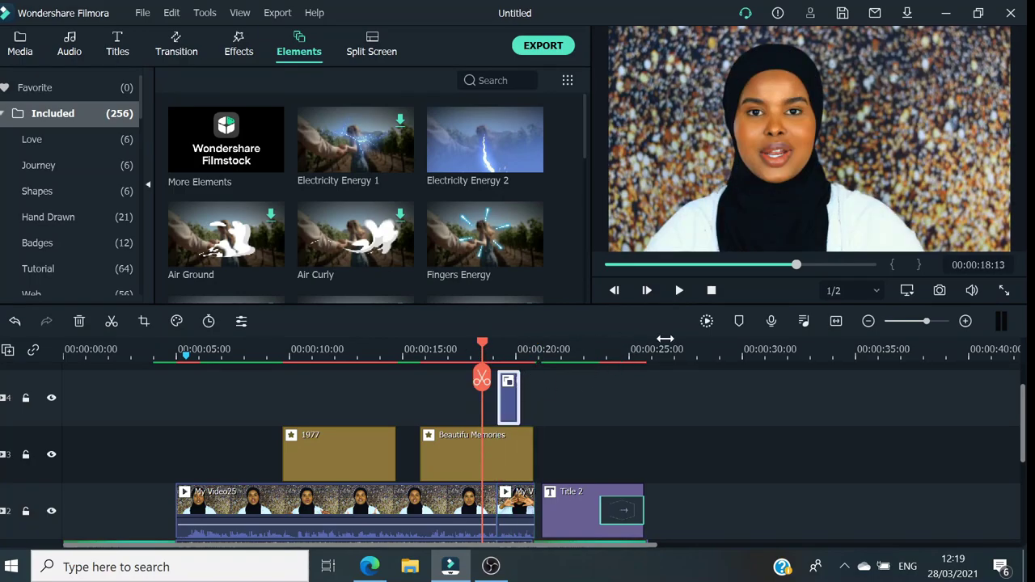
{"action": "left_click", "coordinate": [679, 290]}
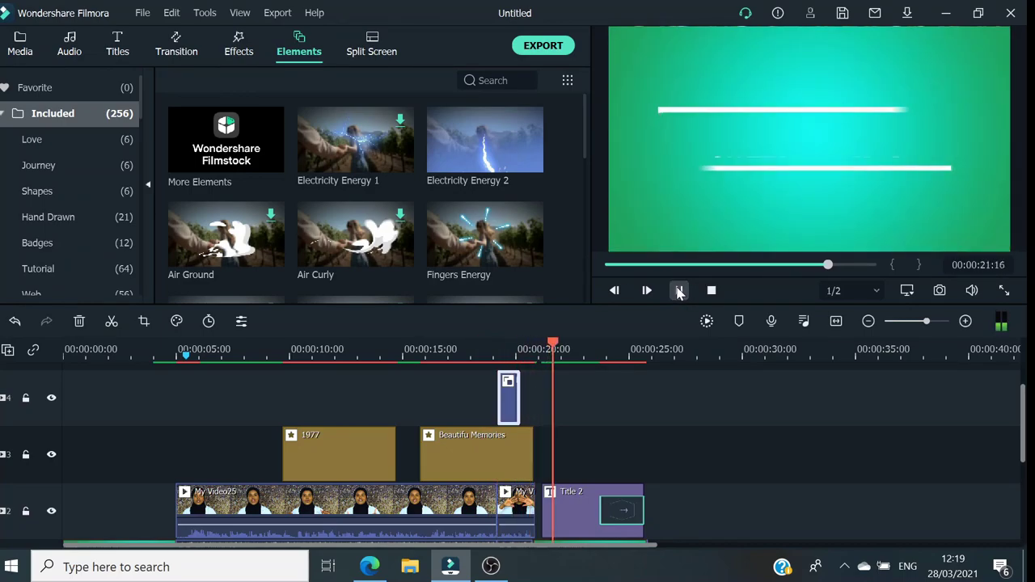
{"action": "left_click", "coordinate": [679, 291]}
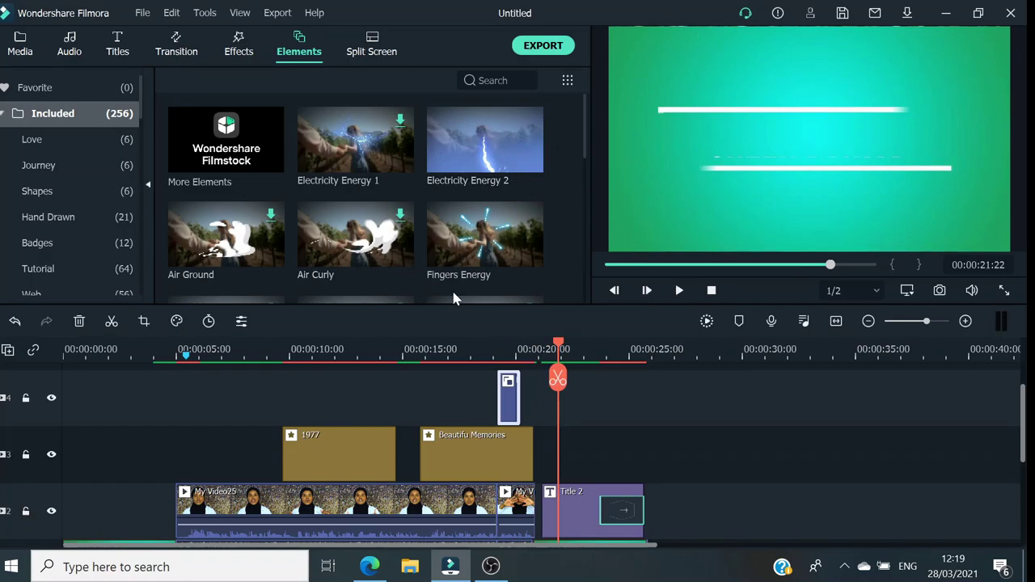
Add the Electricity Energy 2 element above Title 2 at 00:00:21:22 and play the timeline through it from 00:00:20:20.
{"action": "mouse_move", "coordinate": [533, 173]}
{"action": "mouse_move", "coordinate": [507, 214]}
{"action": "left_click", "coordinate": [530, 159]}
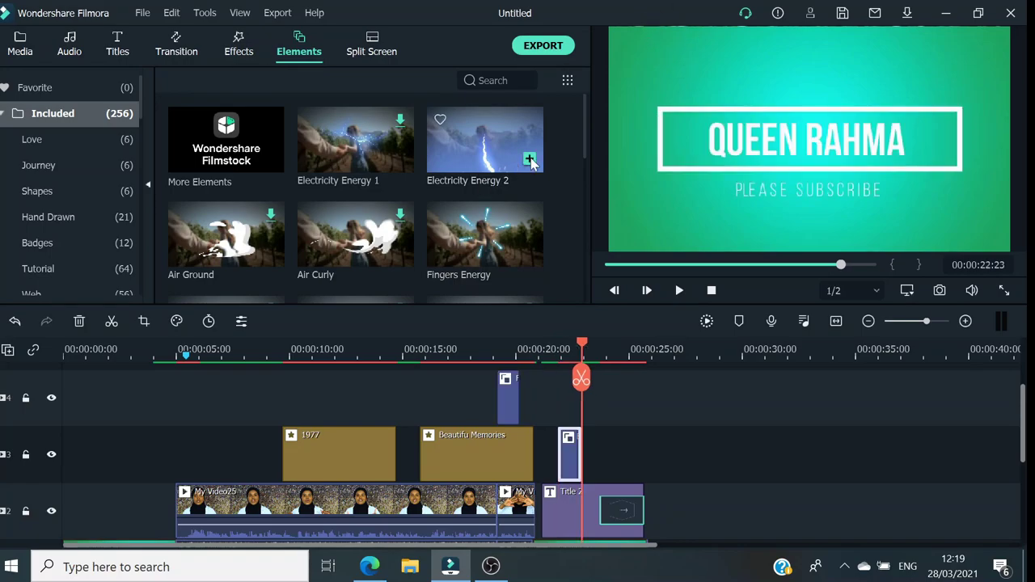
{"action": "left_click", "coordinate": [534, 343]}
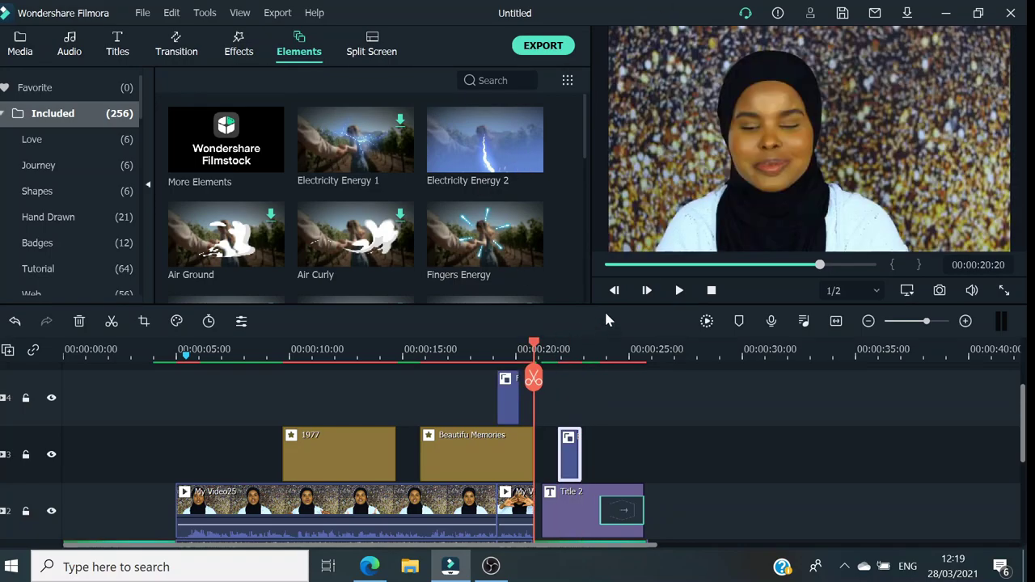
{"action": "left_click", "coordinate": [679, 290]}
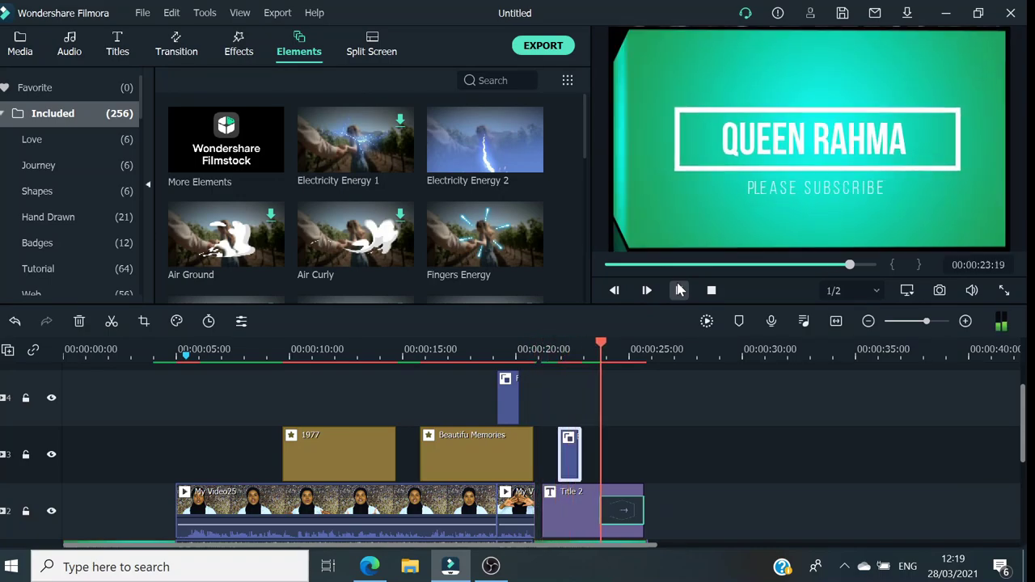
{"action": "left_click", "coordinate": [679, 289]}
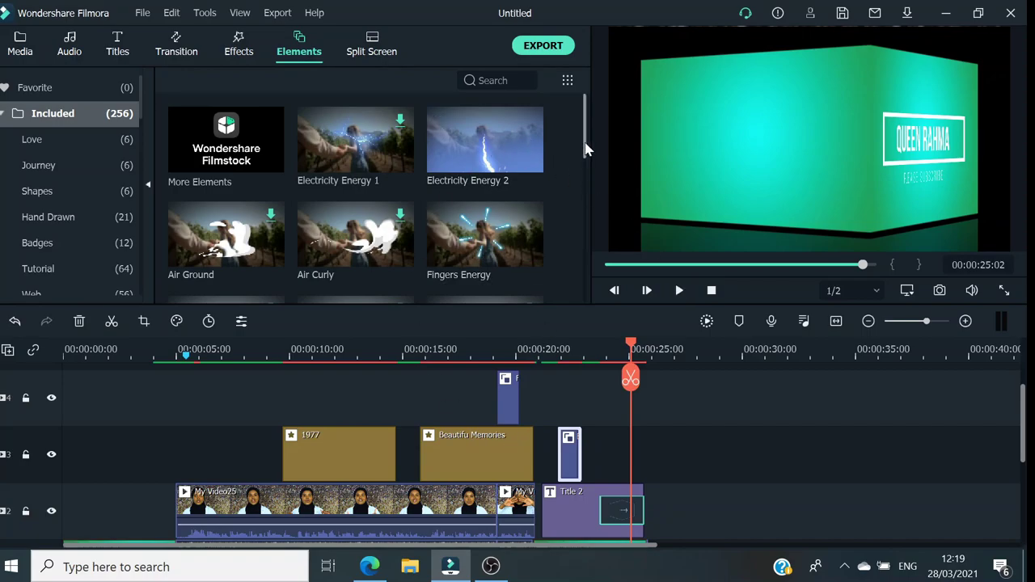
{"action": "left_click_drag", "start_coordinate": [587, 150], "coordinate": [587, 193]}
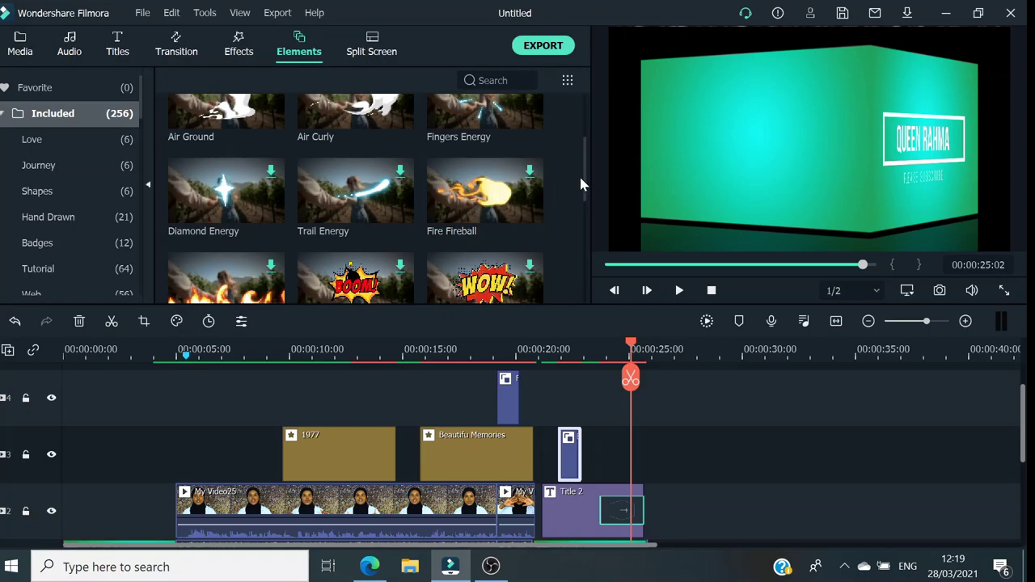
{"action": "scroll", "coordinate": [587, 186], "scroll_direction": "down", "scroll_amount": 1}
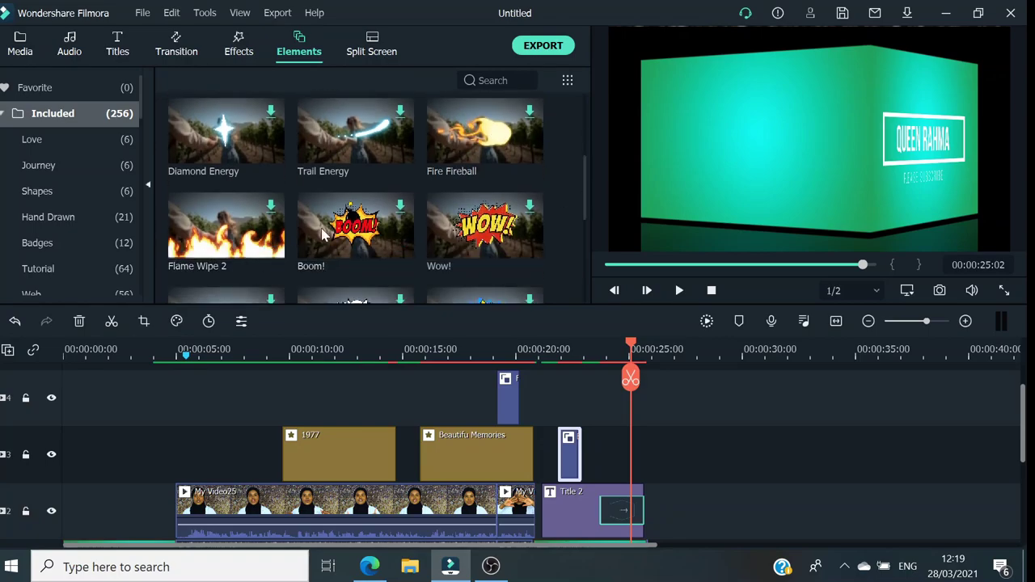
{"action": "left_click_drag", "start_coordinate": [587, 208], "coordinate": [579, 261]}
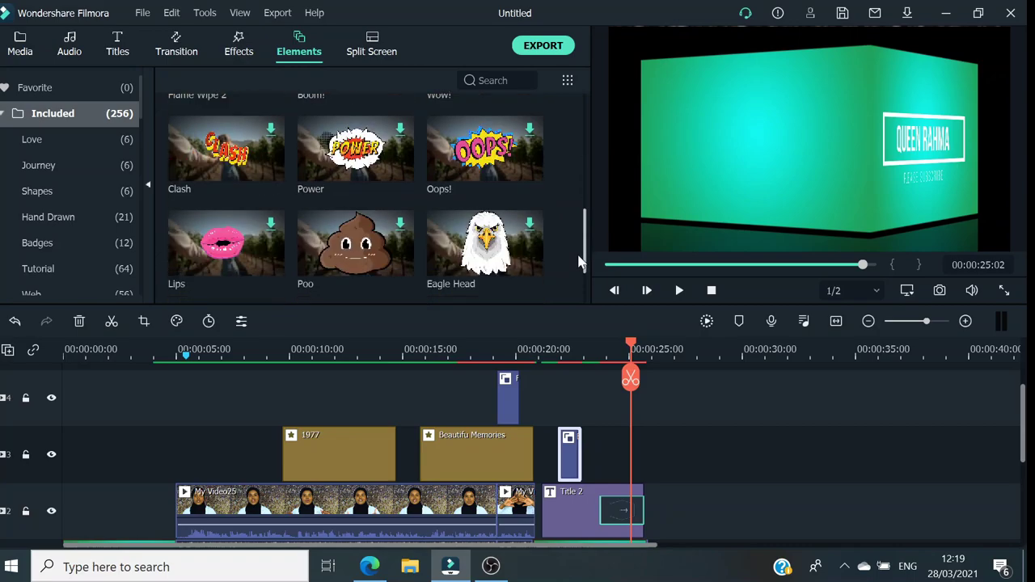
{"action": "scroll", "coordinate": [579, 263], "scroll_direction": "down", "scroll_amount": 1}
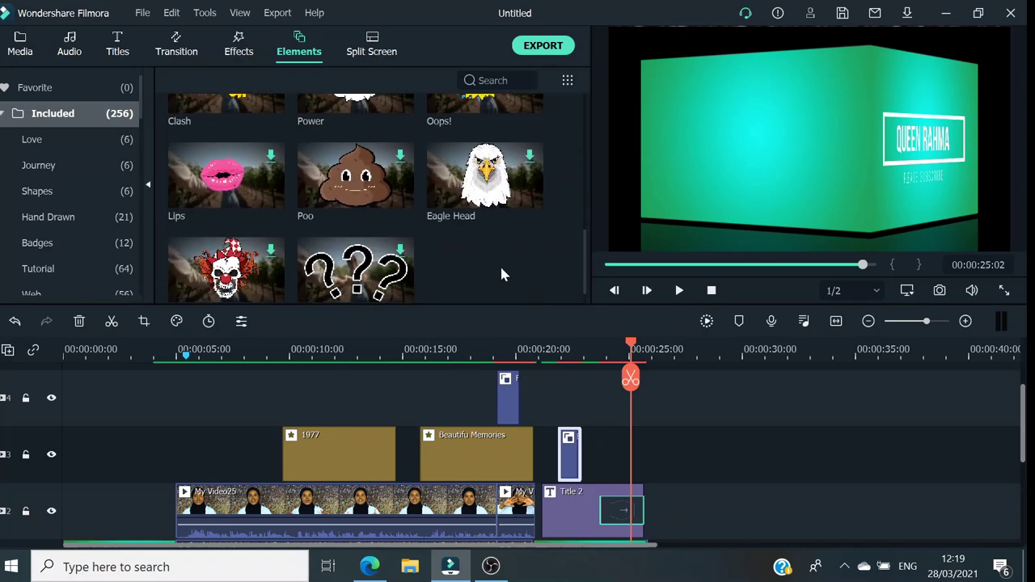
Add the full-height side-by-side two-pane split screen layout after the closing Gradient 2 clip, at 00:00:26:02.
{"action": "left_click", "coordinate": [380, 51]}
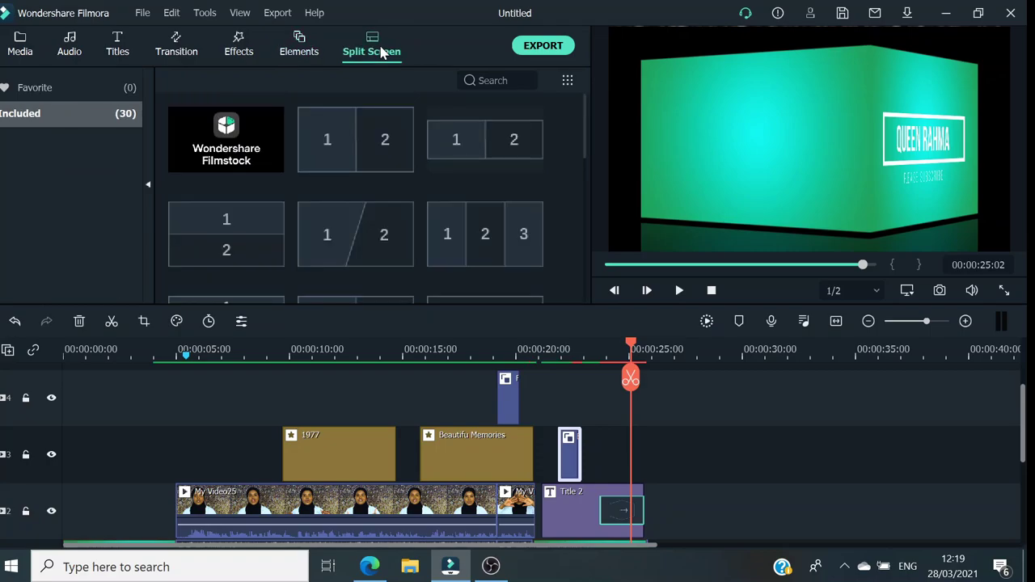
{"action": "left_click", "coordinate": [654, 349]}
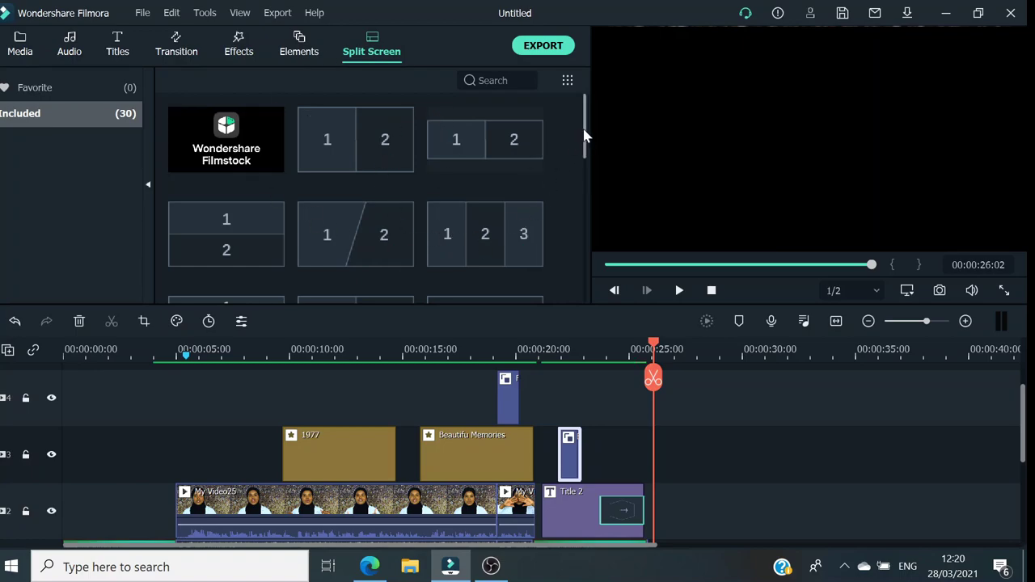
{"action": "mouse_move", "coordinate": [585, 136]}
{"action": "left_mouse_down"}
{"action": "mouse_move", "coordinate": [578, 167]}
{"action": "mouse_move", "coordinate": [587, 123]}
{"action": "left_mouse_up"}
{"action": "mouse_move", "coordinate": [377, 132]}
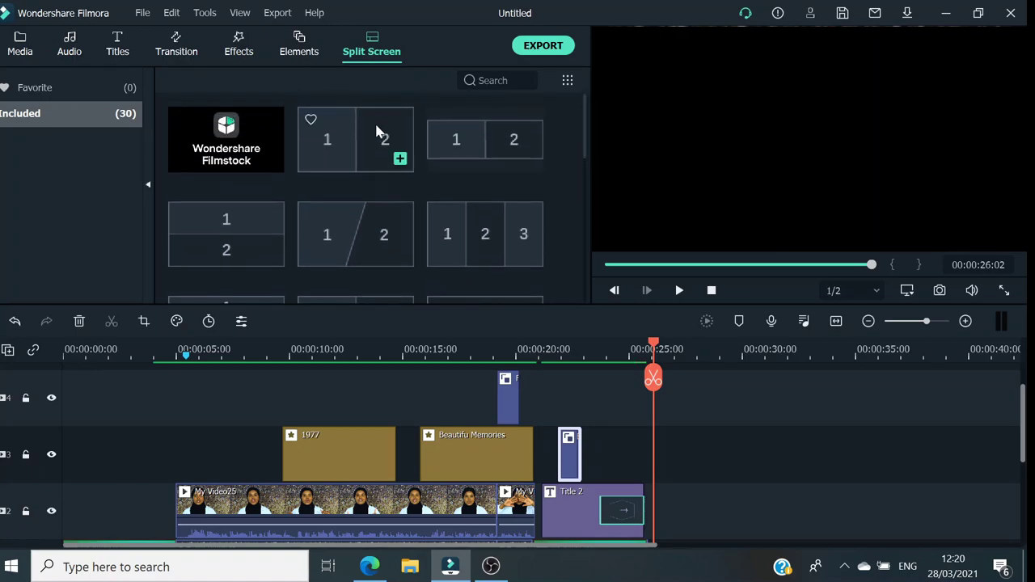
{"action": "left_click", "coordinate": [400, 159]}
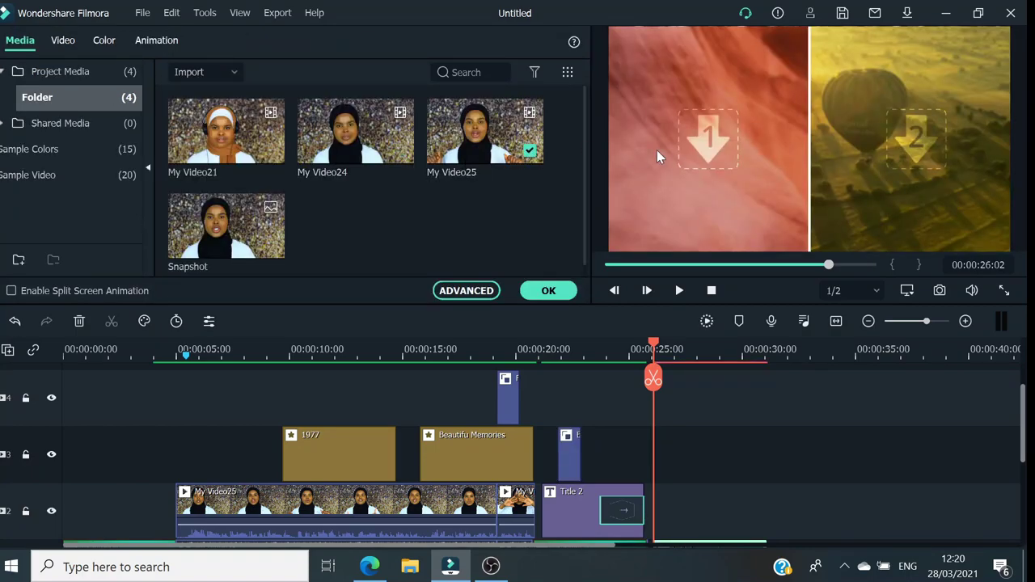
Fill split screen pane 1 with My Video24 and pane 2 with My Video21, and apply the layout.
{"action": "left_click", "coordinate": [708, 148]}
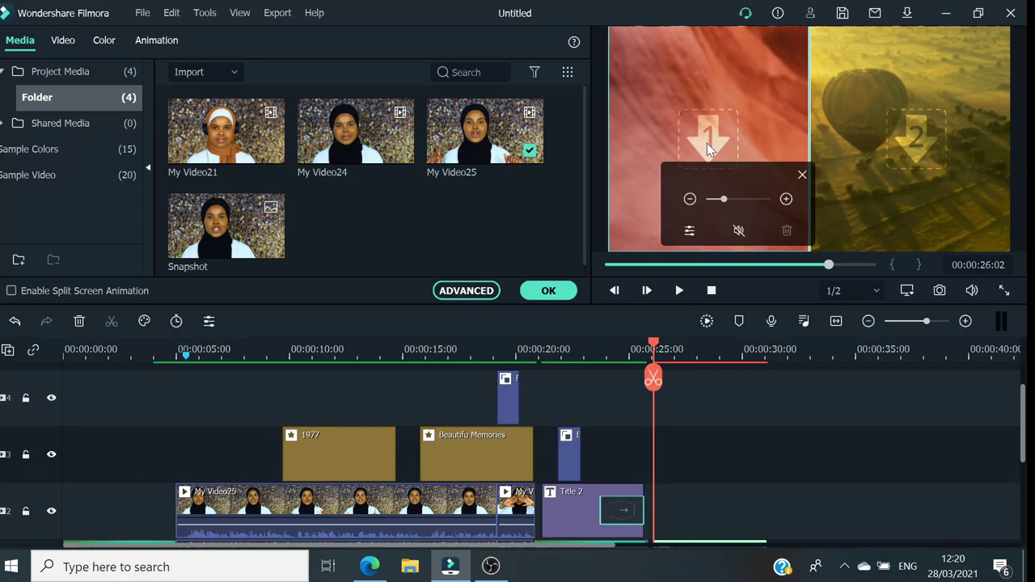
{"action": "mouse_move", "coordinate": [334, 146]}
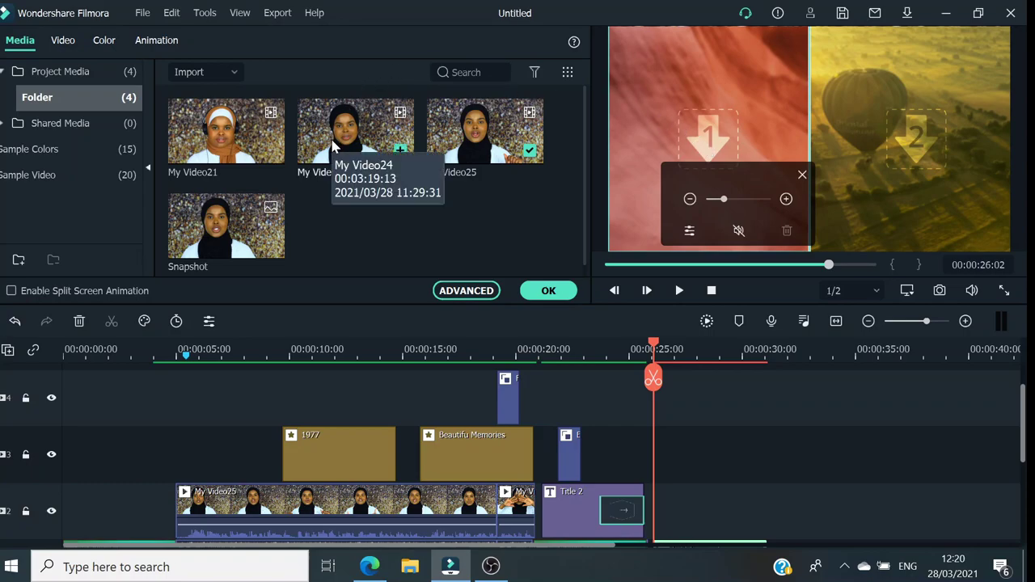
{"action": "left_click", "coordinate": [402, 152]}
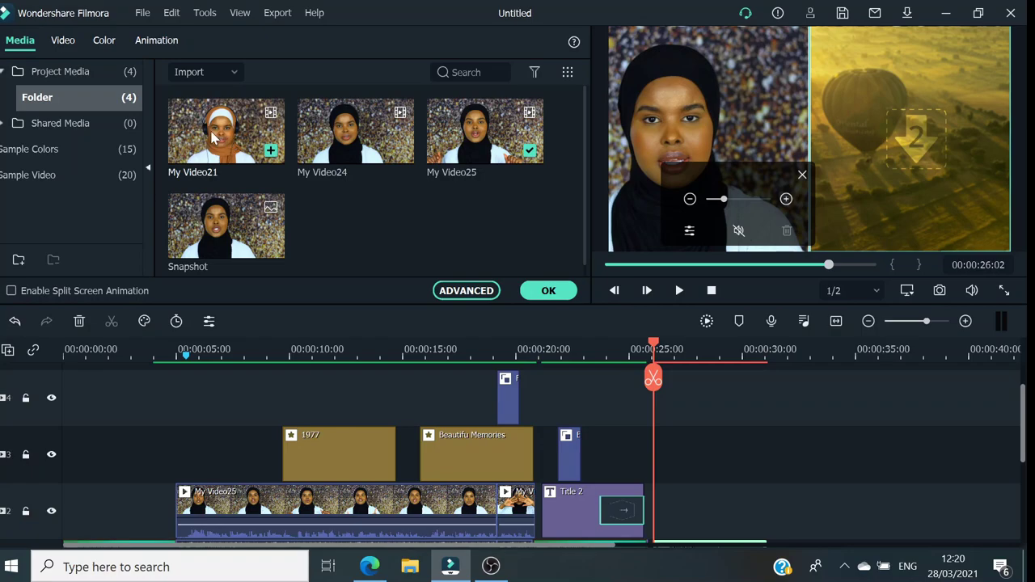
{"action": "left_click", "coordinate": [271, 152]}
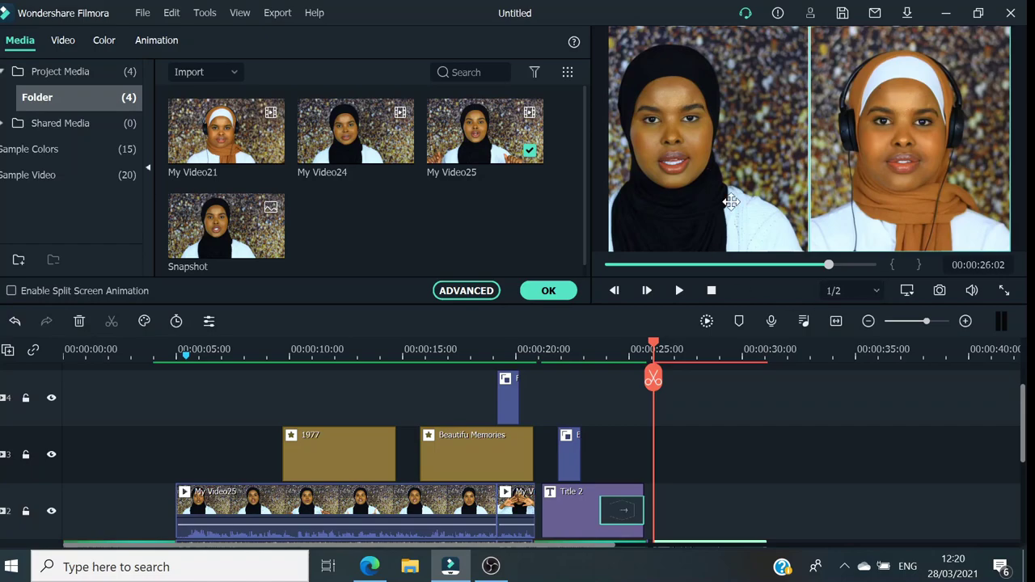
{"action": "left_click", "coordinate": [546, 293]}
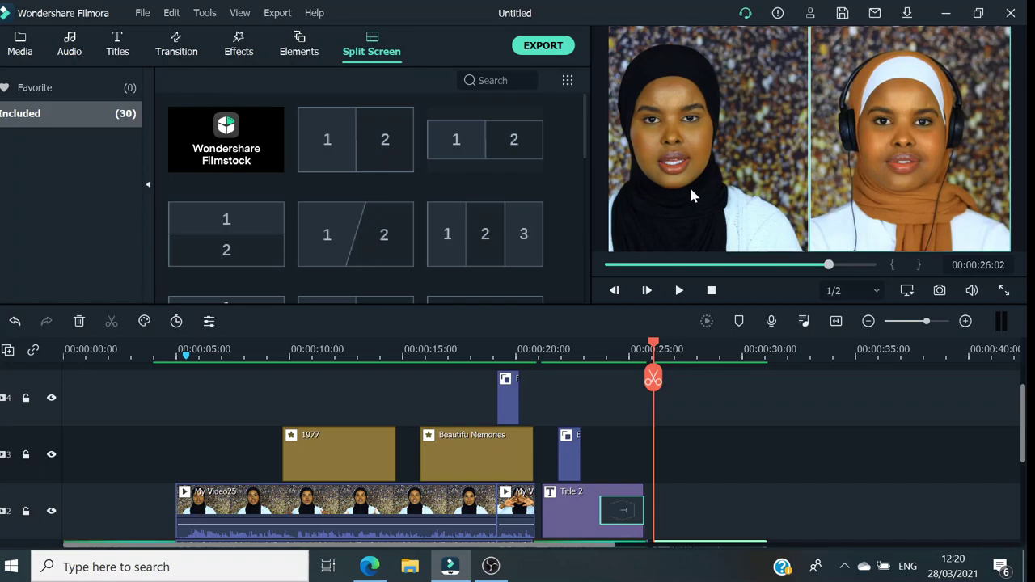
Enable Chroma Key, Stabilization and Motion Tracking in the video settings of the long My Video25 clip on track 1.
{"action": "left_click", "coordinate": [727, 397]}
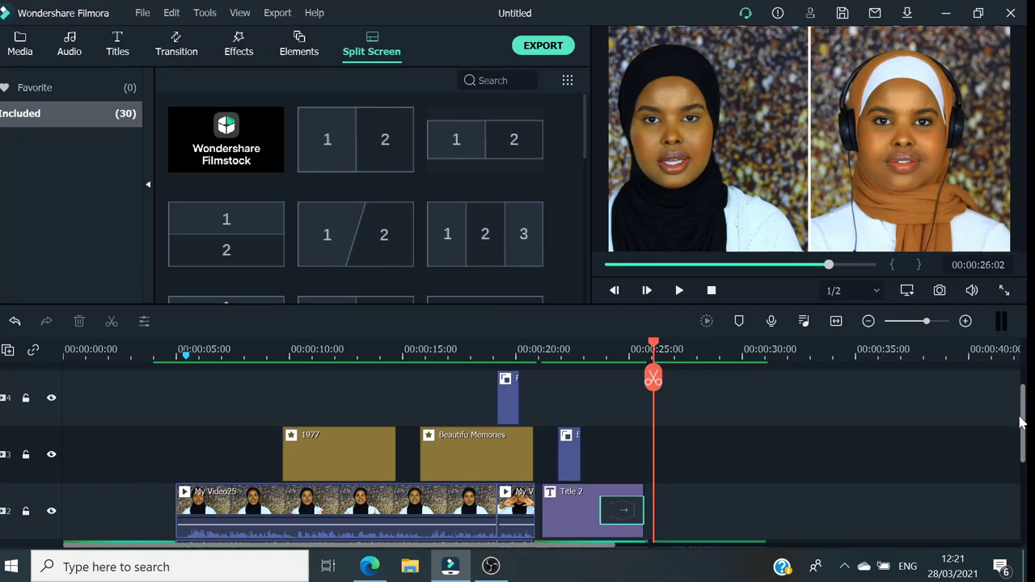
{"action": "left_click_drag", "start_coordinate": [1021, 424], "coordinate": [1021, 465]}
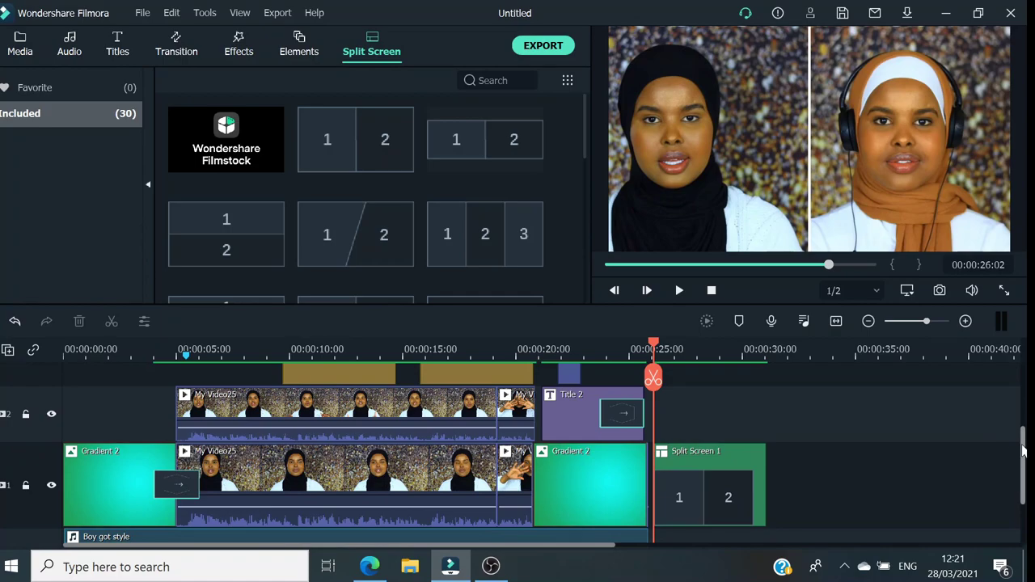
{"action": "left_click_drag", "start_coordinate": [1023, 451], "coordinate": [1023, 466]}
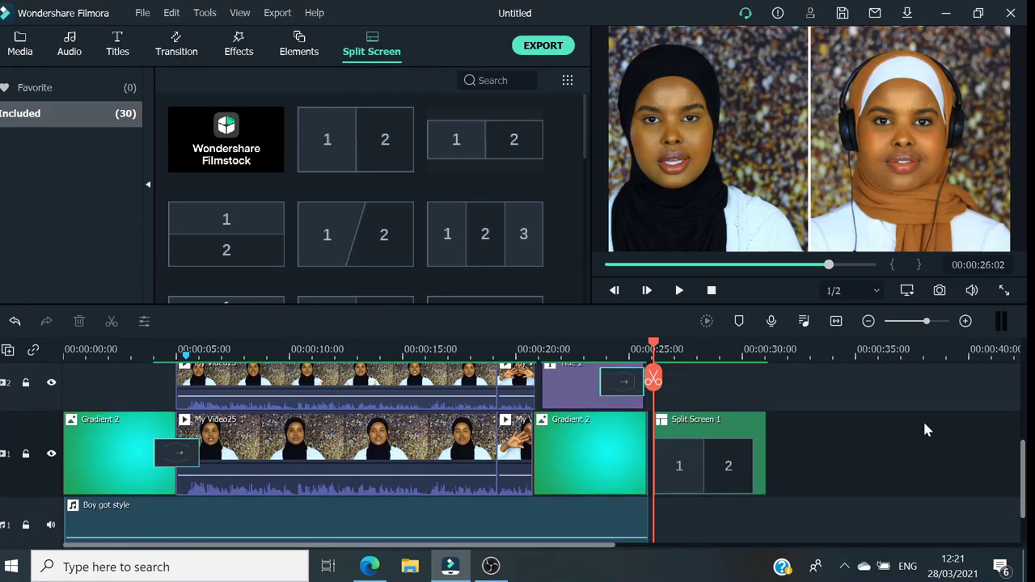
{"action": "left_click", "coordinate": [354, 445]}
{"action": "double_click", "coordinate": [354, 445]}
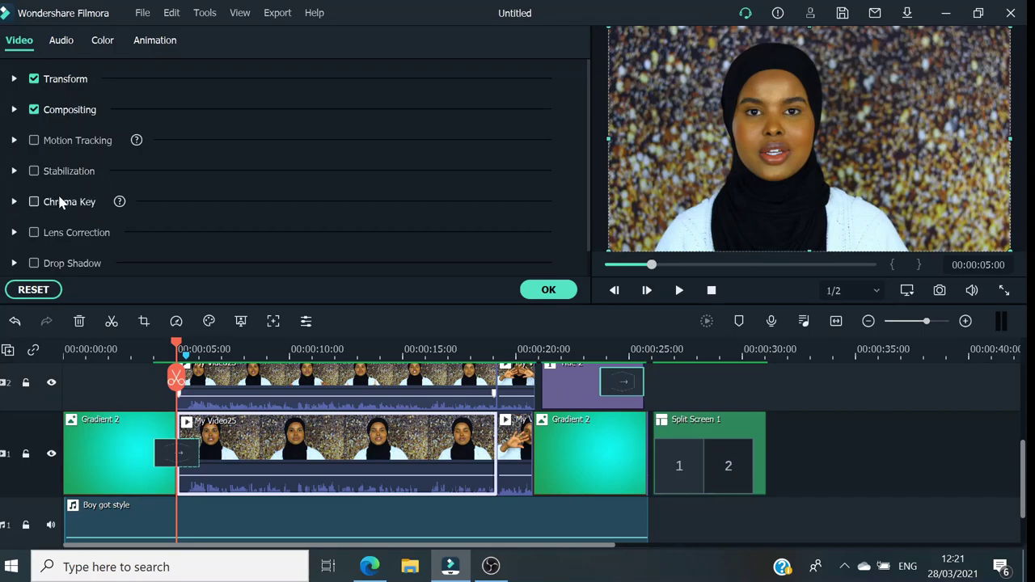
{"action": "left_click", "coordinate": [34, 203]}
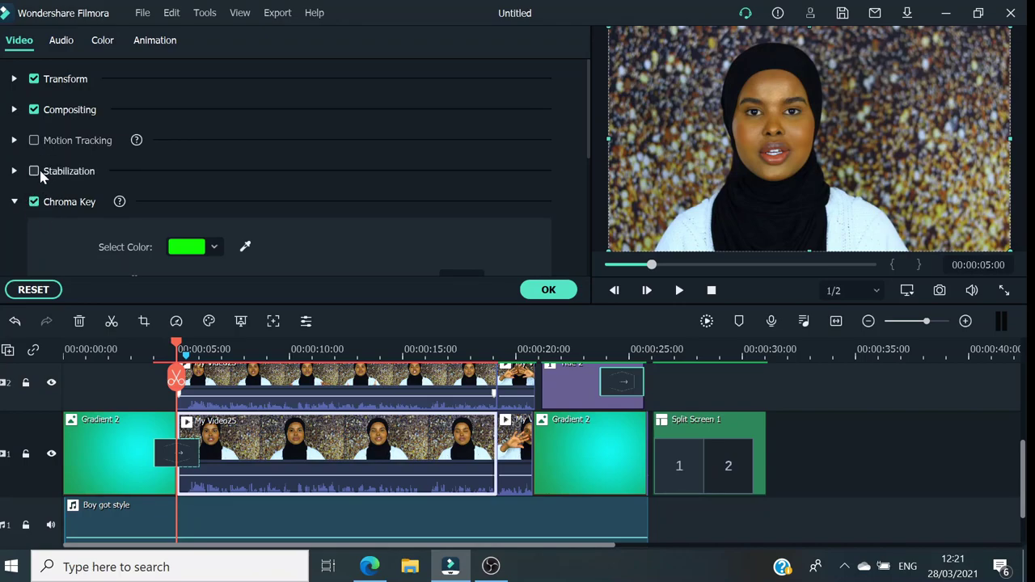
{"action": "left_click", "coordinate": [34, 172]}
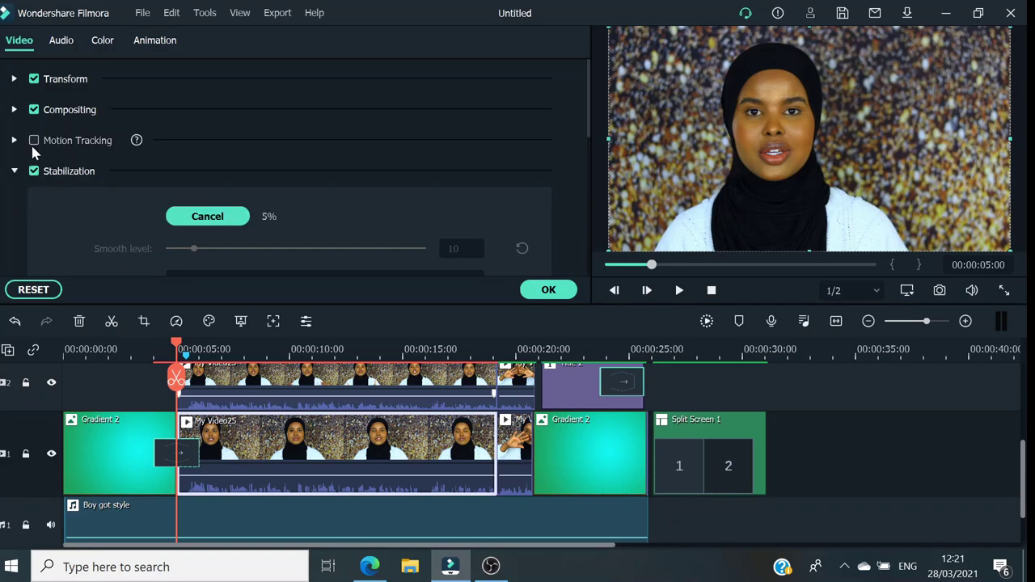
{"action": "left_click", "coordinate": [34, 141]}
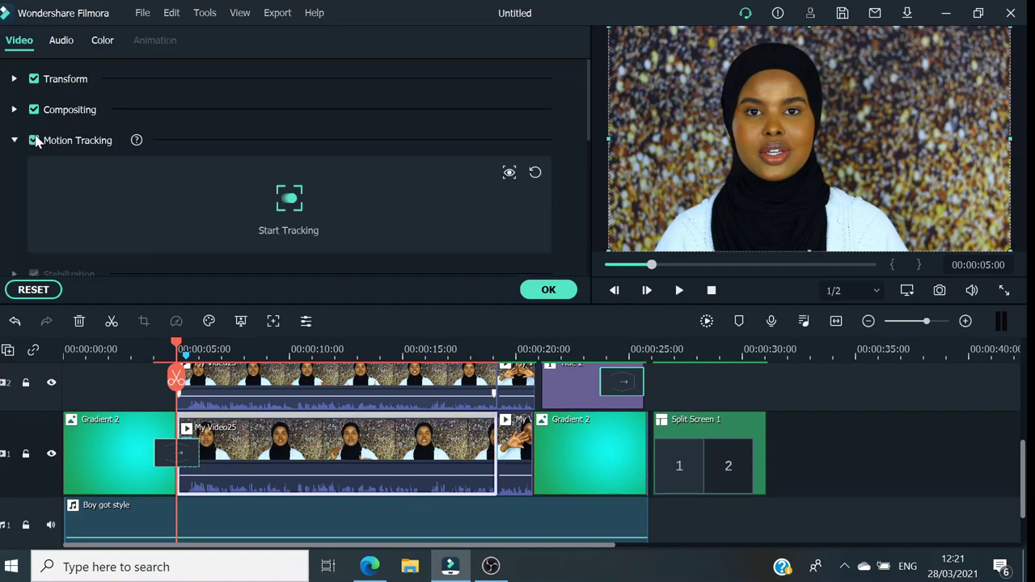